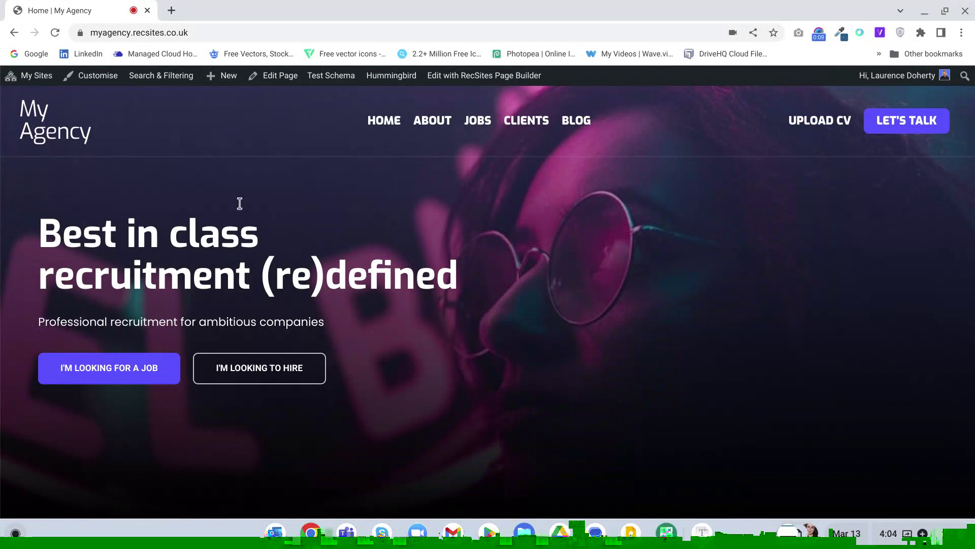
# - Go to the My Agency site's wp-admin dashboard through My Sites in the admin bar
pyautogui.moveTo(23, 75)
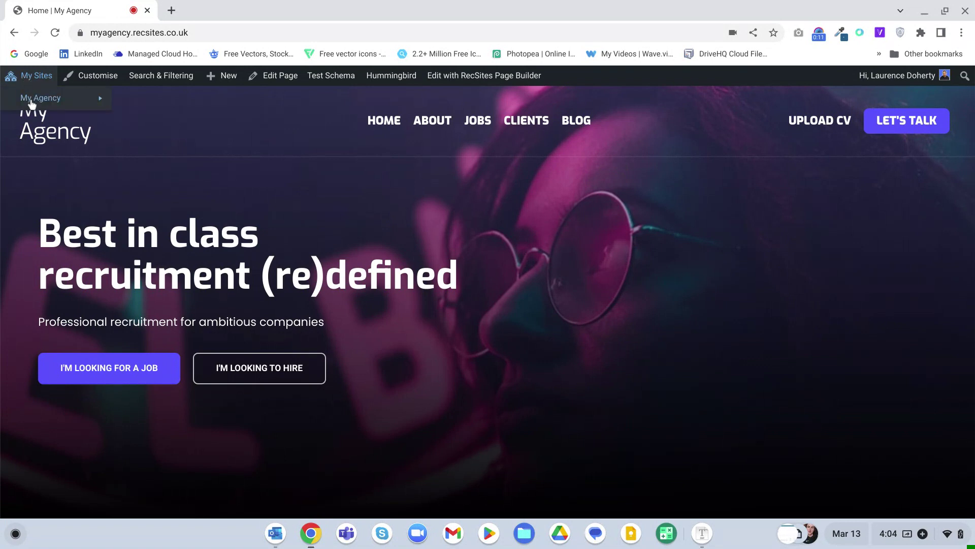
pyautogui.moveTo(36, 101)
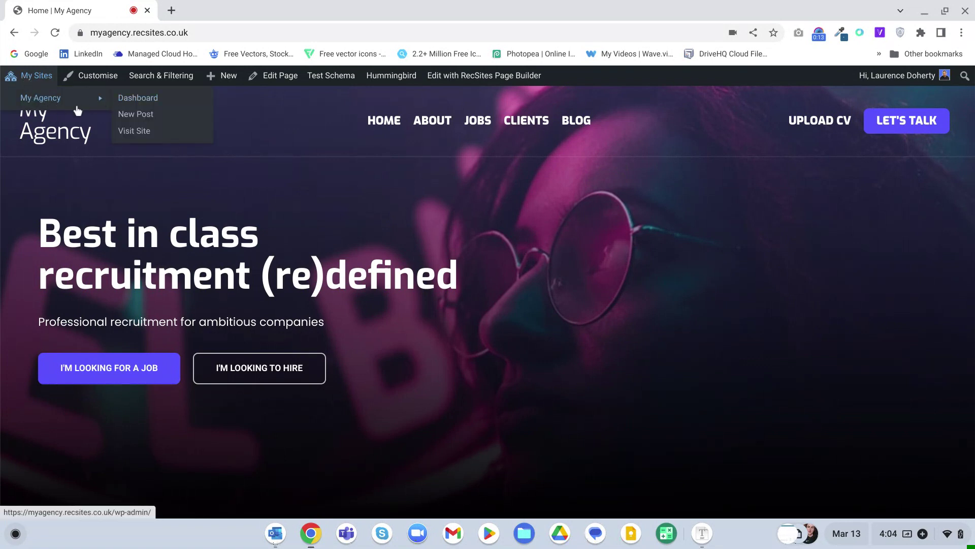
pyautogui.click(139, 100)
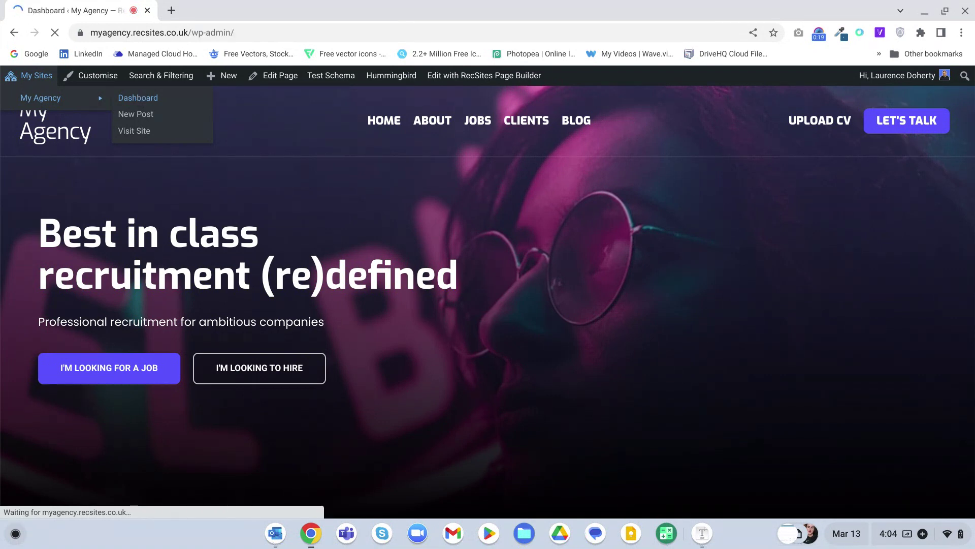
# - Open Forms from the admin sidebar to show the Forminator list with the Registration form
pyautogui.scroll(-6, 88, 260)
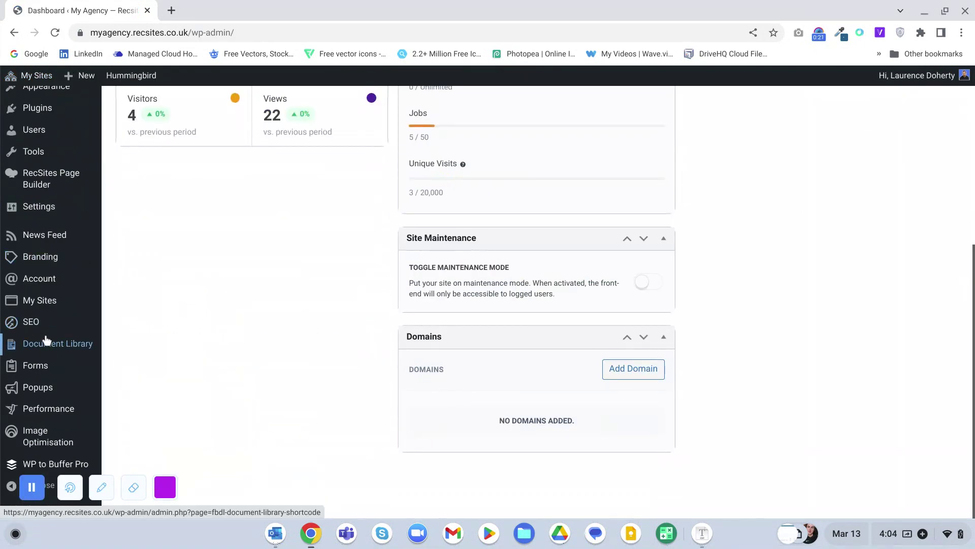
pyautogui.moveTo(37, 366)
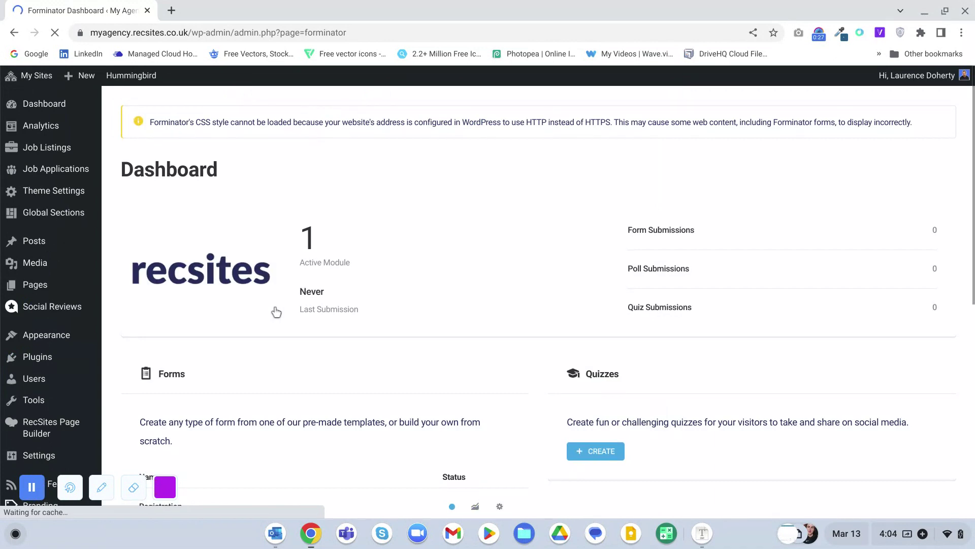
pyautogui.scroll(-4, 276, 311)
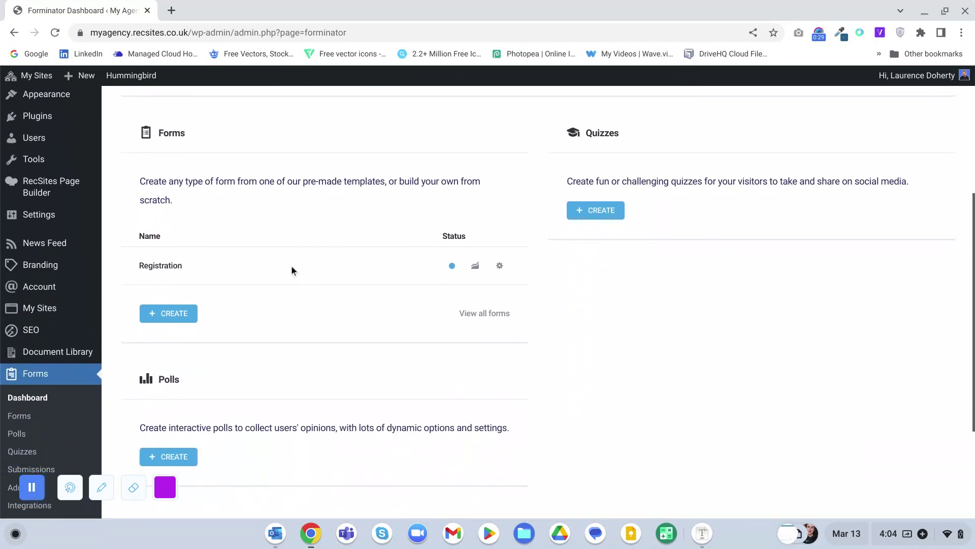
pyautogui.scroll(4, 291, 265)
pyautogui.scroll(-3, 291, 266)
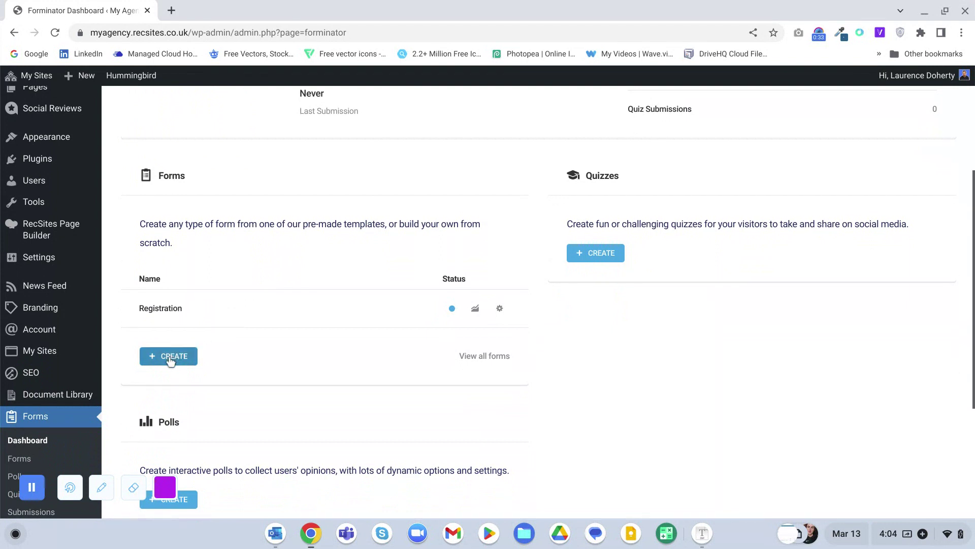
pyautogui.scroll(-2, 170, 356)
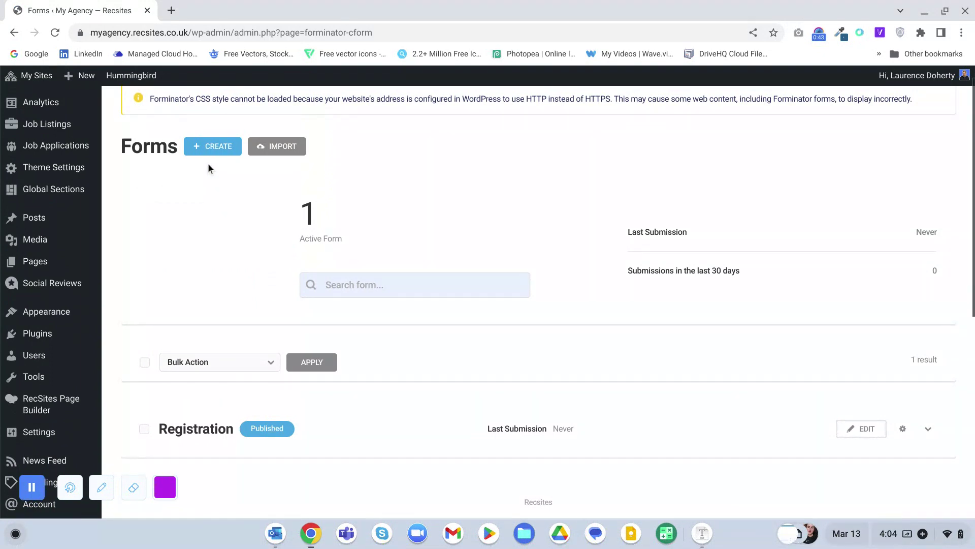
# - Create a Forminator form from the Blank template and name it 'Contact Form'
pyautogui.click(214, 151)
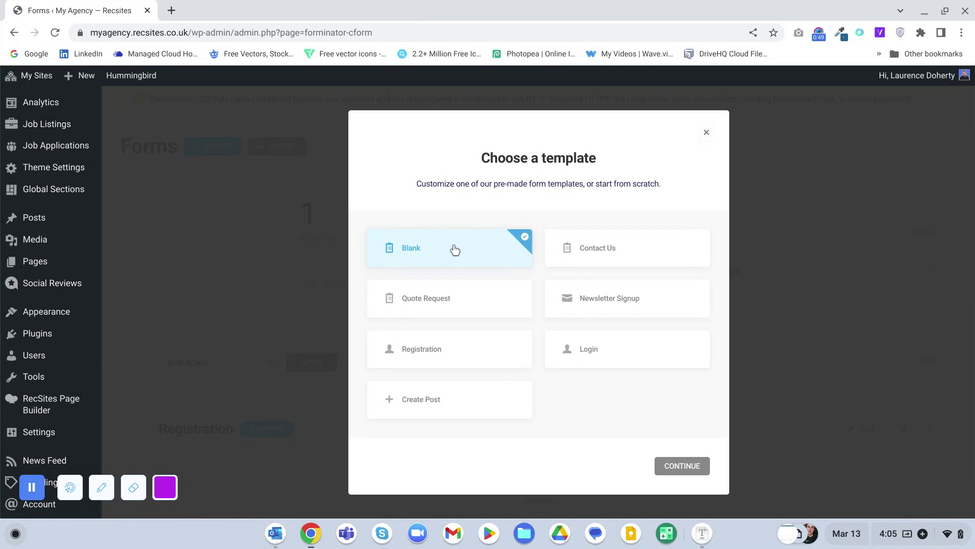
pyautogui.click(669, 468)
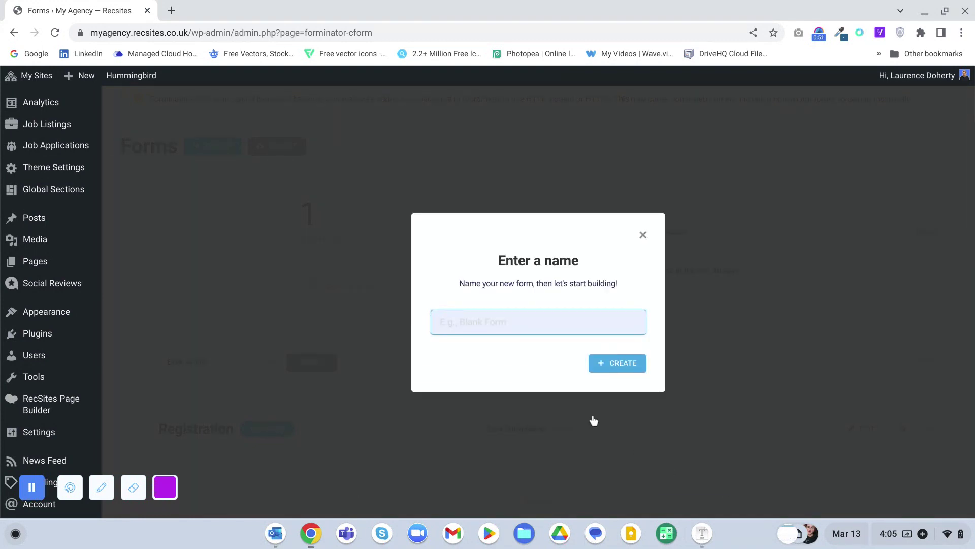
pyautogui.write('Contact FOrm')
pyautogui.press('BackSpace')
pyautogui.press('BackSpace')
pyautogui.press('BackSpace')
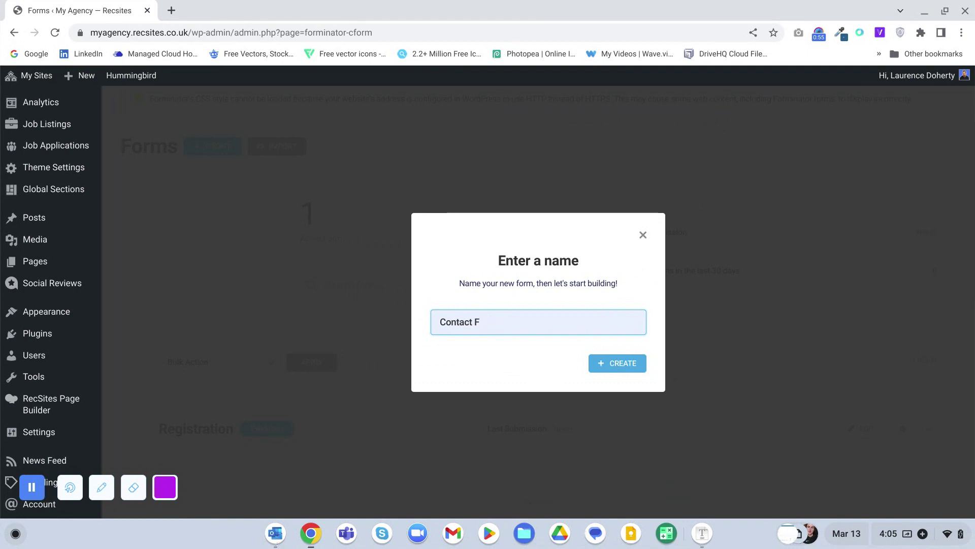
pyautogui.write('orm')
pyautogui.click(630, 365)
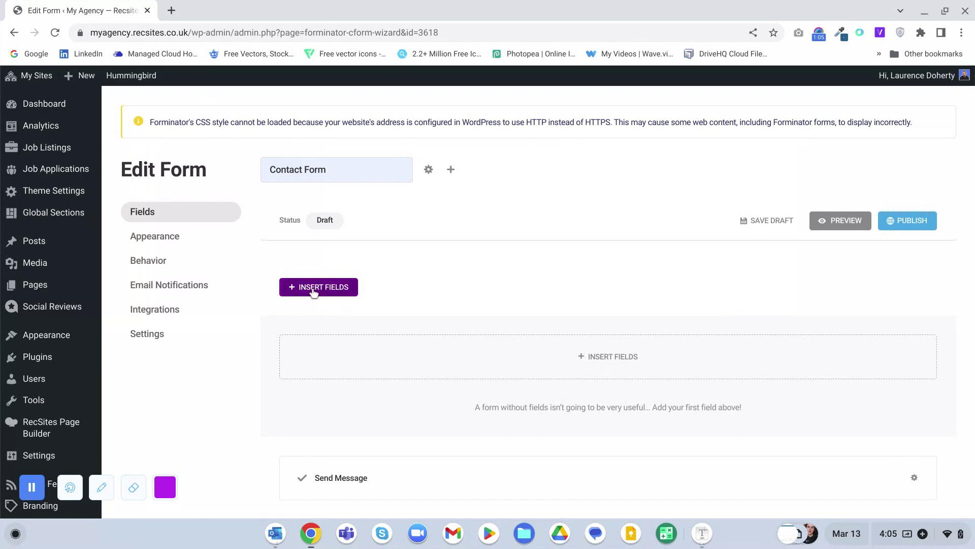
# - In the Insert Fields list, select the Name, Email and Phone field tiles
pyautogui.click(598, 360)
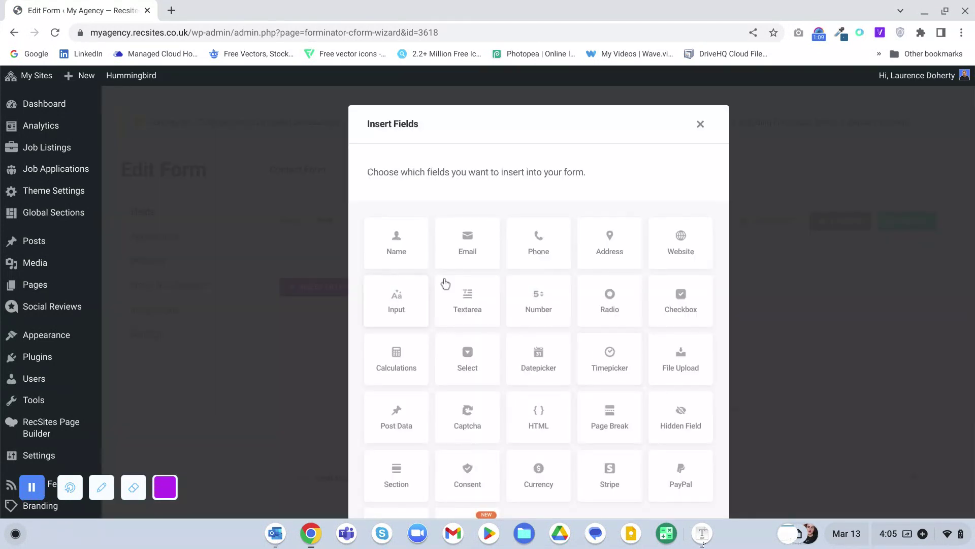
pyautogui.scroll(-1, 535, 296)
pyautogui.scroll(1, 531, 295)
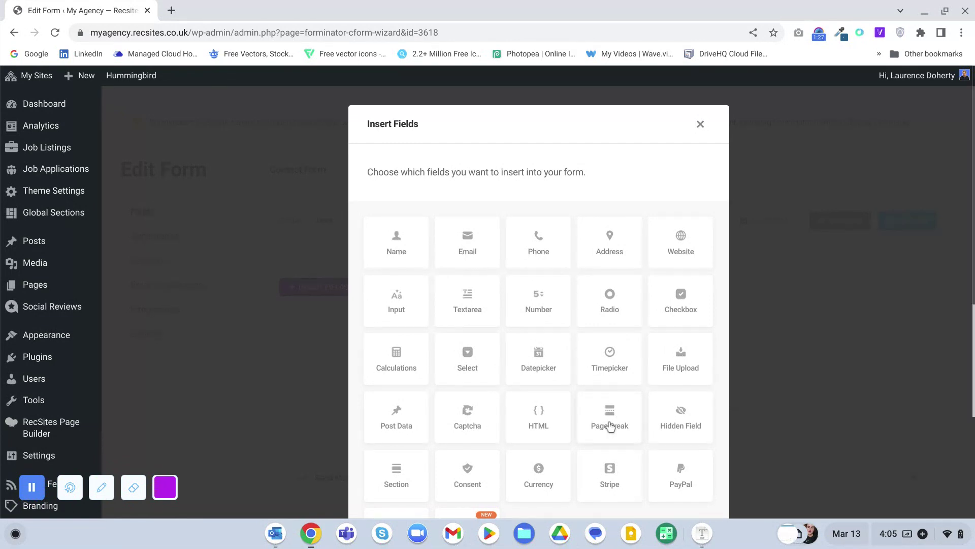
pyautogui.click(409, 253)
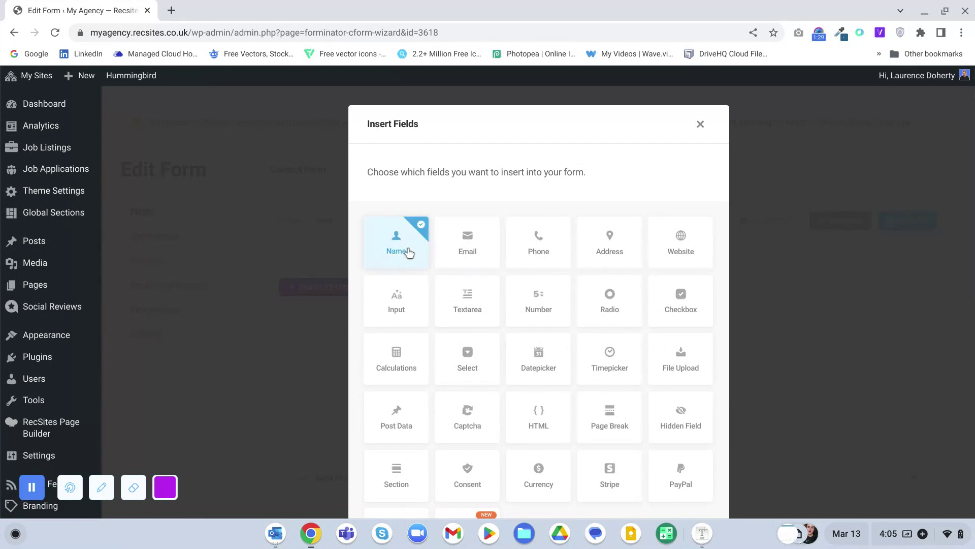
pyautogui.scroll(-3, 480, 251)
pyautogui.scroll(3, 479, 250)
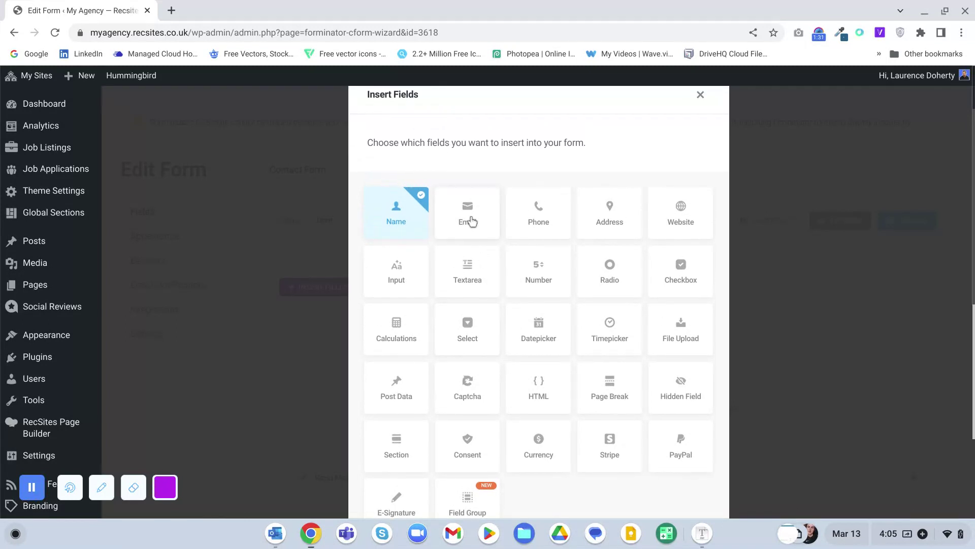
pyautogui.click(471, 222)
pyautogui.click(537, 220)
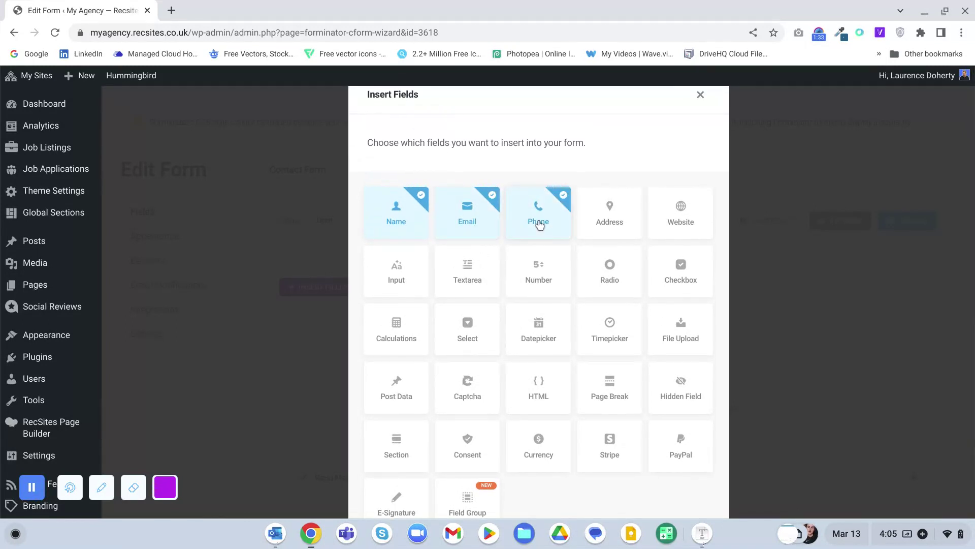
# - Select the Consent and Textarea tiles, then insert all chosen fields into the form
pyautogui.scroll(-1, 540, 223)
pyautogui.scroll(-1, 540, 223)
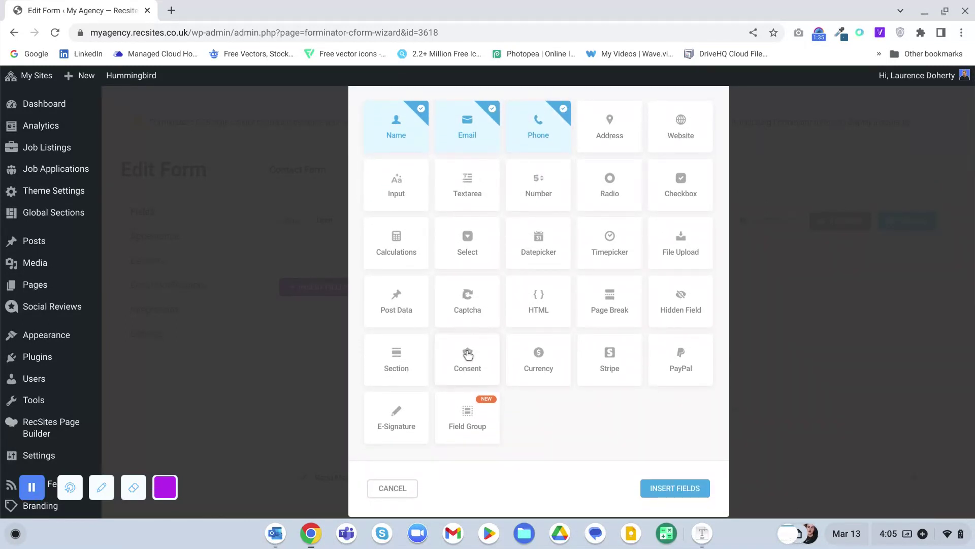
pyautogui.click(467, 364)
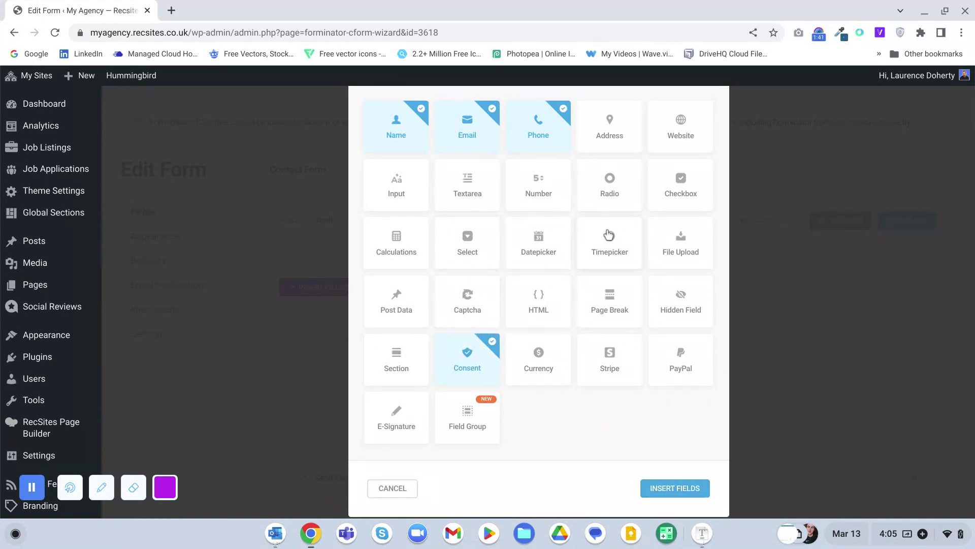
pyautogui.click(463, 194)
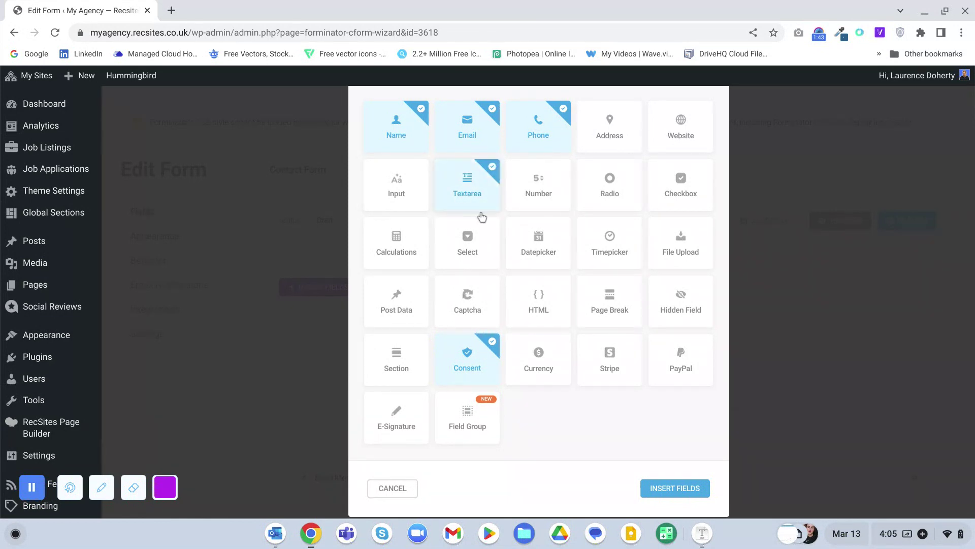
pyautogui.click(686, 486)
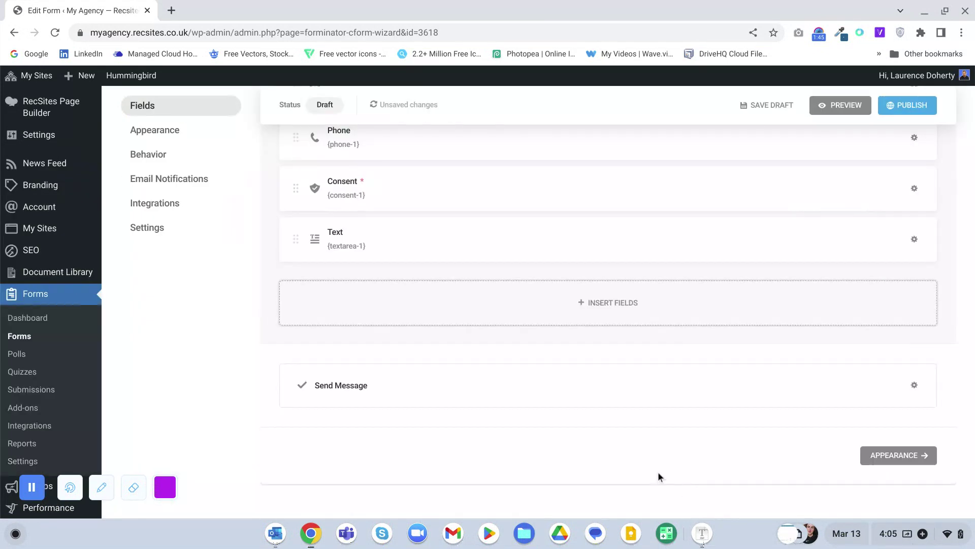
# - Switch the Name field's settings to Multiple name parts and review the Prefix options
pyautogui.scroll(5, 587, 427)
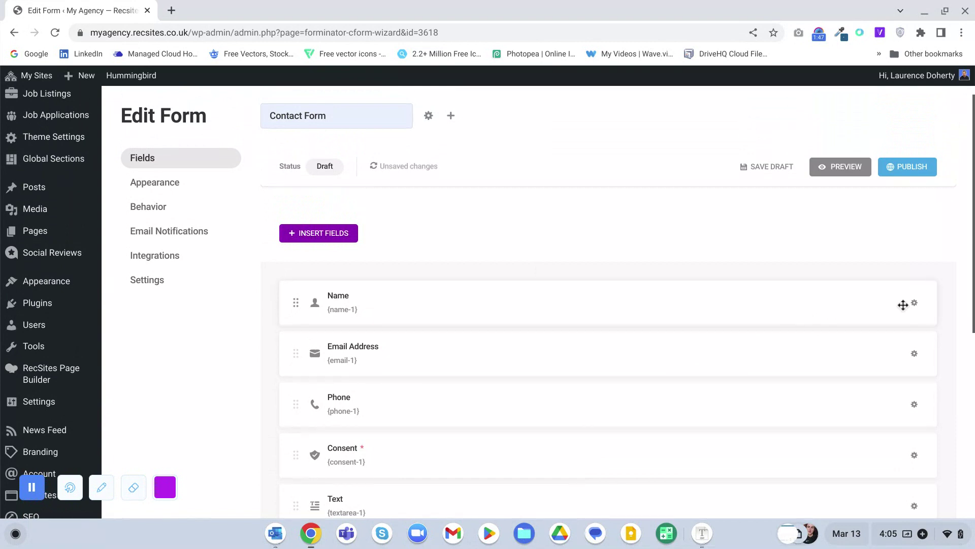
pyautogui.click(913, 305)
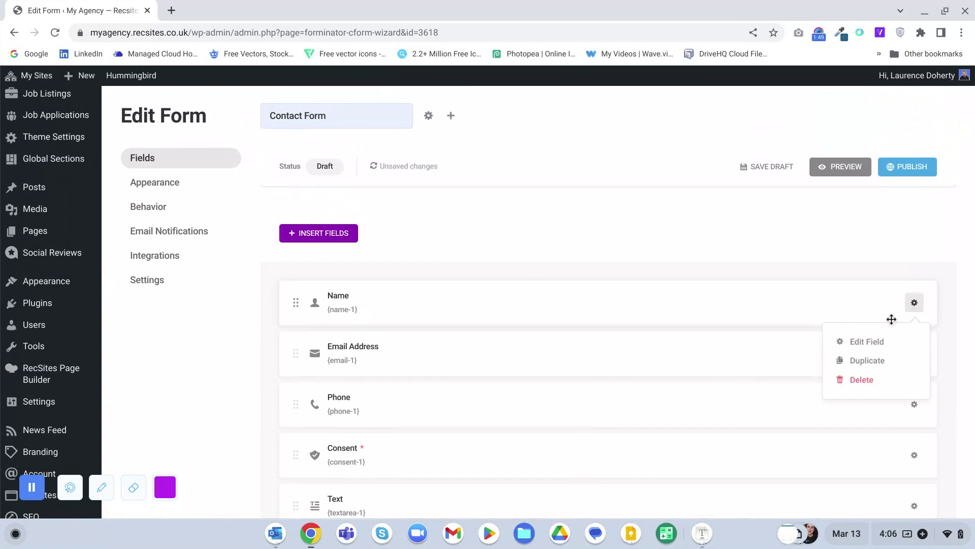
pyautogui.click(878, 342)
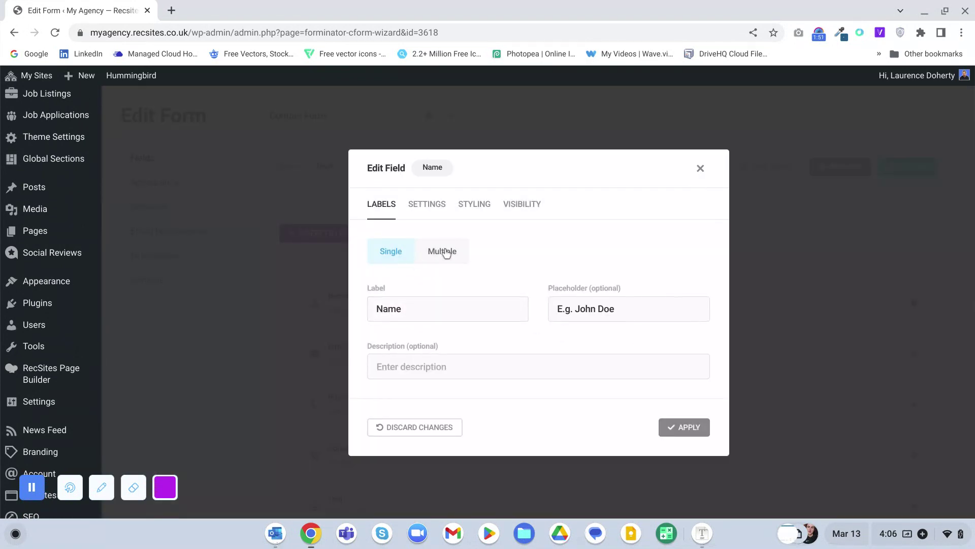
pyautogui.click(444, 241)
pyautogui.click(377, 282)
pyautogui.click(377, 283)
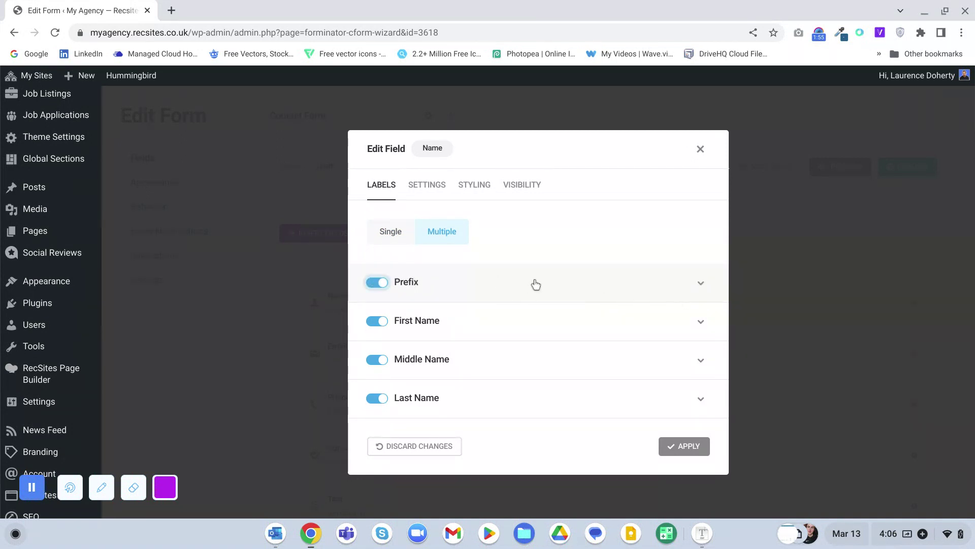
pyautogui.click(701, 283)
pyautogui.click(570, 324)
pyautogui.click(571, 324)
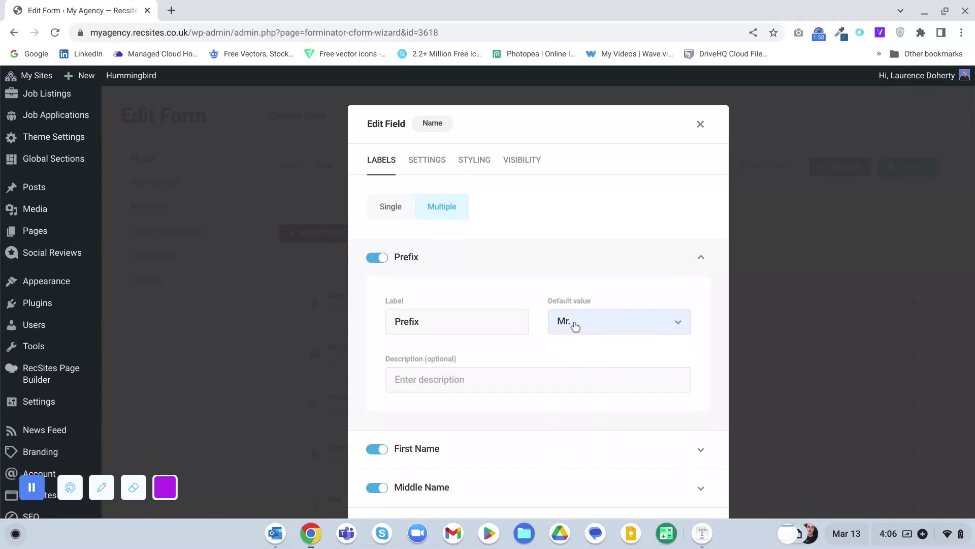
pyautogui.click(699, 260)
# - Turn off Prefix and Middle Name, keep First and Last Name, and apply
pyautogui.click(377, 283)
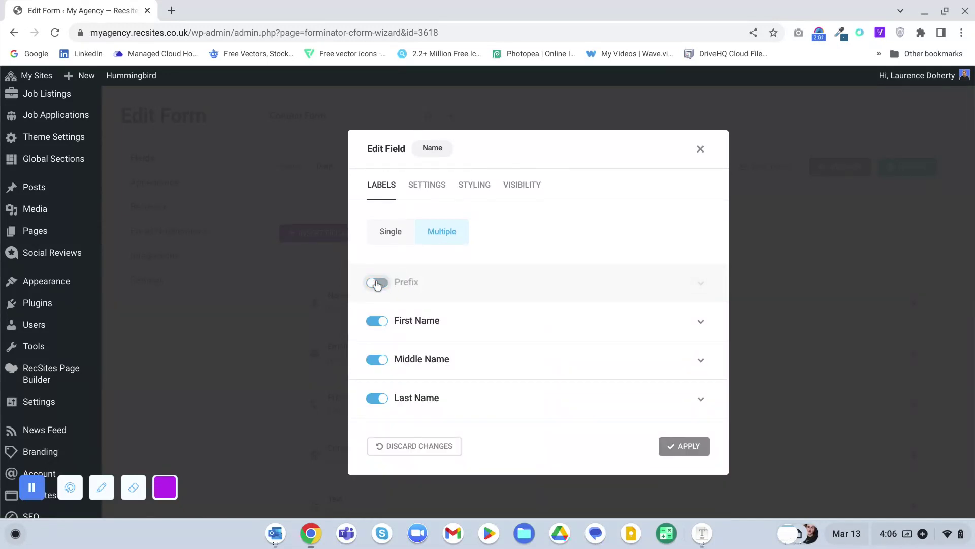
pyautogui.click(379, 361)
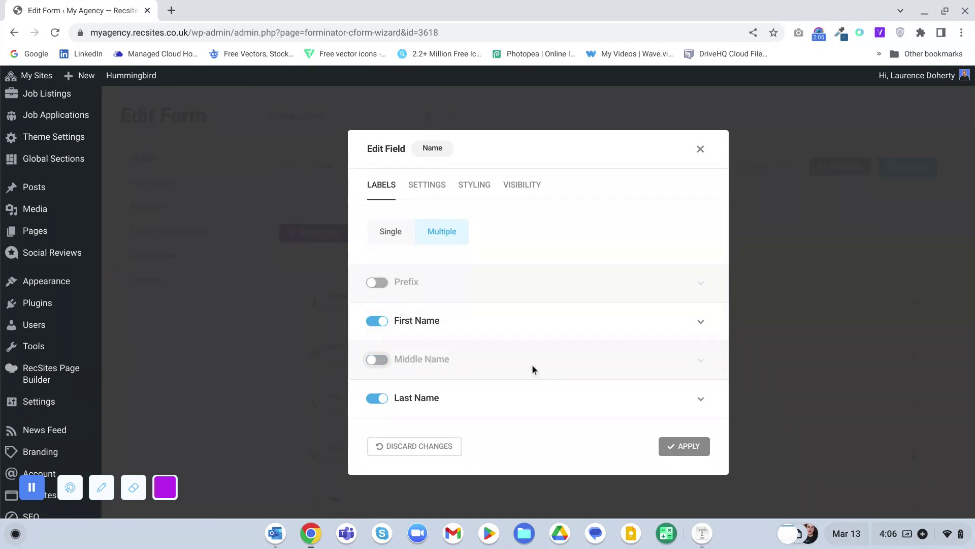
pyautogui.scroll(-3, 531, 364)
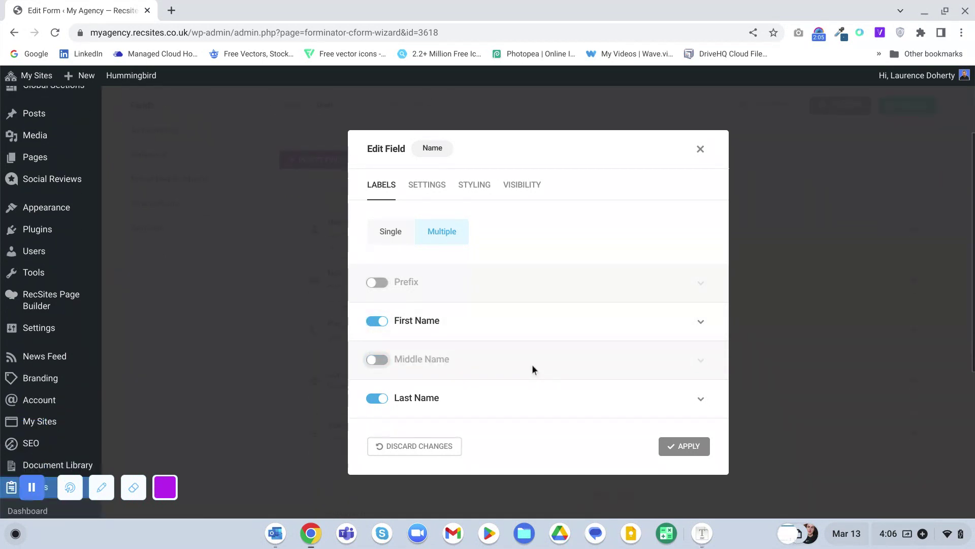
pyautogui.click(700, 320)
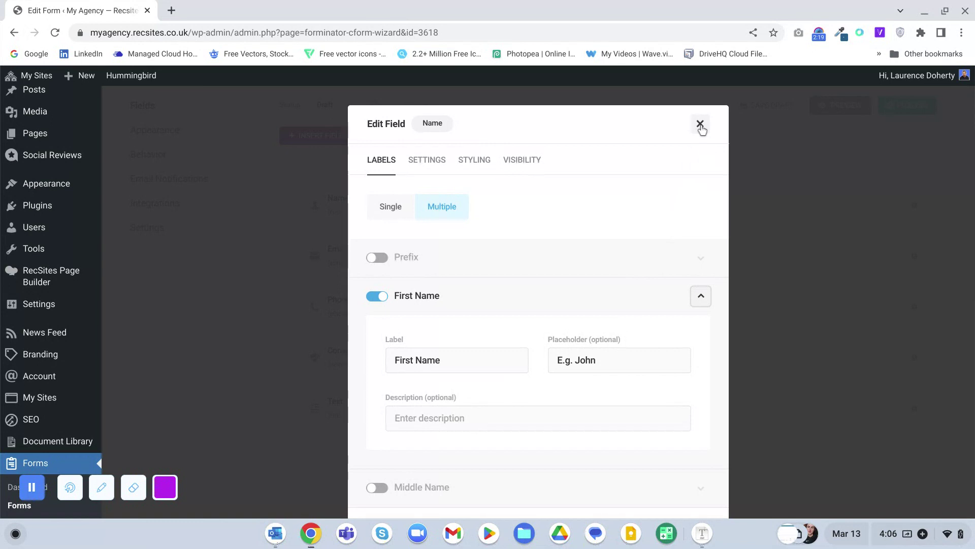
pyautogui.scroll(-2, 564, 235)
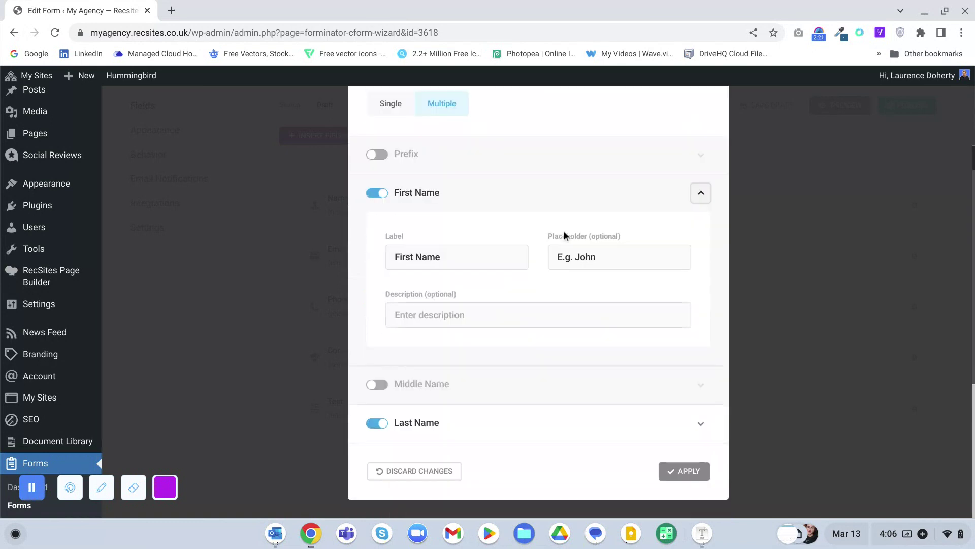
pyautogui.click(684, 472)
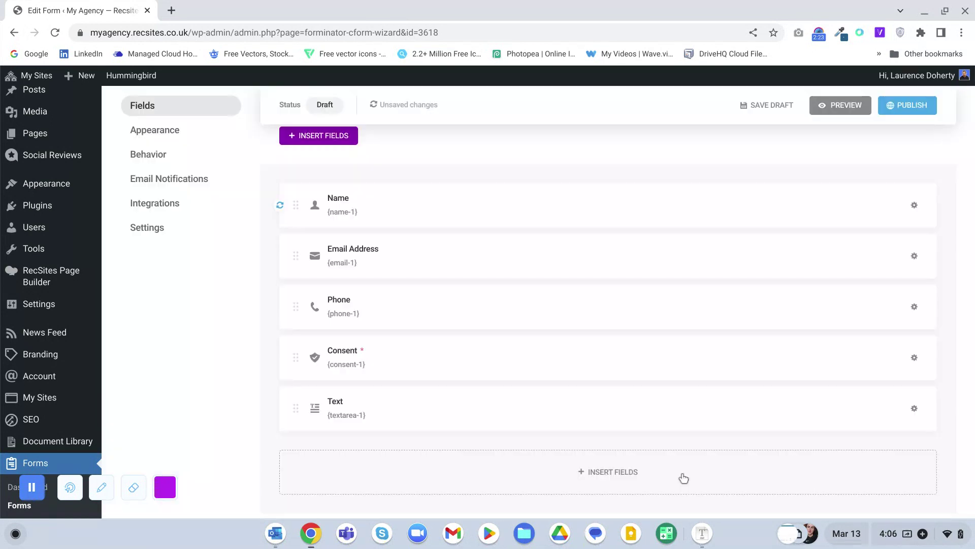
# - Publish Contact Form and copy its [forminator_form id="3618"] shortcode from the dialog and gear menu
pyautogui.click(912, 107)
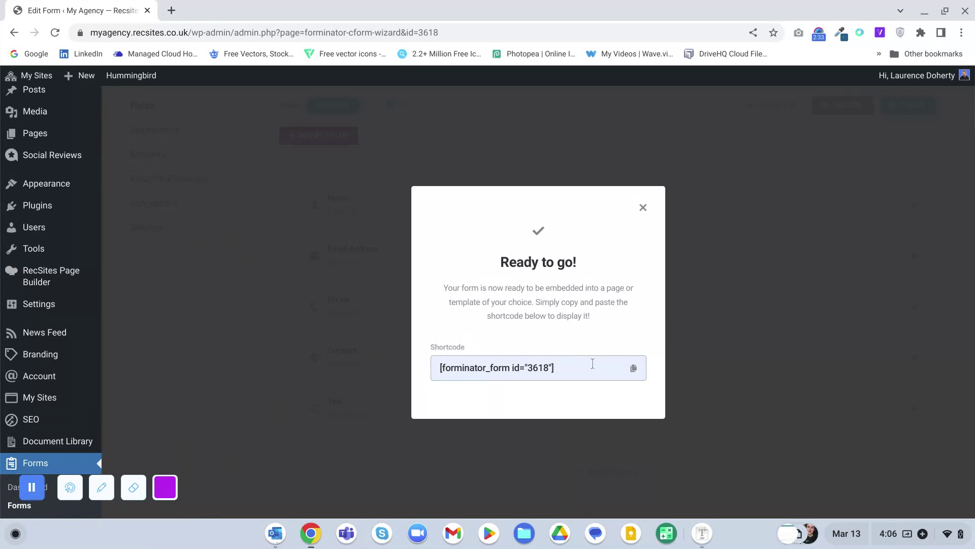
pyautogui.click(633, 368)
pyautogui.click(643, 208)
pyautogui.scroll(3, 450, 224)
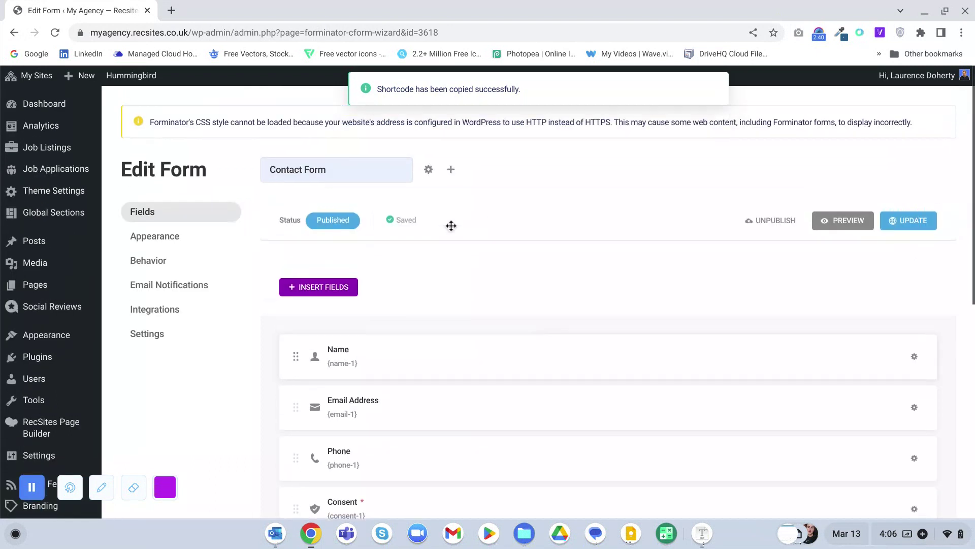
pyautogui.click(429, 174)
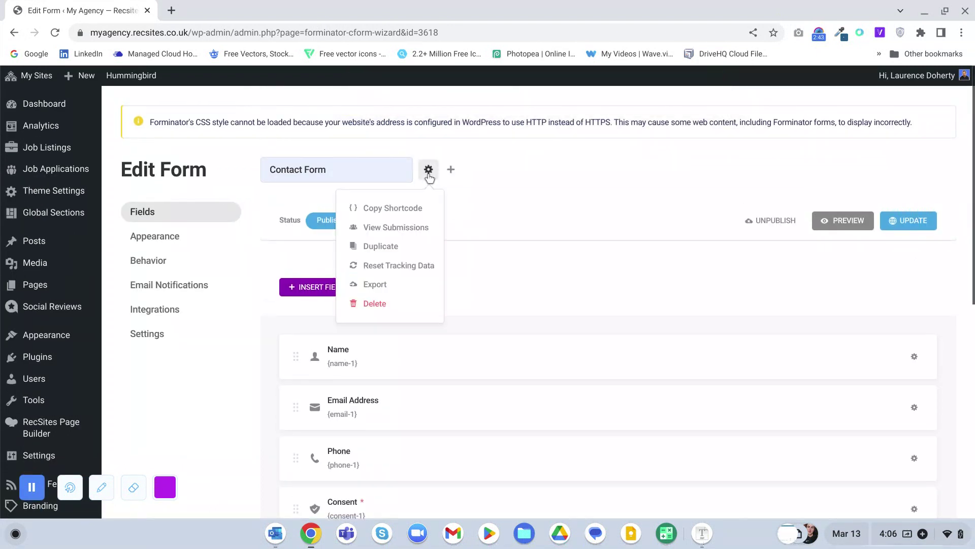
pyautogui.click(392, 209)
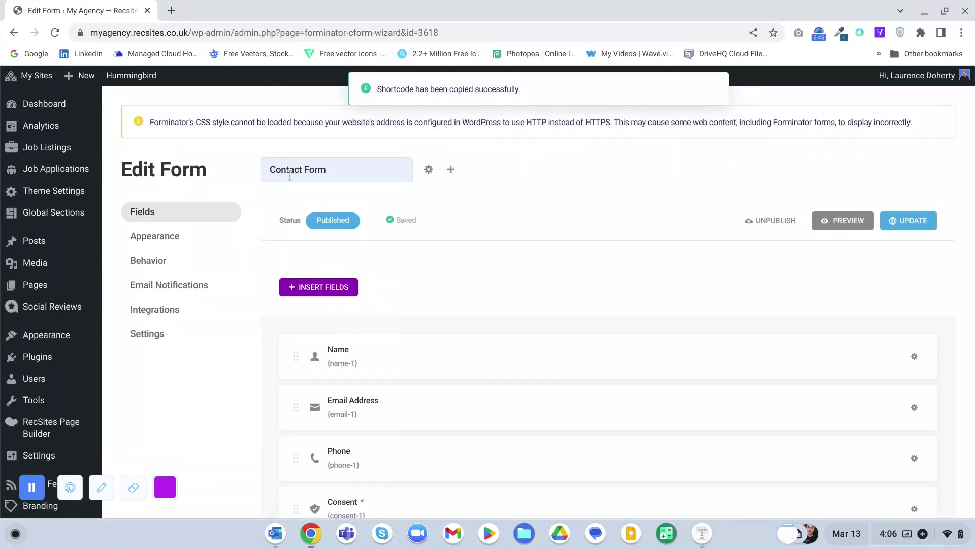
# - Visit the live site, open the LET'S TALK contact page, and load it in RecSites Page Builder
pyautogui.moveTo(40, 97)
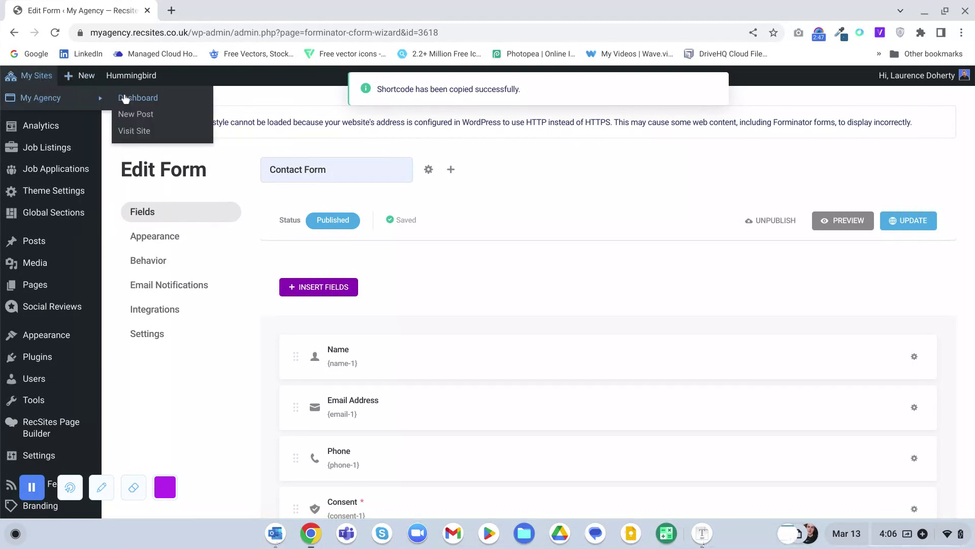
pyautogui.click(137, 132)
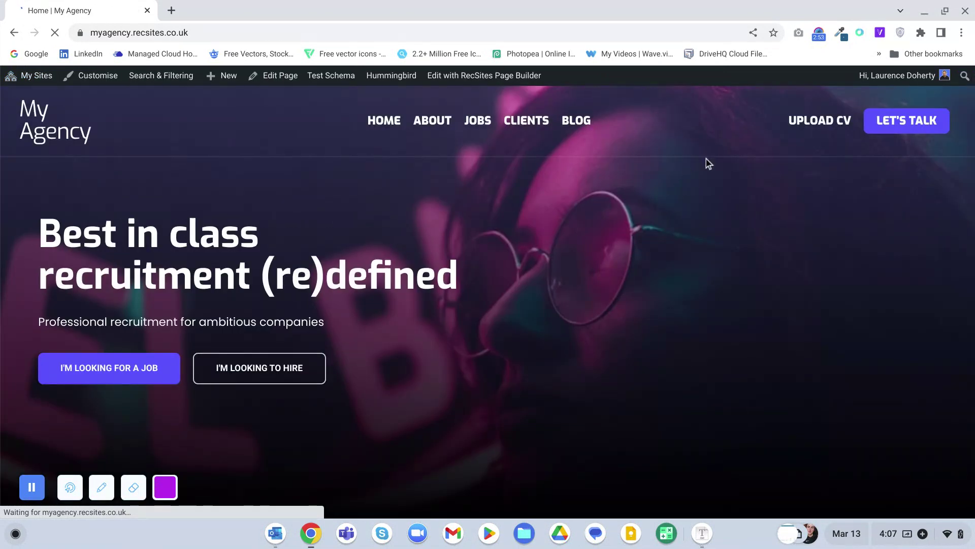
pyautogui.click(893, 122)
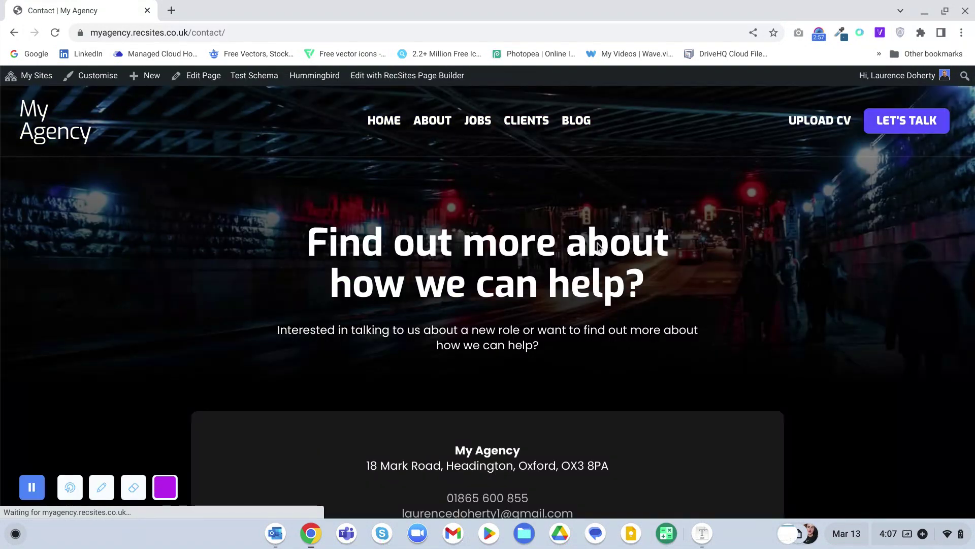
pyautogui.scroll(-5, 597, 243)
pyautogui.click(403, 77)
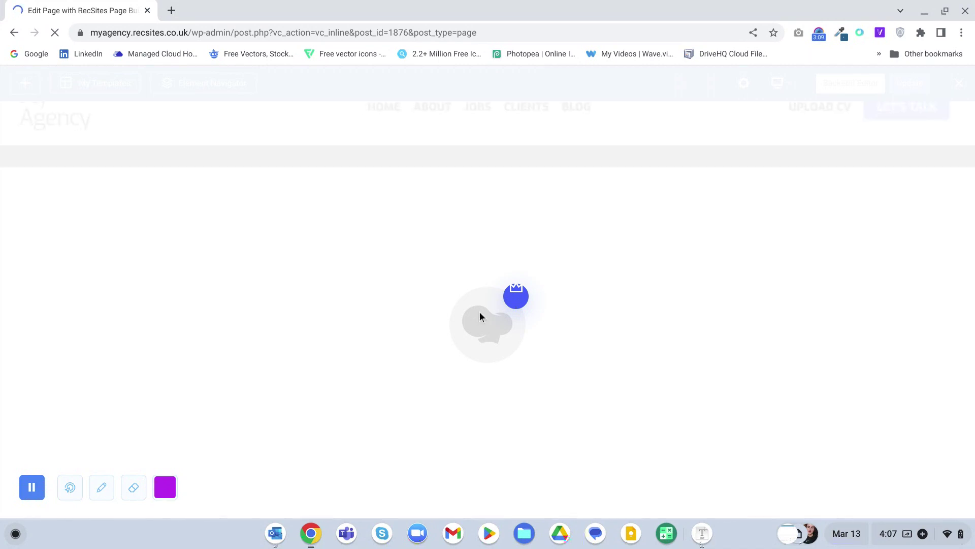
# - Delete the placeholder Text Block under the contact details and add a new Text Block
pyautogui.scroll(-6, 481, 316)
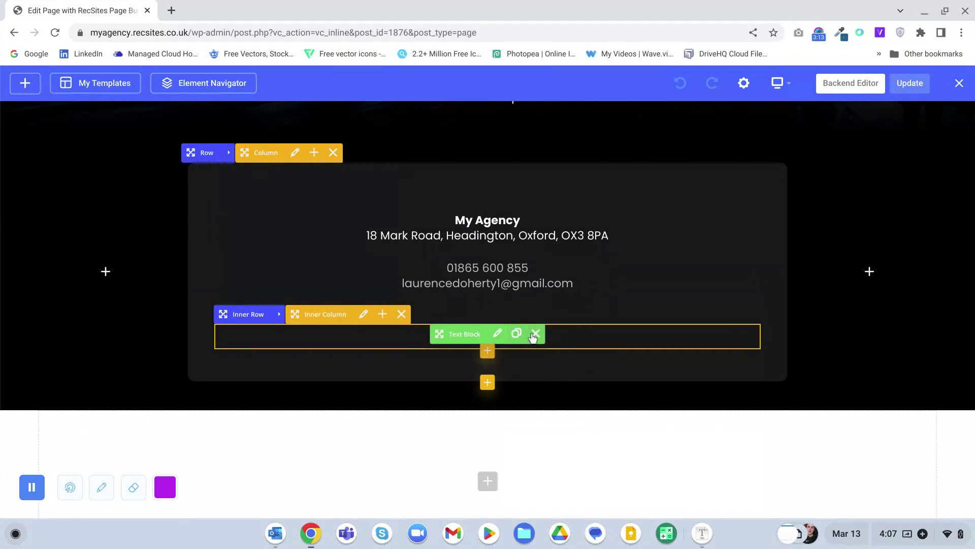
pyautogui.click(534, 334)
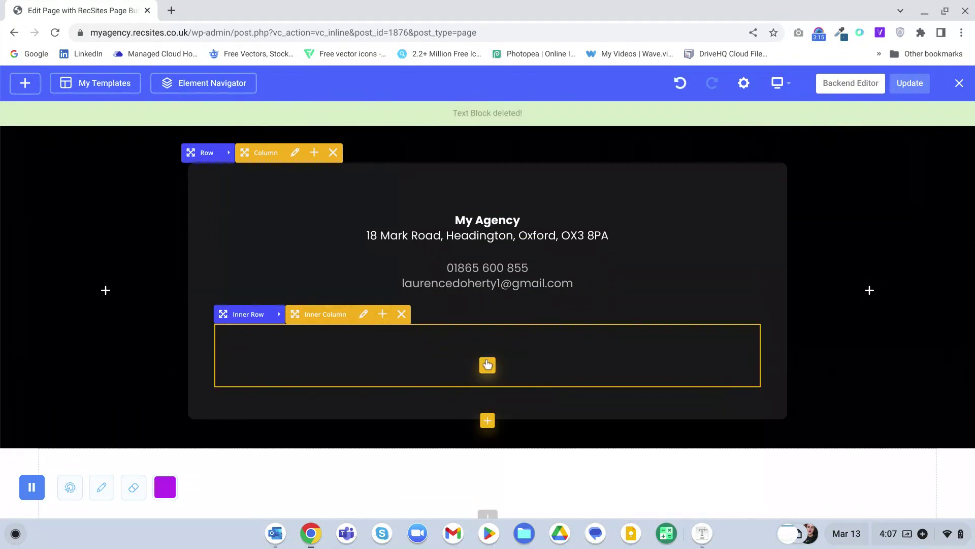
pyautogui.click(487, 363)
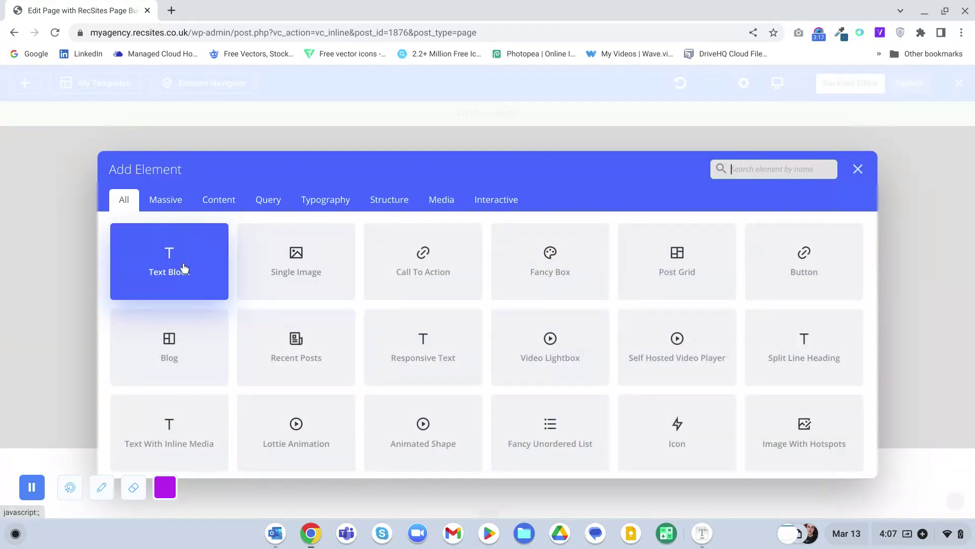
pyautogui.click(185, 267)
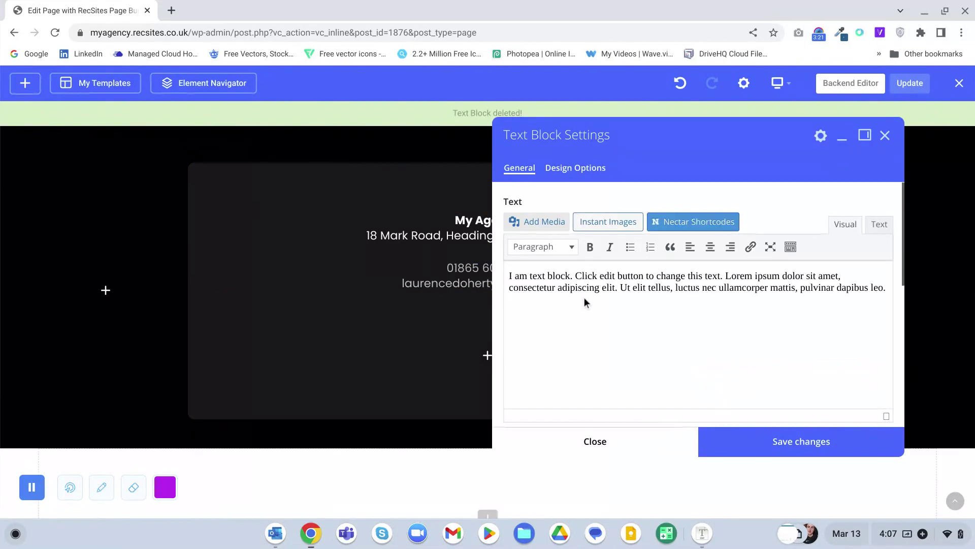
# - Replace the new text block's content with the pasted [forminator_form id="3618"] shortcode
pyautogui.click(577, 310)
pyautogui.hotkey('ctrl', 'a')
pyautogui.hotkey('ctrl', 'v')
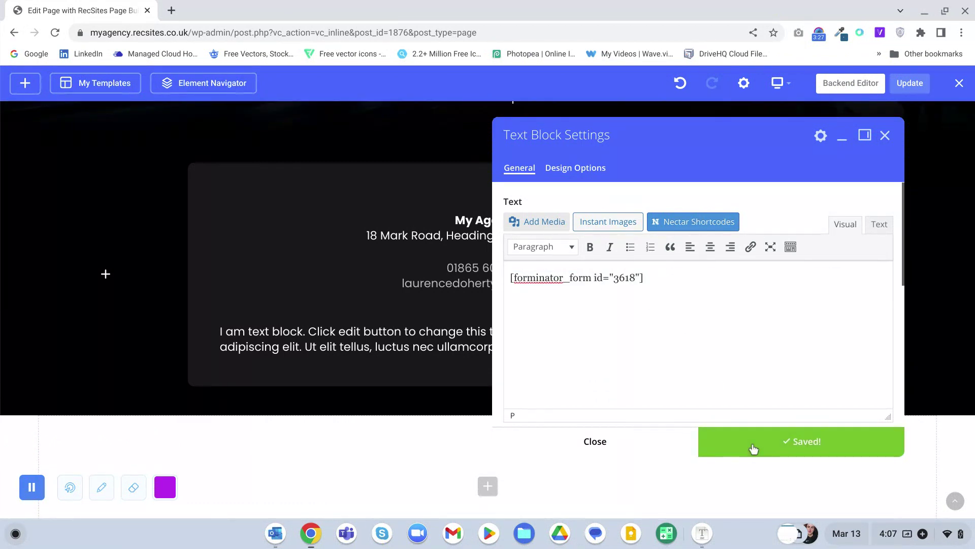
pyautogui.click(666, 446)
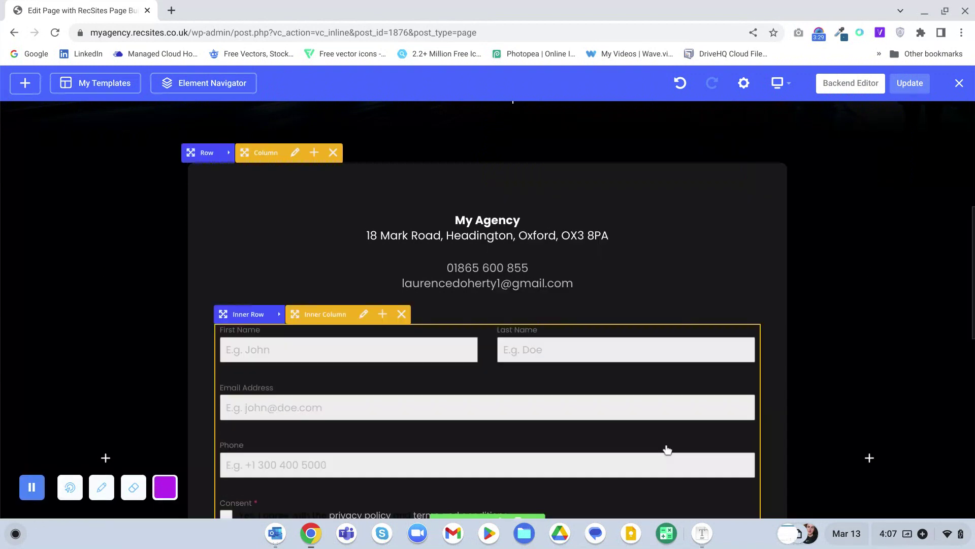
pyautogui.scroll(-3, 496, 397)
pyautogui.scroll(15, 647, 367)
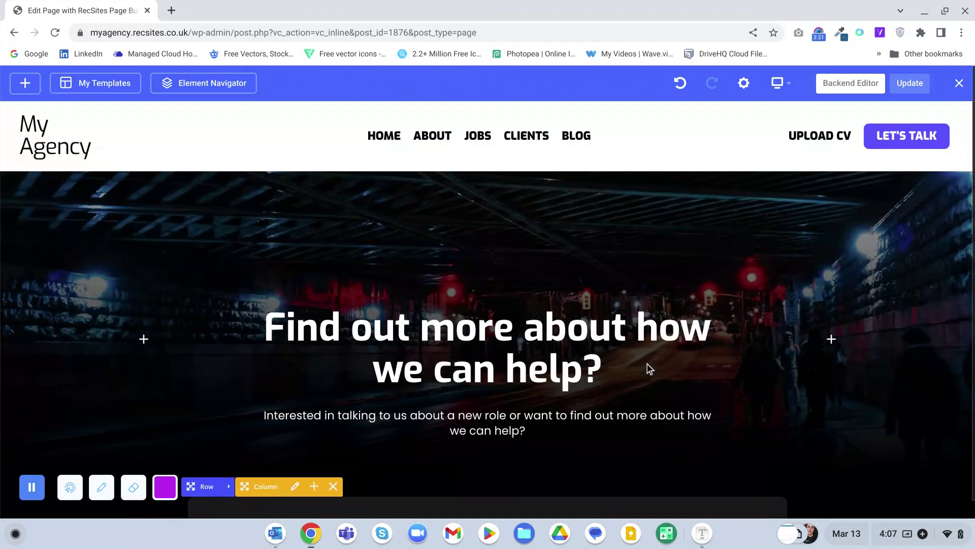
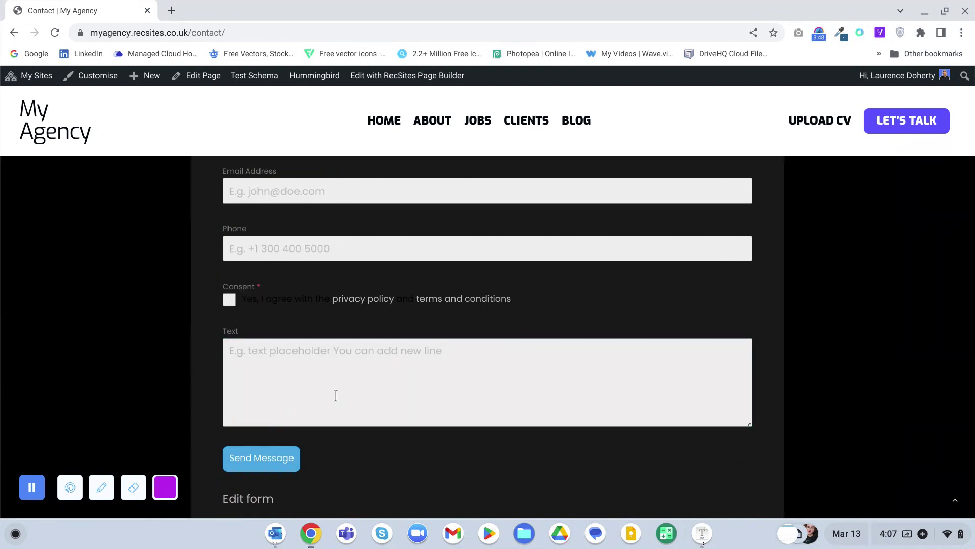
pyautogui.scroll(-2, 320, 376)
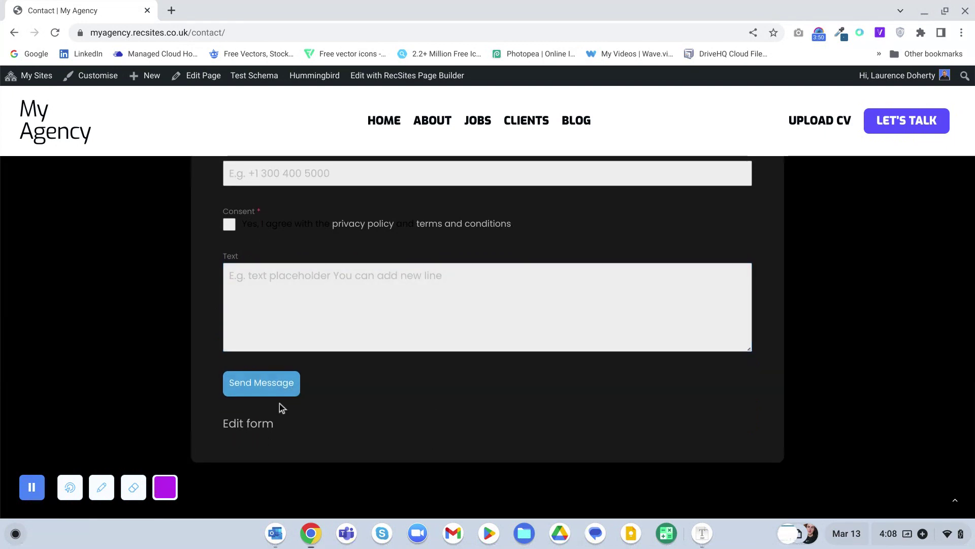
pyautogui.scroll(5, 354, 398)
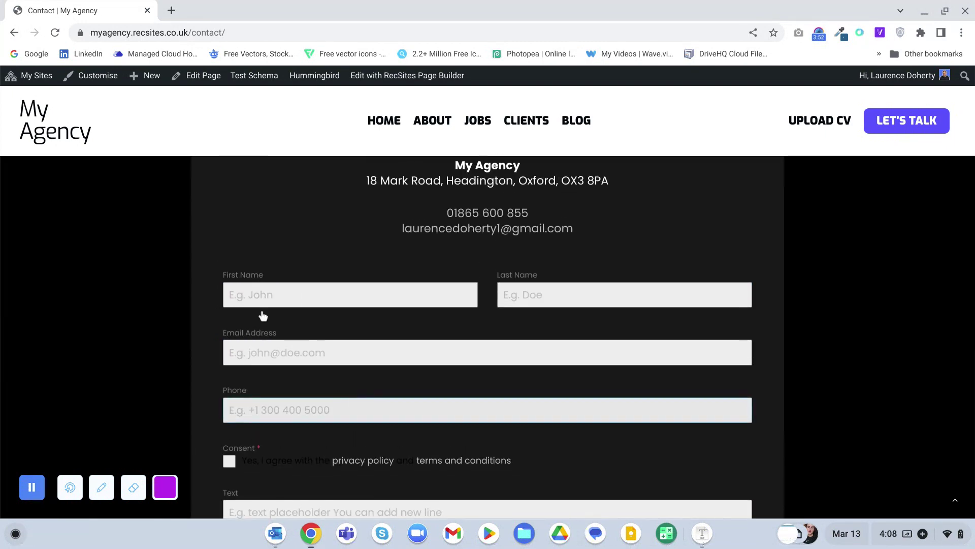
pyautogui.scroll(-2, 246, 305)
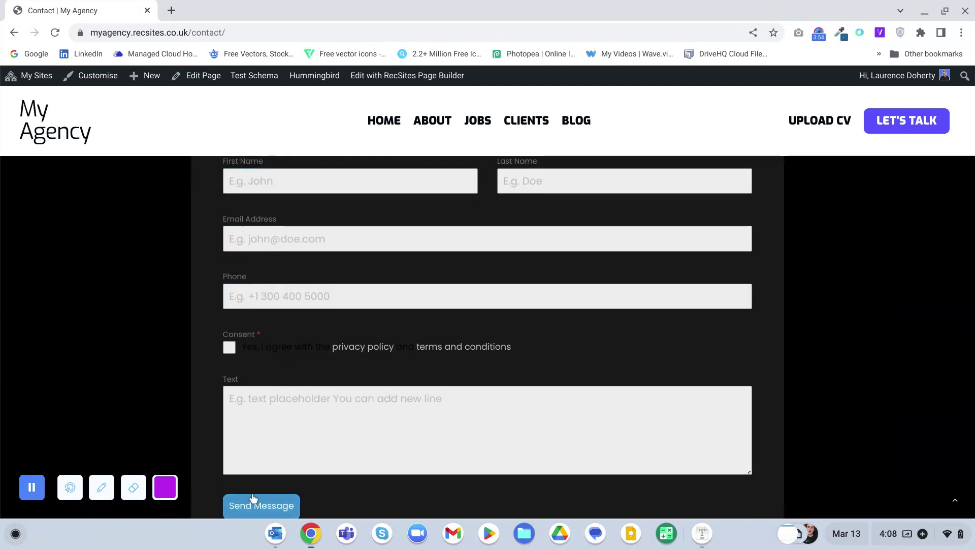
pyautogui.click(360, 453)
pyautogui.scroll(2, 415, 448)
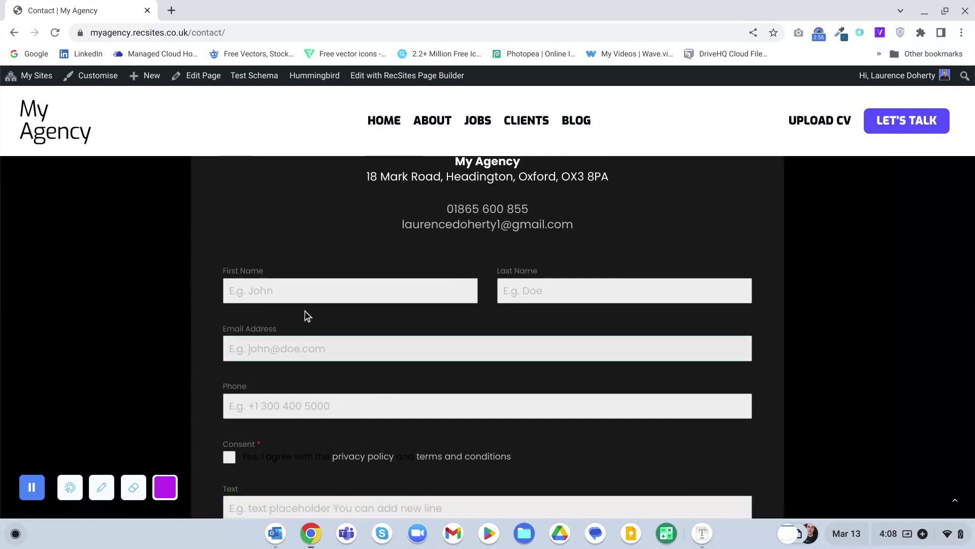
pyautogui.click(310, 292)
pyautogui.scroll(1, 311, 291)
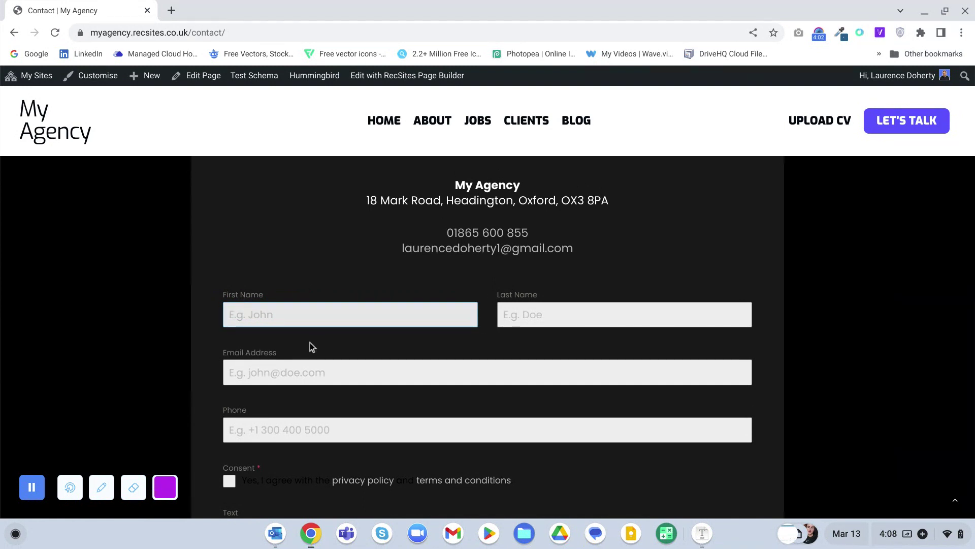
pyautogui.scroll(-2, 312, 344)
pyautogui.click(320, 326)
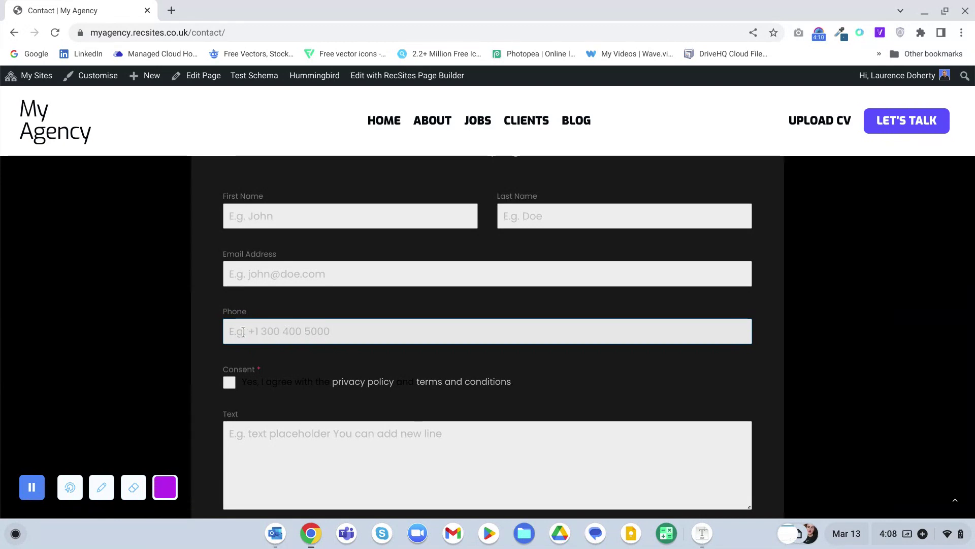
pyautogui.scroll(-3, 344, 338)
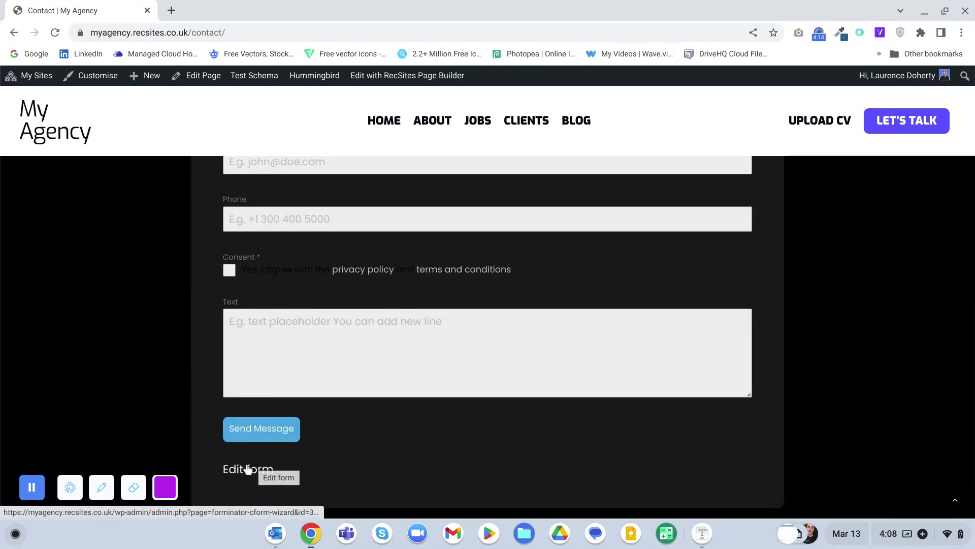
pyautogui.scroll(-2, 355, 437)
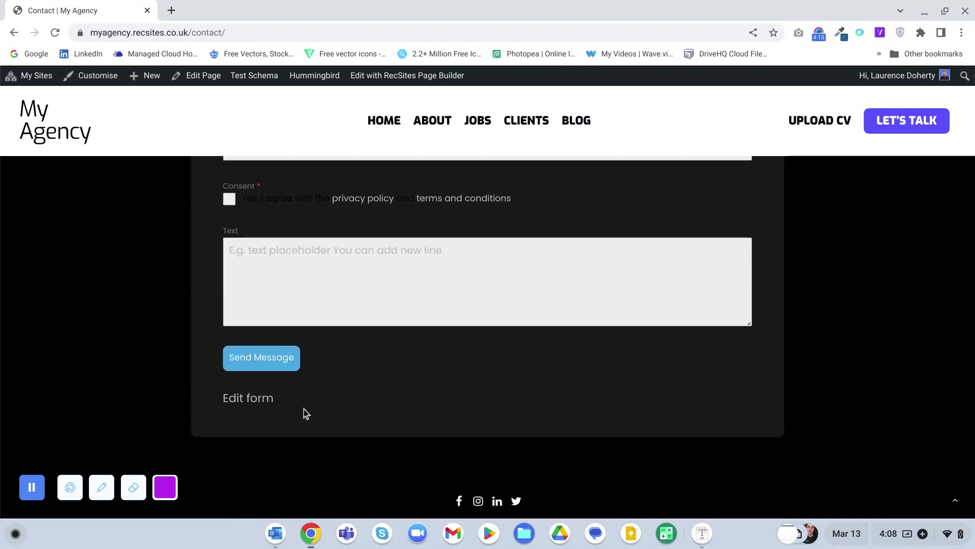
# - Open the contact form and rearrange fields: Email Address beside Phone, Text above Consent
pyautogui.click(246, 400)
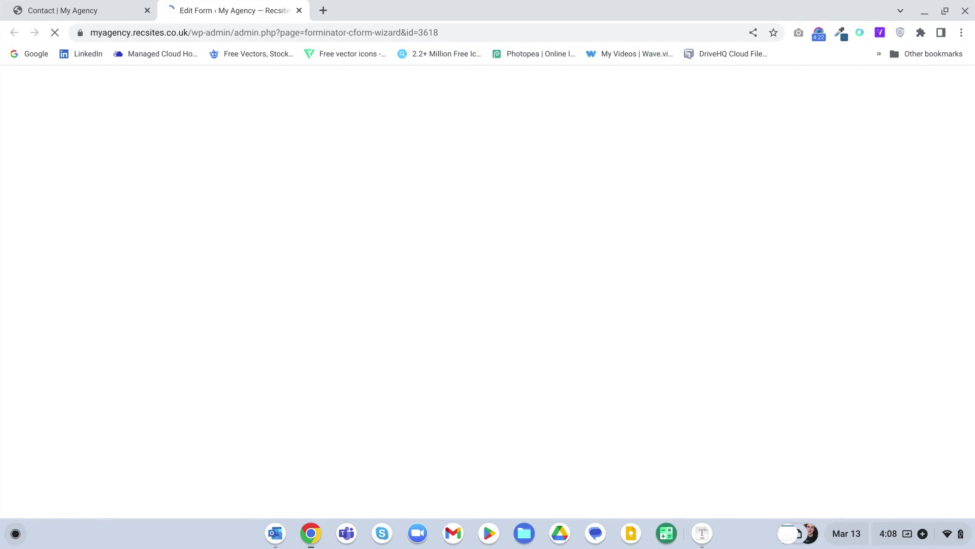
pyautogui.scroll(-4, 568, 327)
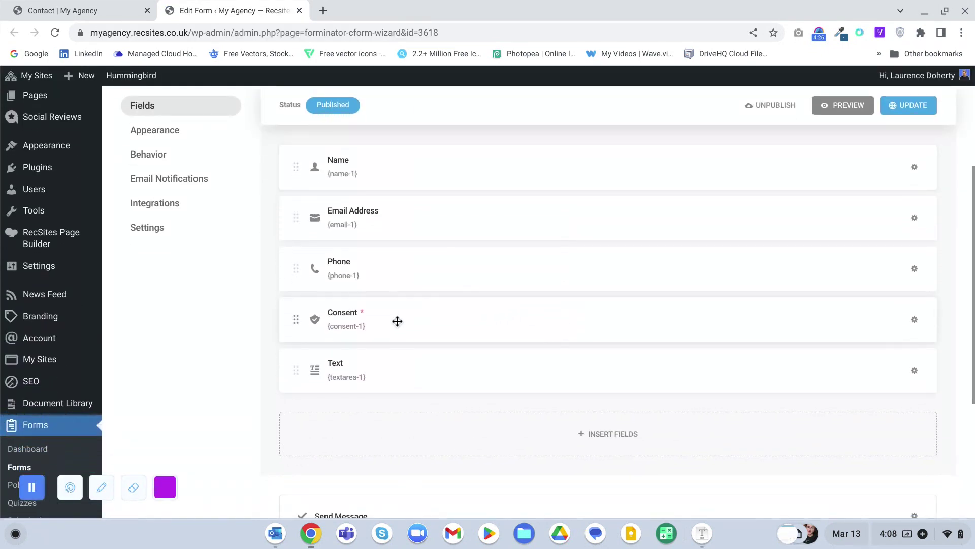
pyautogui.moveTo(396, 320); pyautogui.dragTo(418, 423)
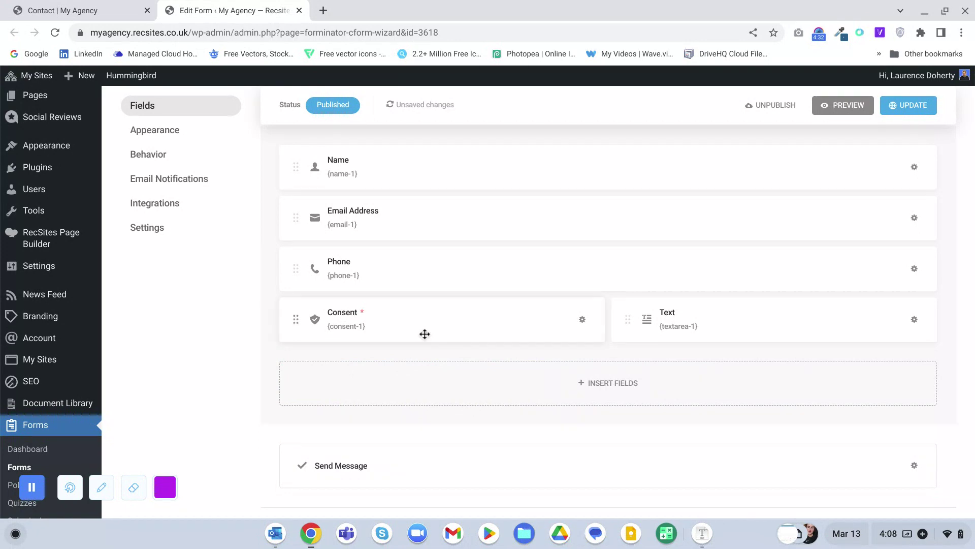
pyautogui.moveTo(398, 266); pyautogui.dragTo(849, 218)
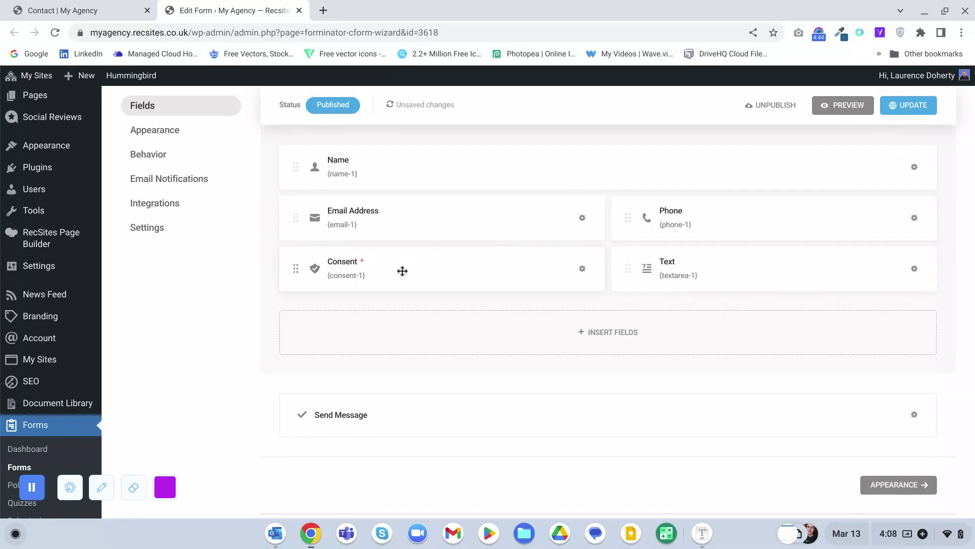
pyautogui.moveTo(464, 266); pyautogui.dragTo(474, 320)
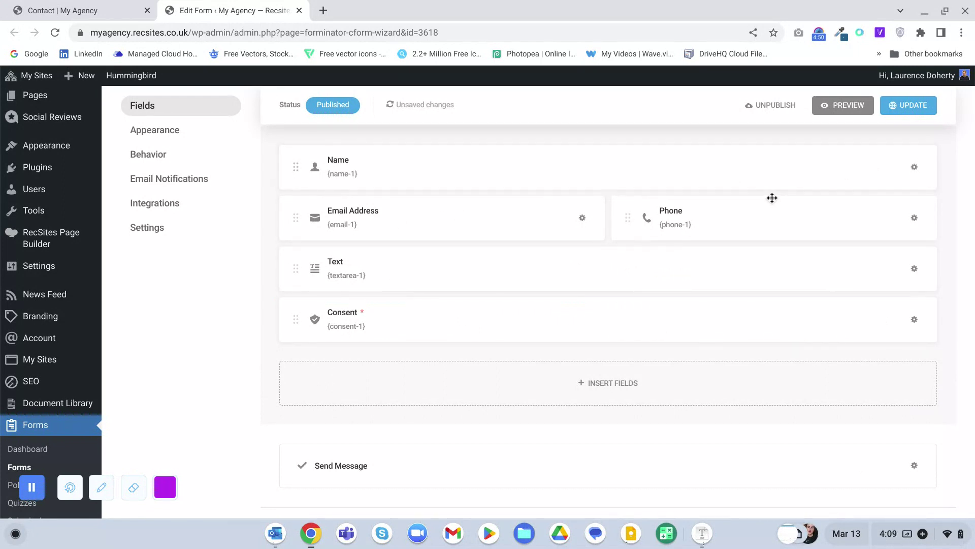
pyautogui.click(915, 219)
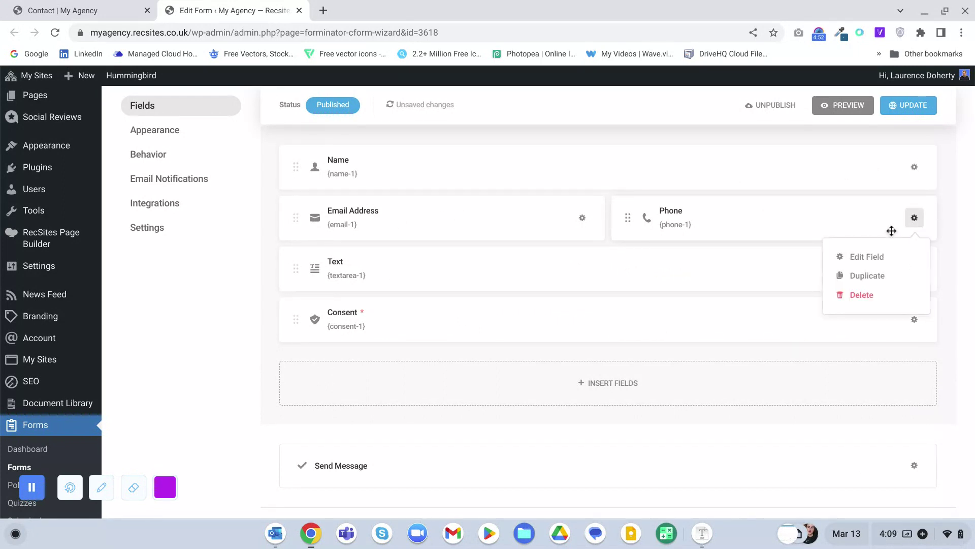
pyautogui.click(874, 255)
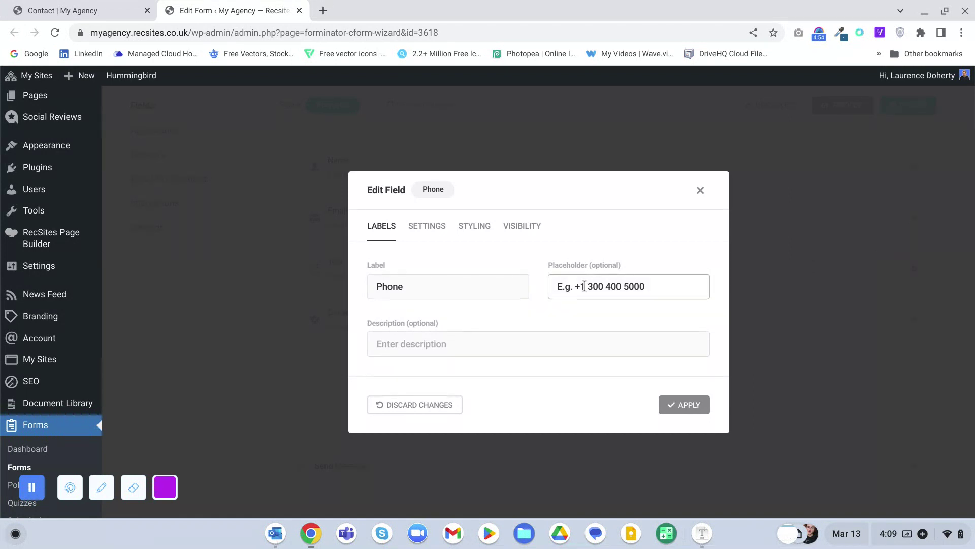
pyautogui.moveTo(652, 287); pyautogui.dragTo(588, 288)
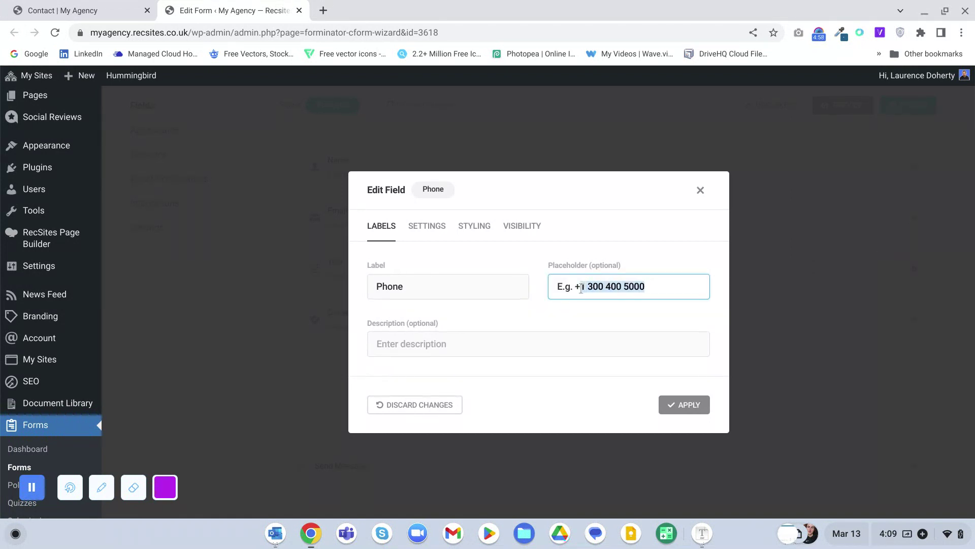
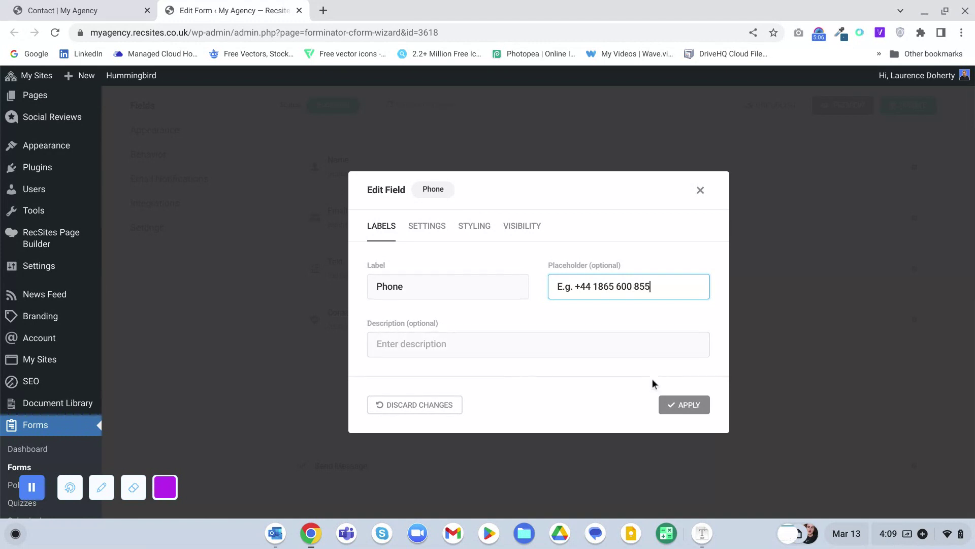
pyautogui.click(669, 407)
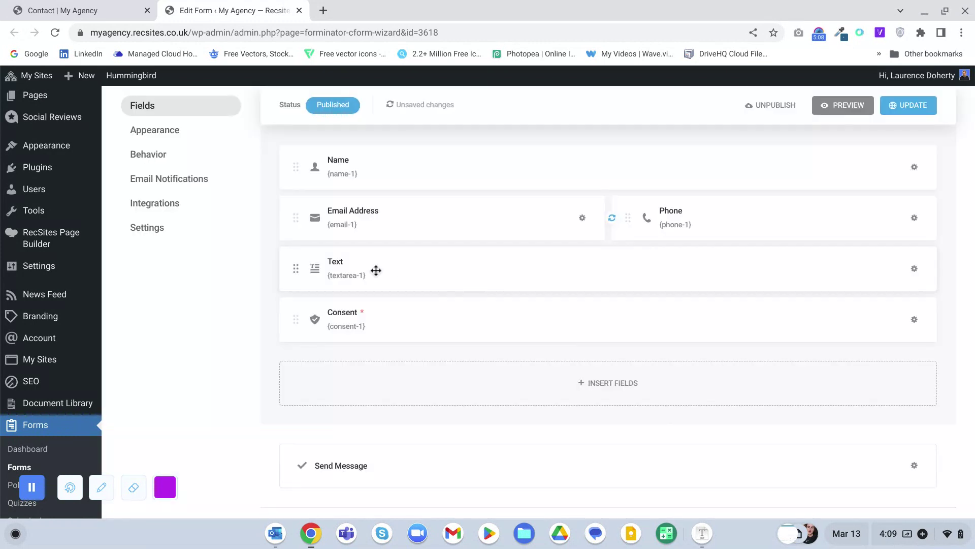
pyautogui.scroll(3, 377, 272)
pyautogui.scroll(1, 376, 271)
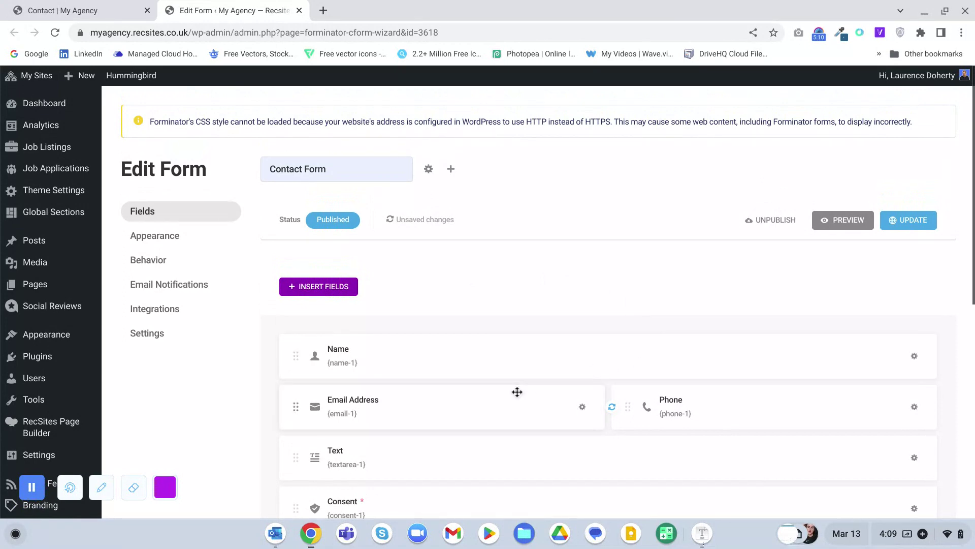
# - Open the Email Address field settings and close them without changes
pyautogui.click(579, 407)
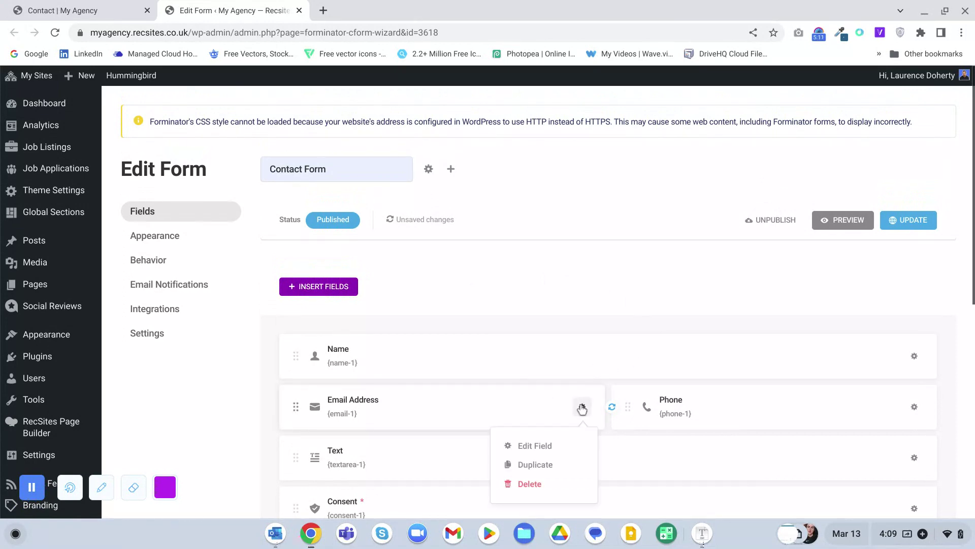
pyautogui.click(539, 446)
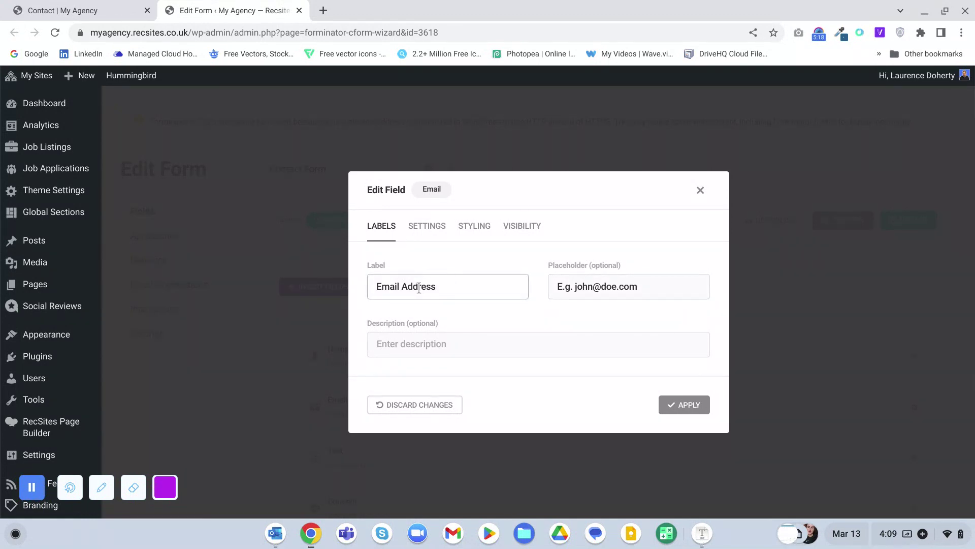
pyautogui.moveTo(374, 287); pyautogui.dragTo(462, 286)
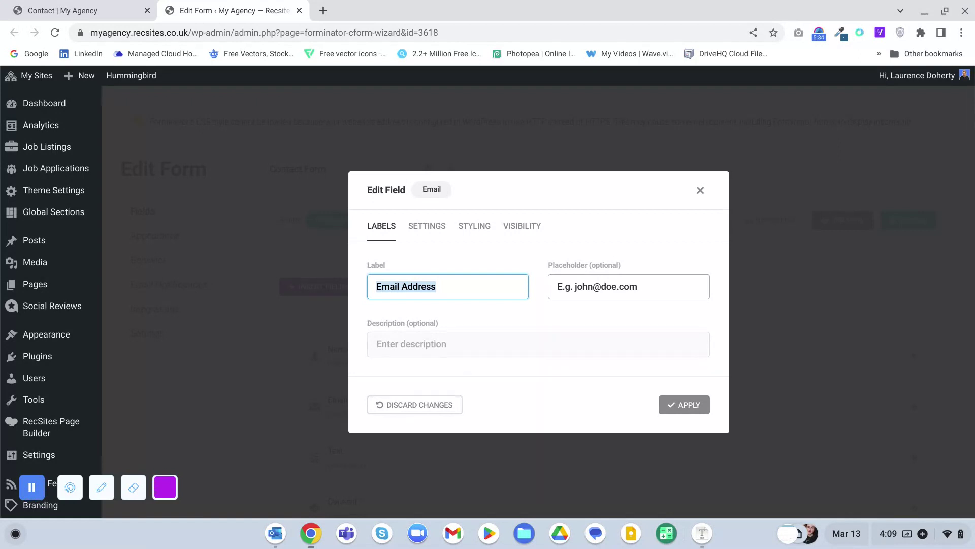
pyautogui.click(700, 190)
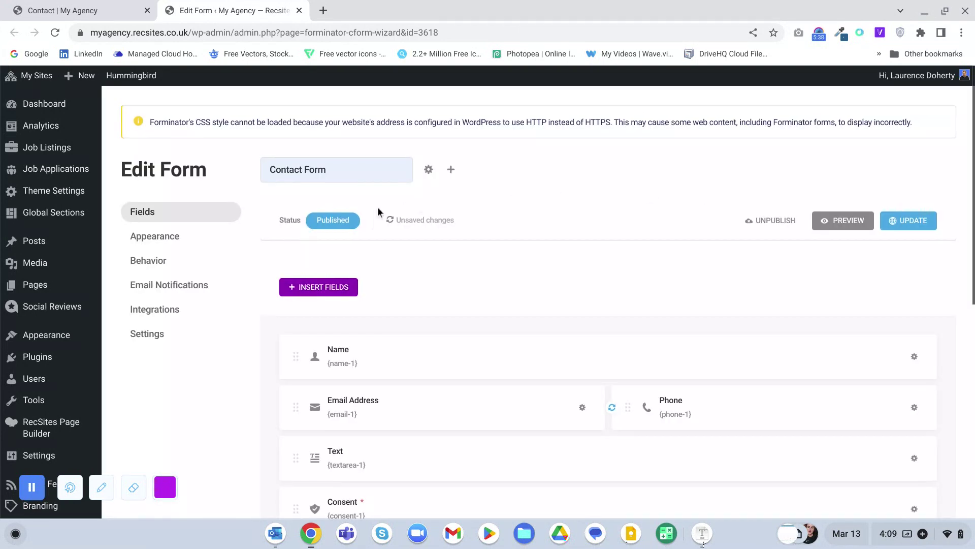
# - Update the contact form so the rearranged fields and Phone placeholder are saved
pyautogui.click(905, 222)
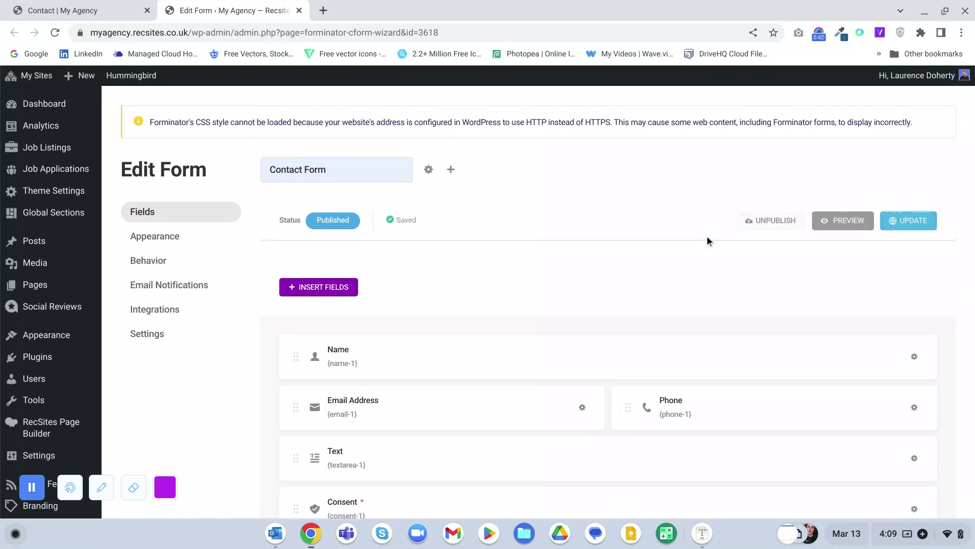
pyautogui.scroll(-7, 571, 235)
pyautogui.scroll(2, 569, 235)
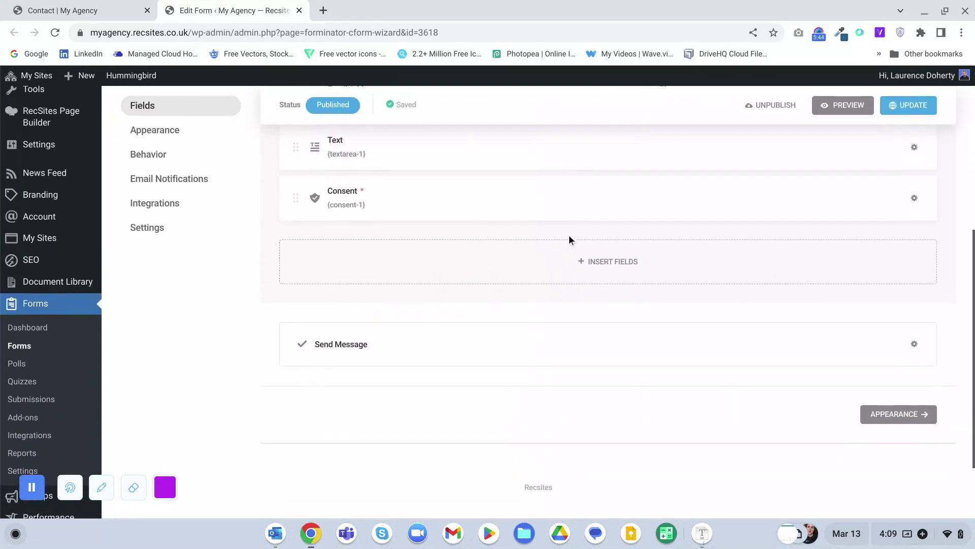
# - Open the Consent field's settings in the raw HTML Text view with an enlarged editor
pyautogui.click(914, 216)
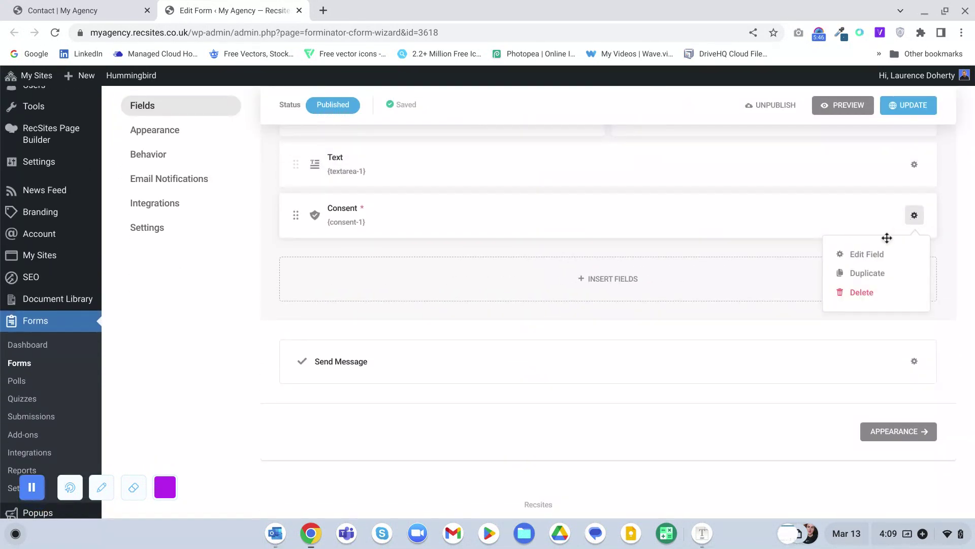
pyautogui.click(876, 254)
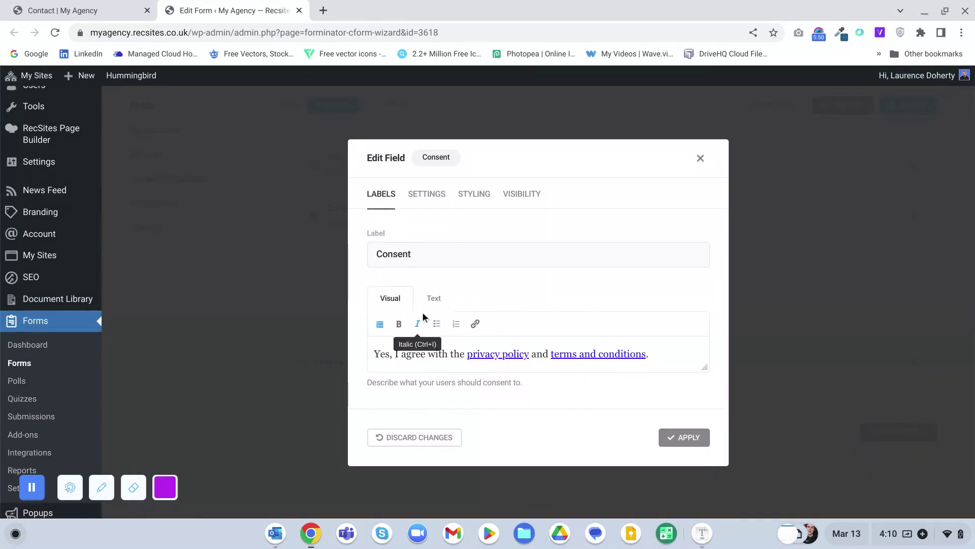
pyautogui.click(432, 299)
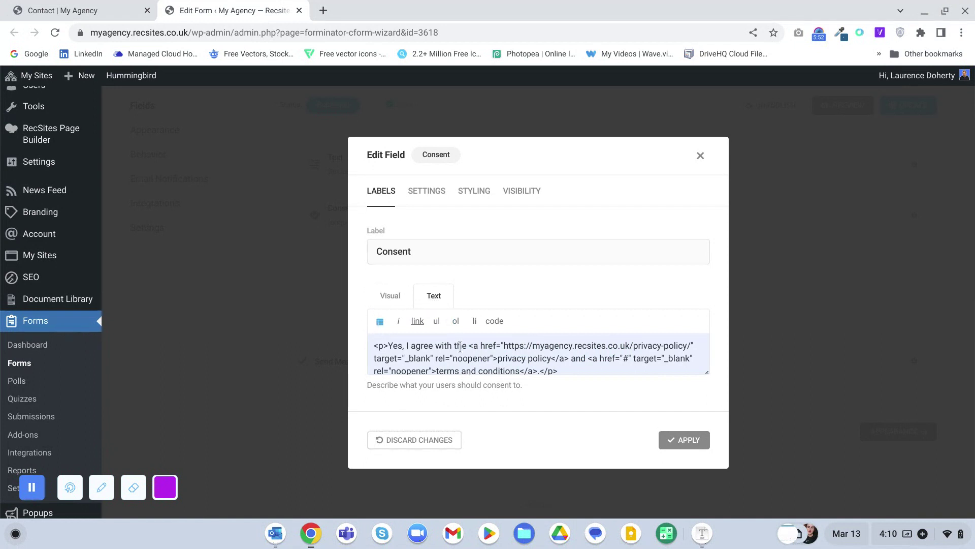
pyautogui.scroll(-1, 660, 358)
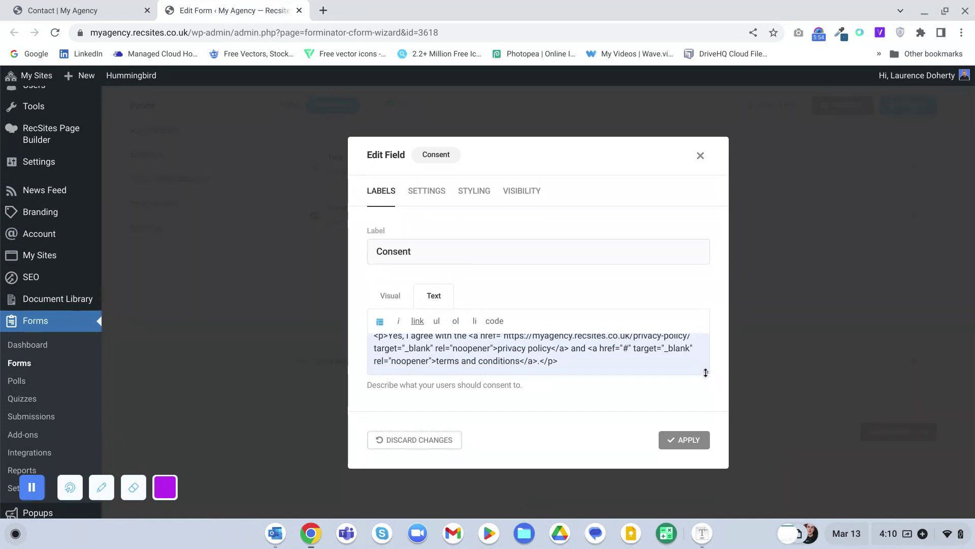
pyautogui.moveTo(705, 372); pyautogui.dragTo(706, 422)
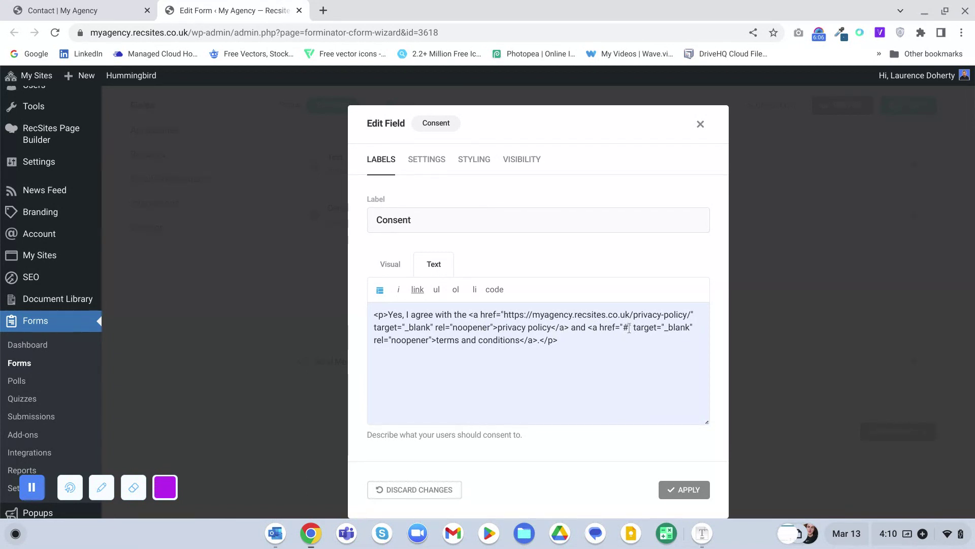
# - Change the terms and conditions link from # to /terms/ and apply the Consent edit
pyautogui.click(627, 329)
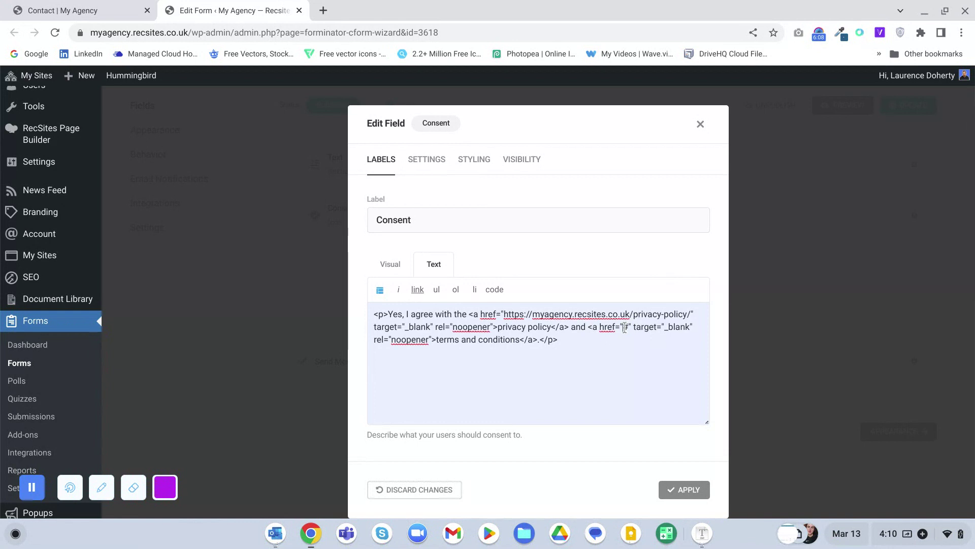
pyautogui.press('BackSpace')
pyautogui.write('/terms/')
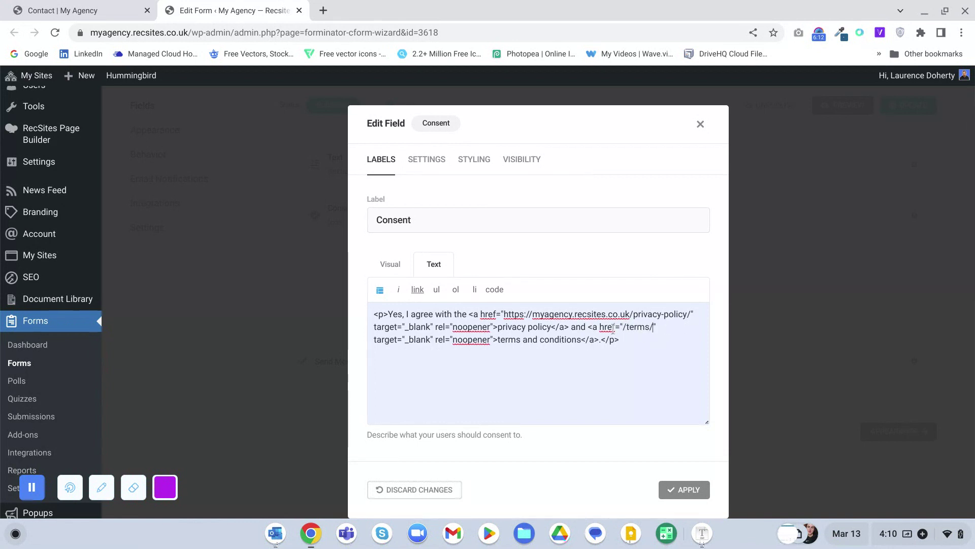
pyautogui.click(391, 264)
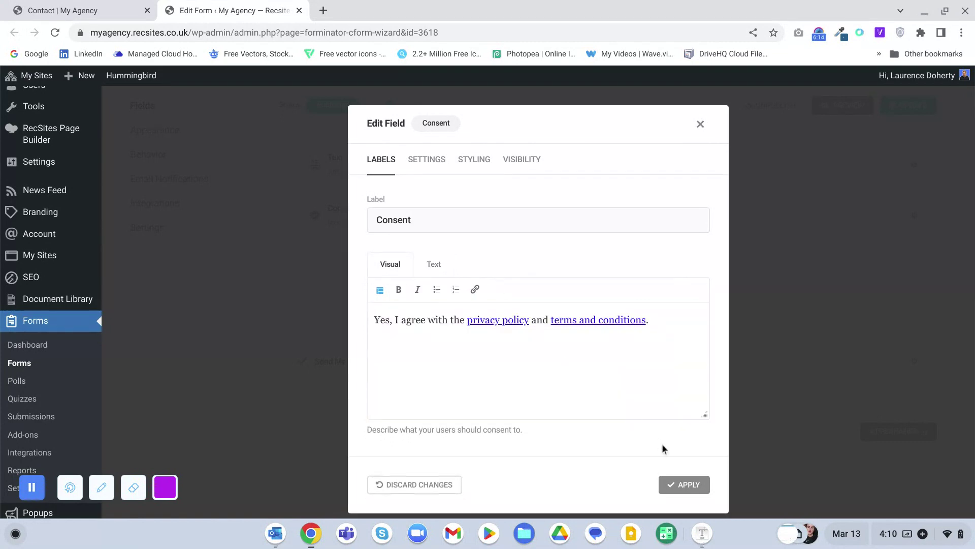
pyautogui.click(682, 489)
# - Compare the Flat, Bold and Material design styles, settle on Flat, and update the form
pyautogui.scroll(6, 493, 388)
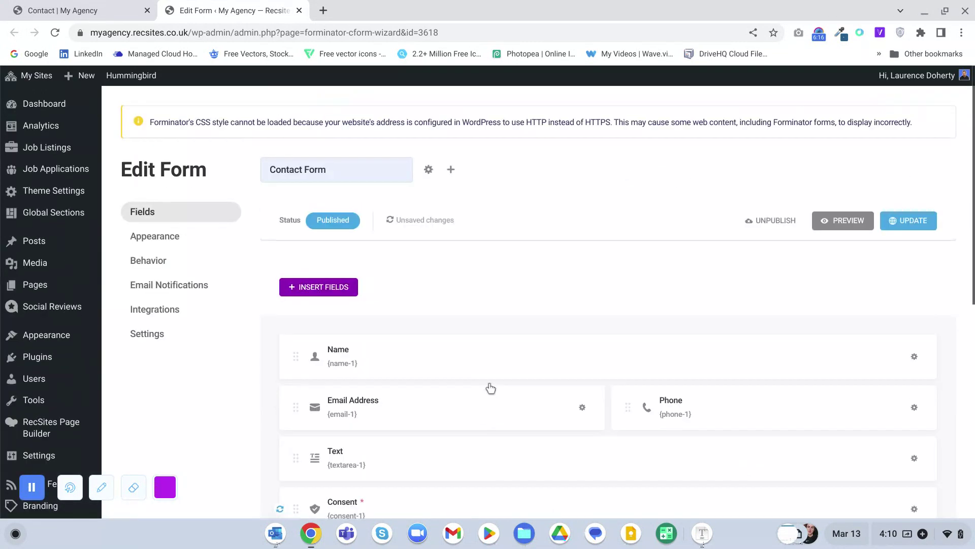
pyautogui.click(159, 243)
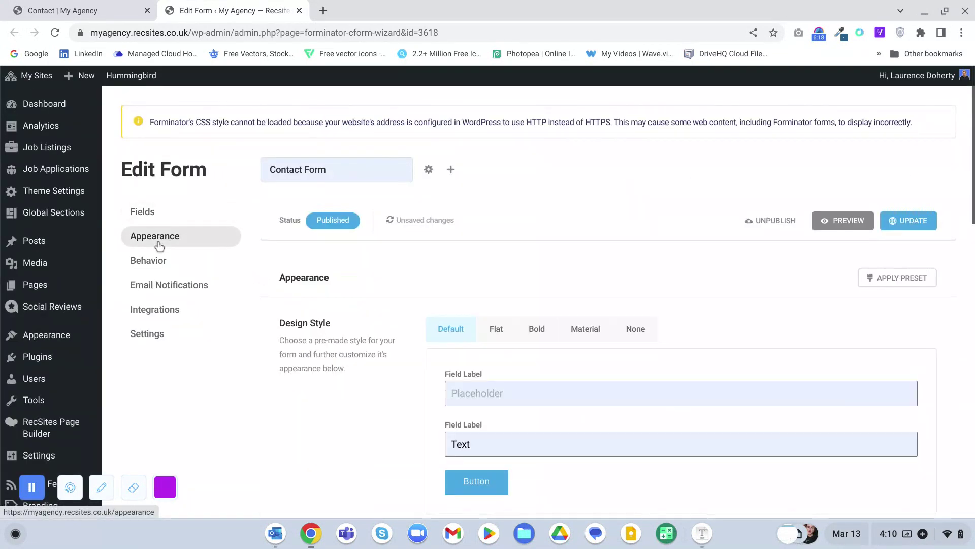
pyautogui.scroll(-2, 493, 328)
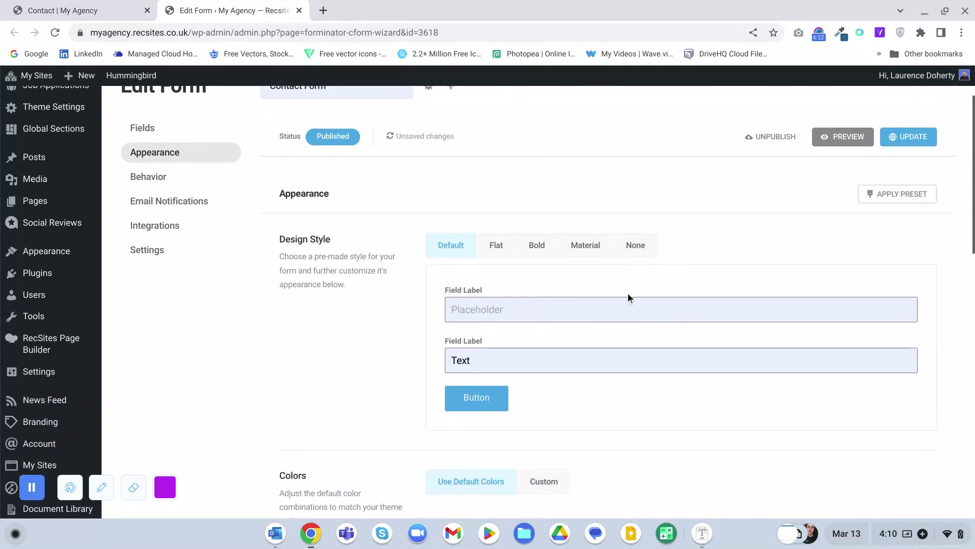
pyautogui.click(496, 245)
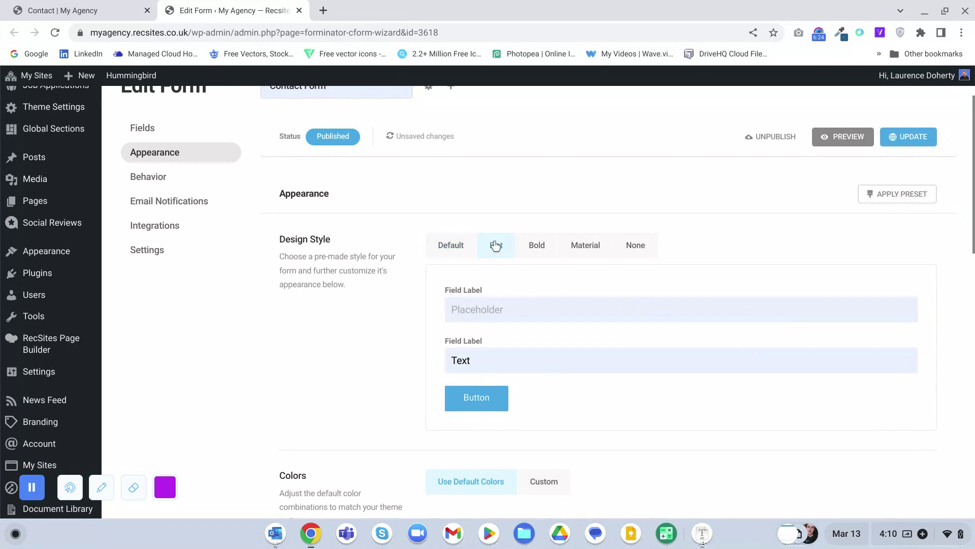
pyautogui.click(543, 256)
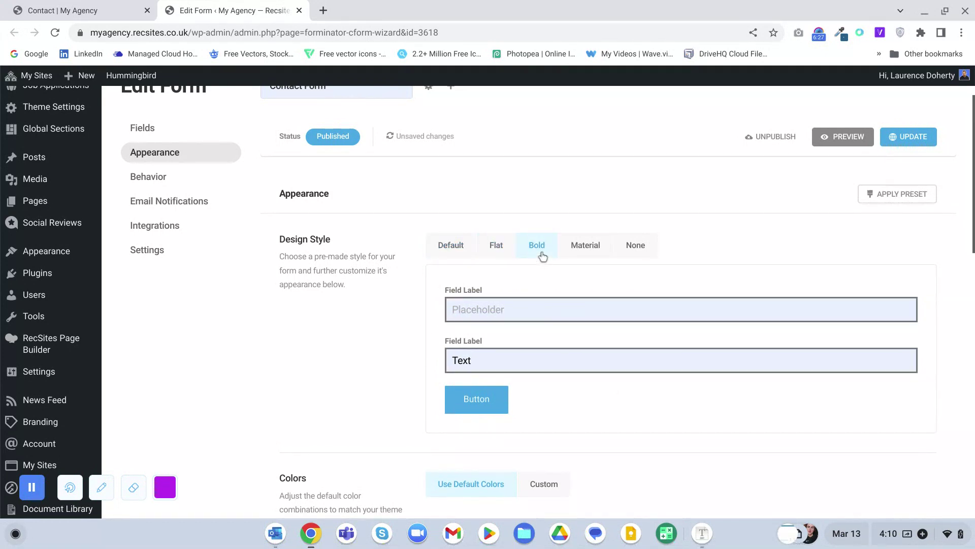
pyautogui.click(579, 252)
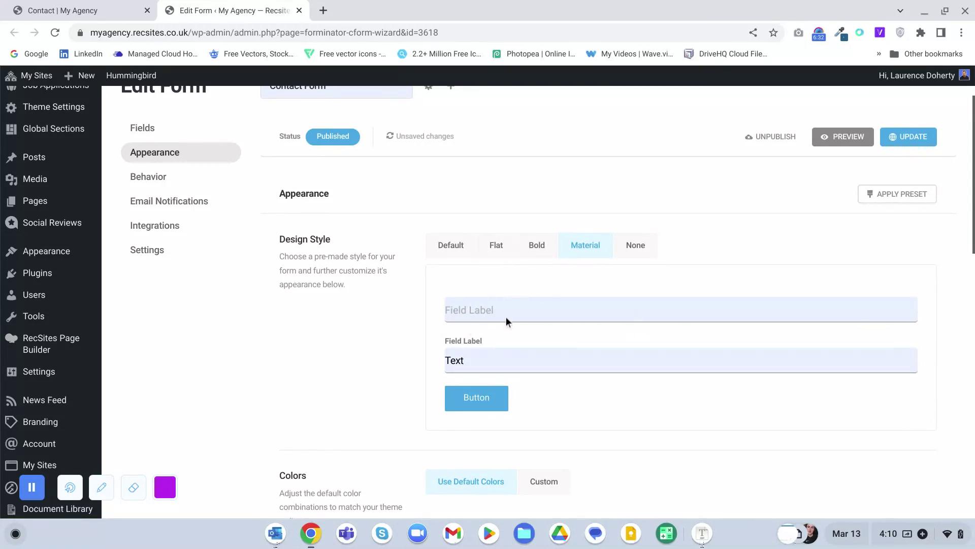
pyautogui.click(496, 249)
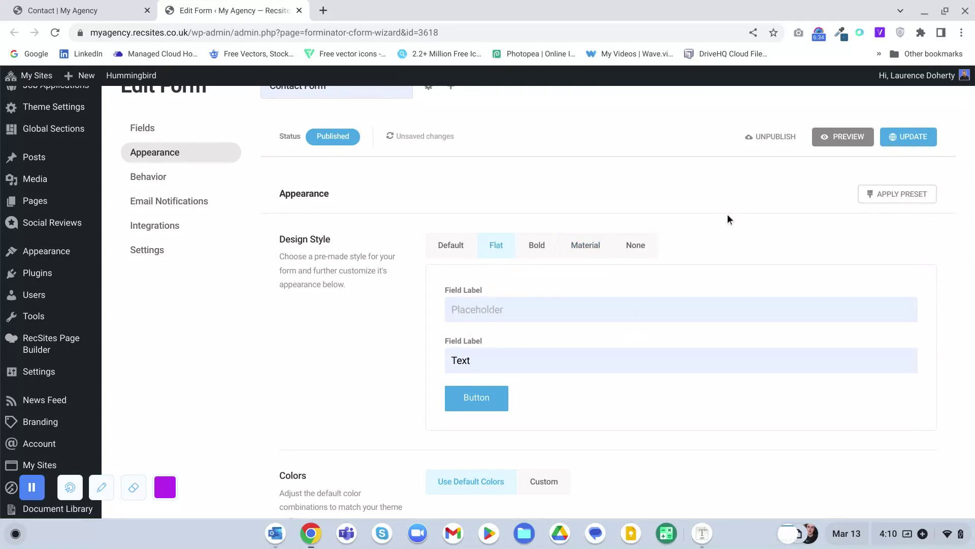
pyautogui.click(909, 140)
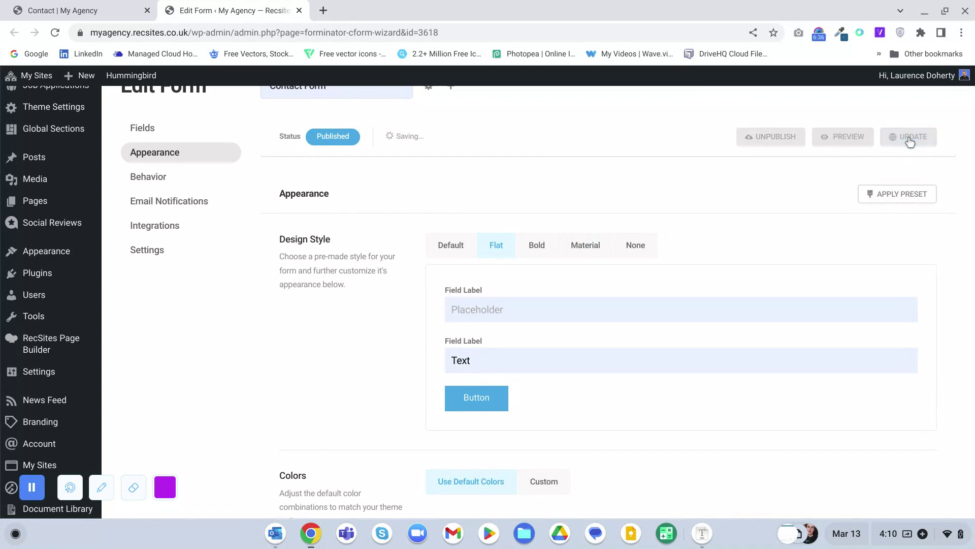
# - Edit the Inline Message submission behaviour and switch it to 'Redirect user to a URL'
pyautogui.click(150, 185)
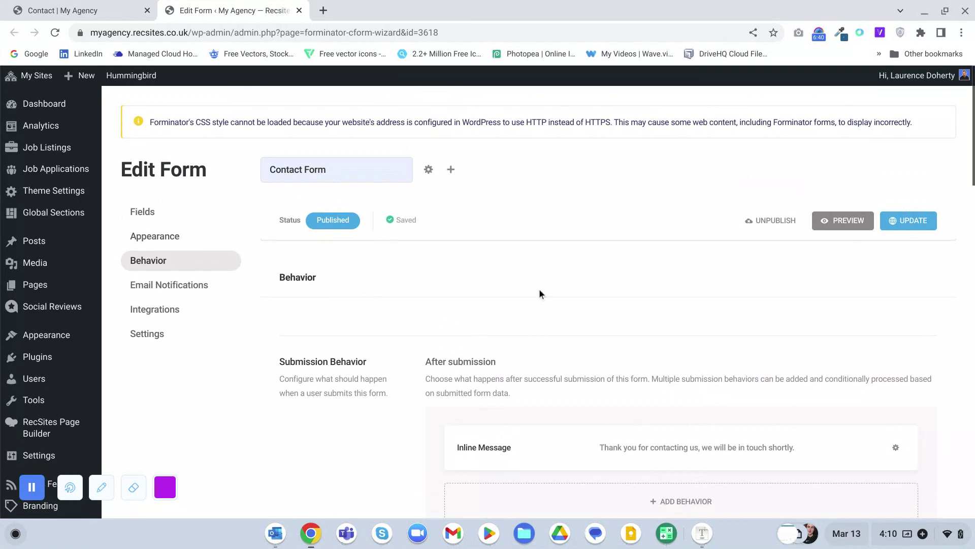
pyautogui.scroll(-3, 539, 289)
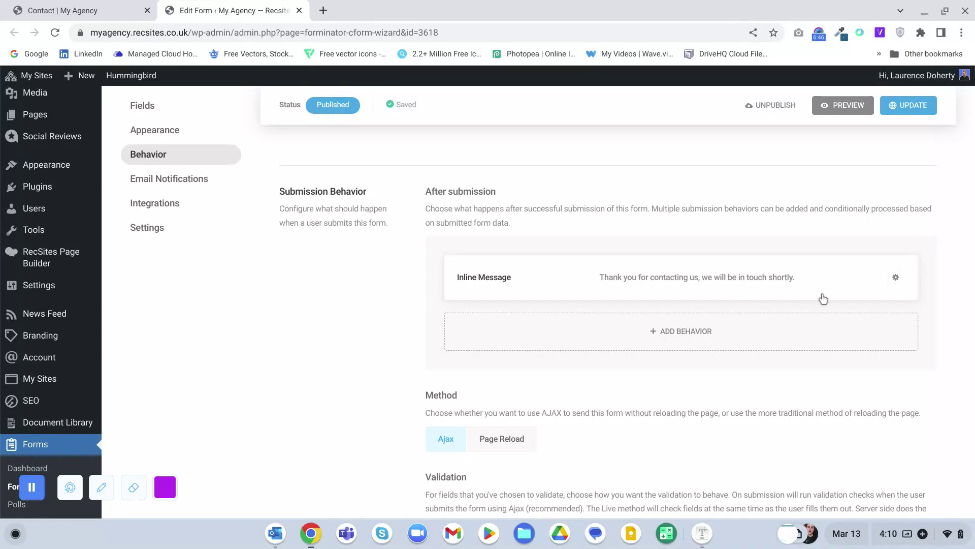
pyautogui.click(896, 278)
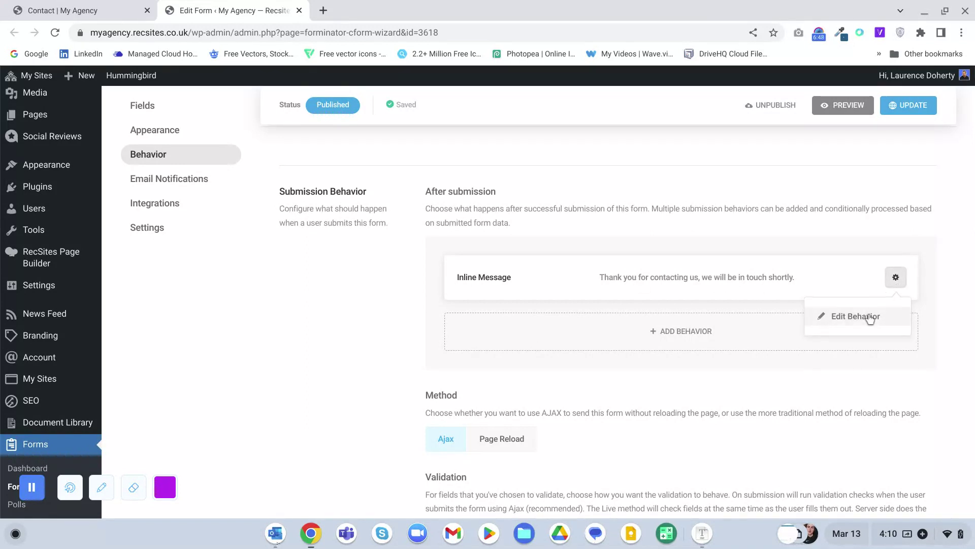
pyautogui.click(813, 315)
pyautogui.scroll(-2, 500, 325)
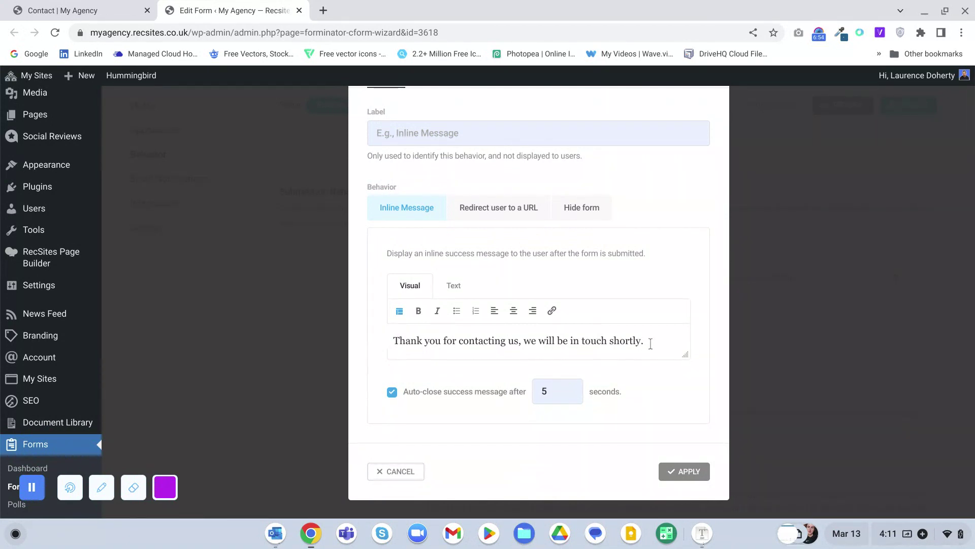
pyautogui.moveTo(684, 355); pyautogui.dragTo(685, 416)
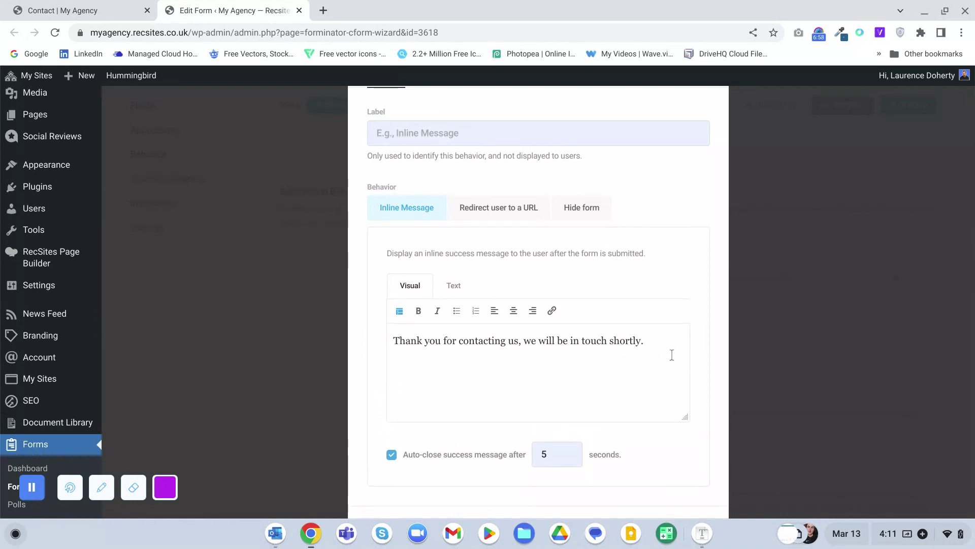
pyautogui.click(487, 208)
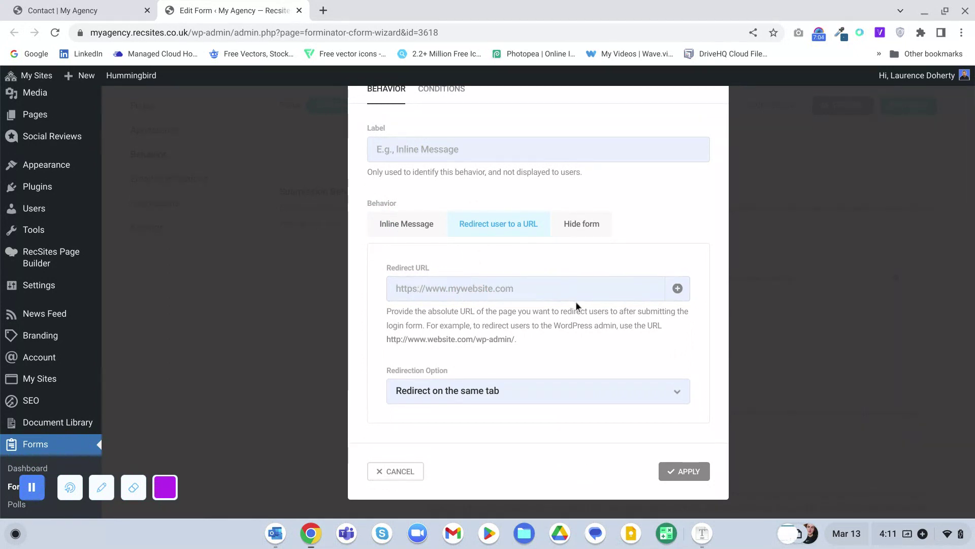
pyautogui.click(500, 392)
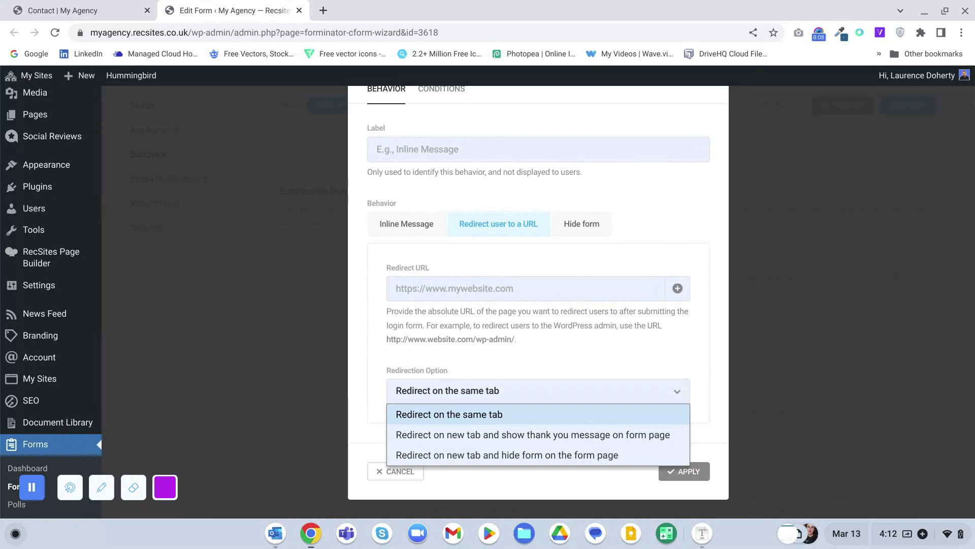
pyautogui.scroll(2, 539, 305)
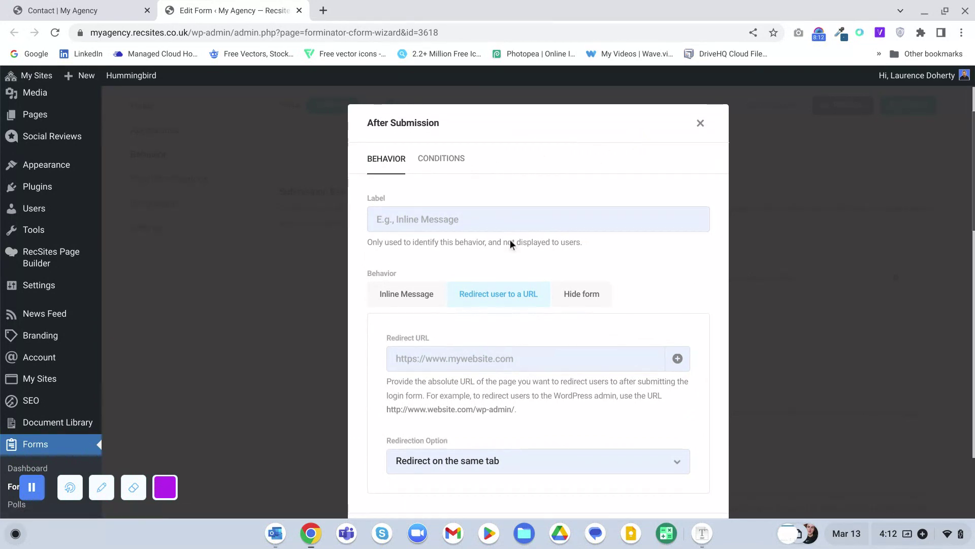
pyautogui.scroll(-1, 418, 199)
# - Switch the behaviour back to Inline Message and enlarge the message editor
pyautogui.click(403, 281)
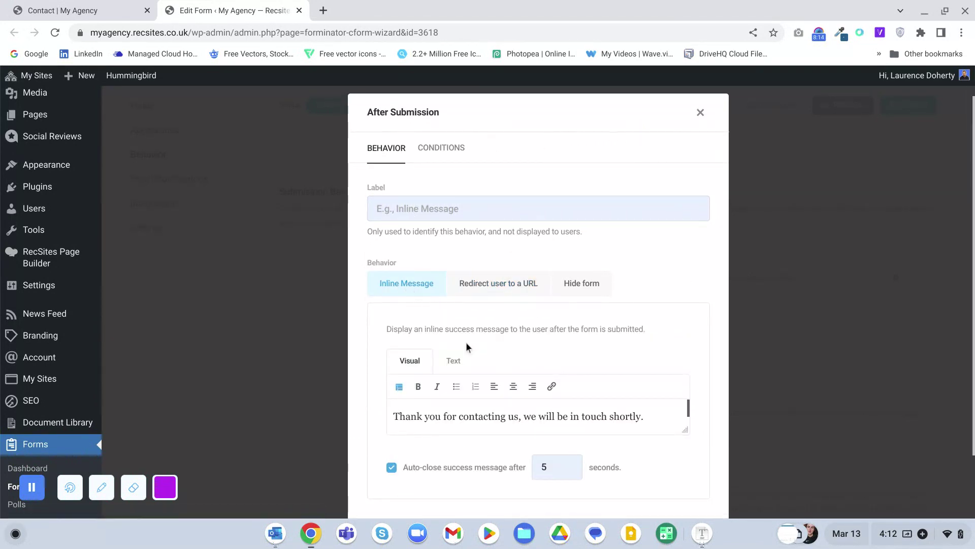
pyautogui.scroll(-1, 489, 389)
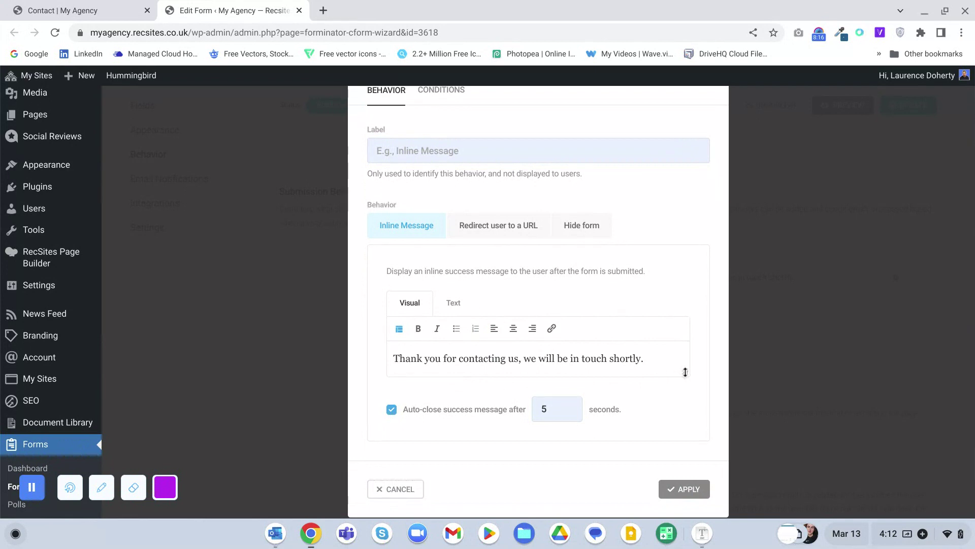
pyautogui.moveTo(688, 394); pyautogui.dragTo(688, 435)
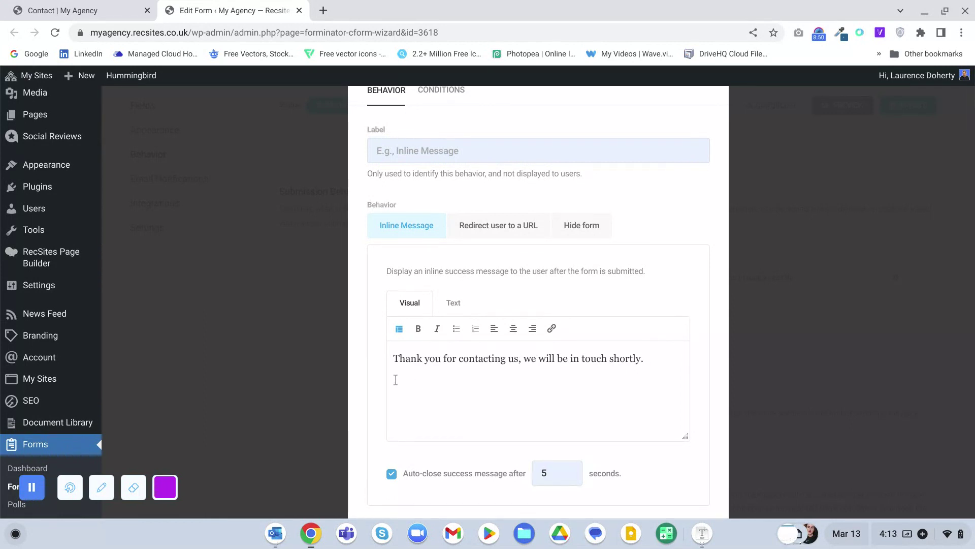
# - Start linking 'we will be in touch shortly', cancel the link, and close the dialog unapplied
pyautogui.moveTo(642, 359); pyautogui.dragTo(525, 360)
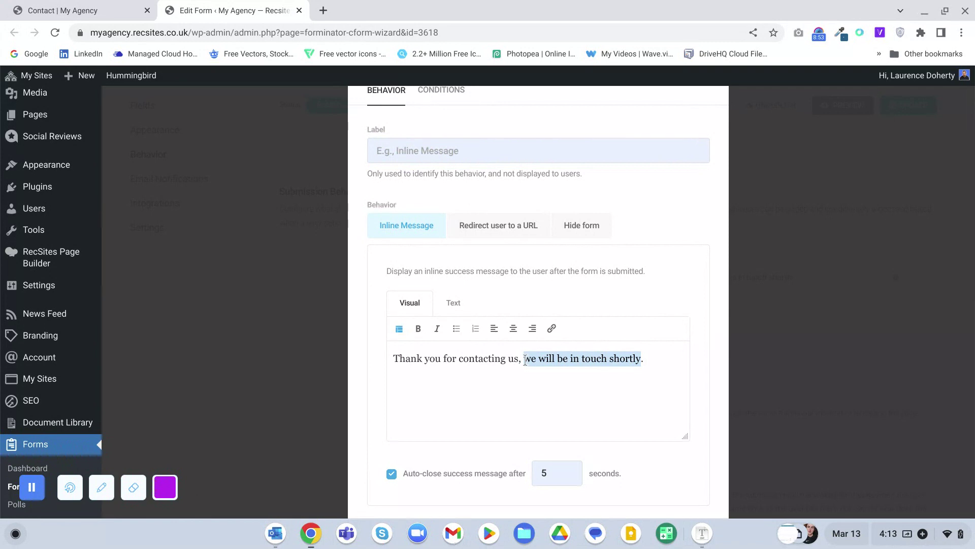
pyautogui.click(551, 328)
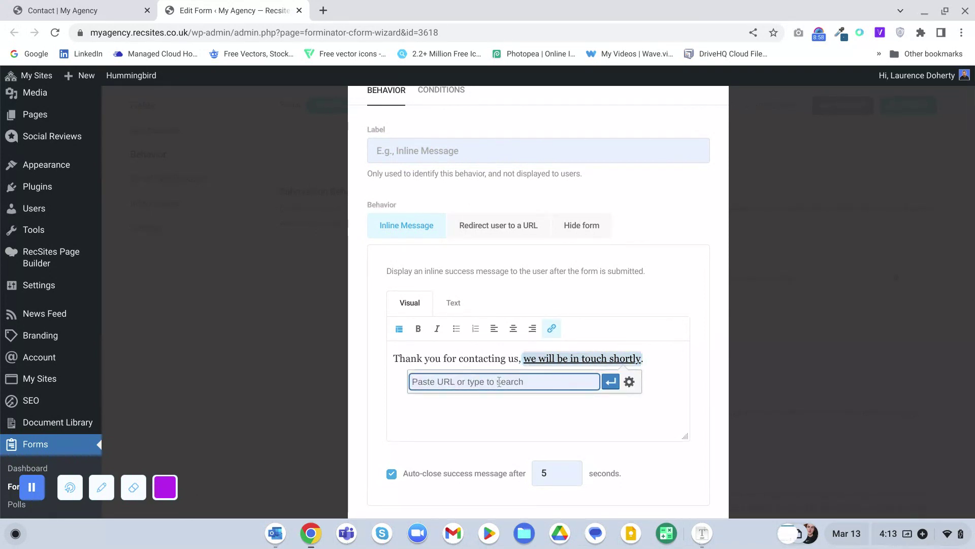
pyautogui.click(736, 234)
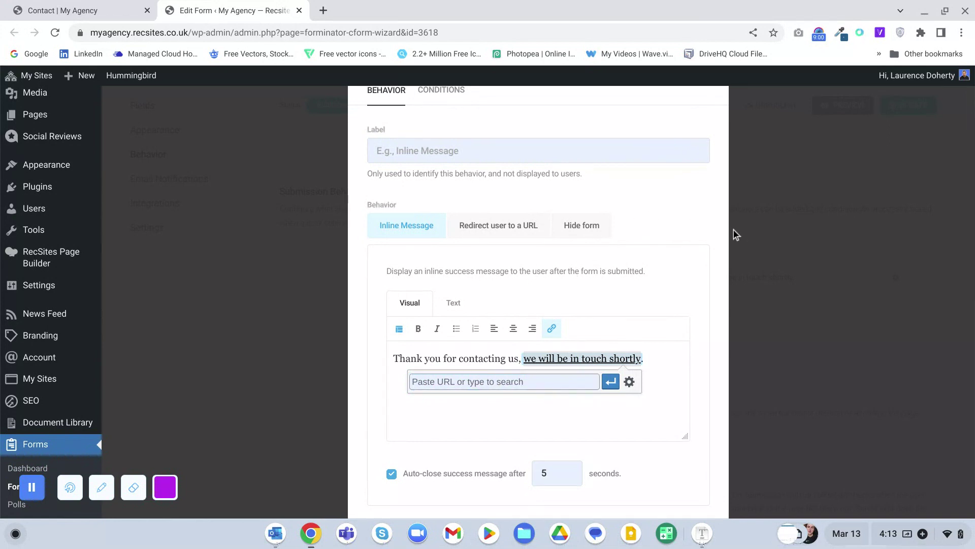
pyautogui.scroll(3, 726, 233)
pyautogui.click(703, 133)
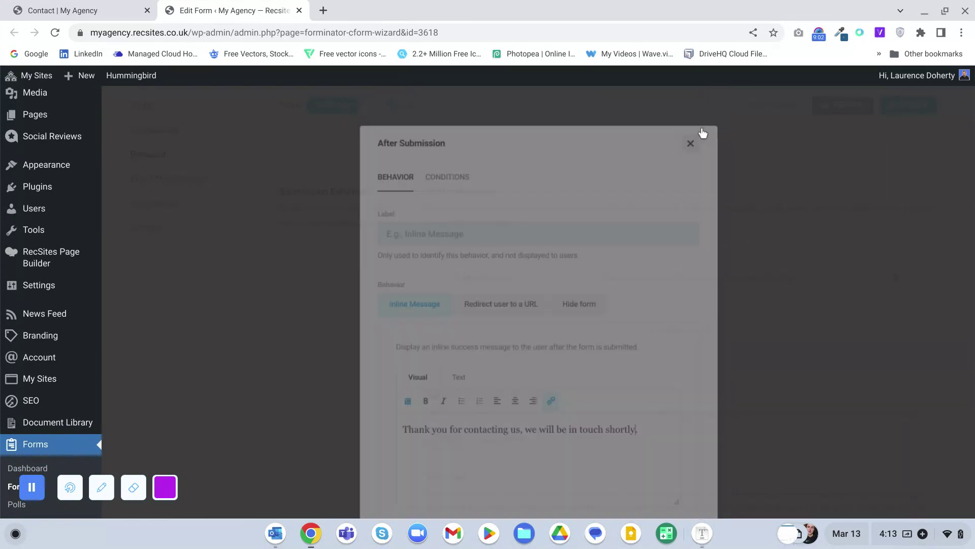
pyautogui.scroll(3, 377, 245)
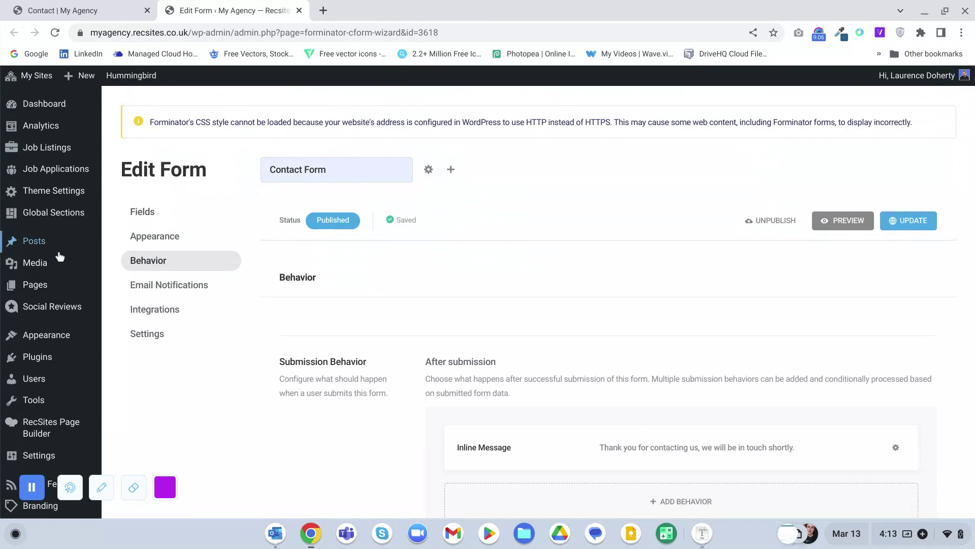
# - Add a behaviour, add a Name - First Name condition, then close without applying
pyautogui.moveTo(56, 263)
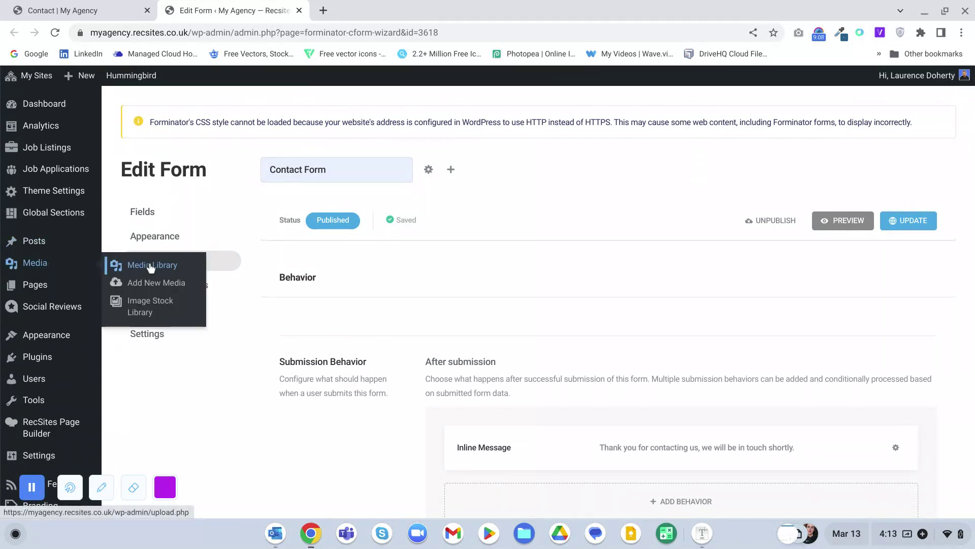
pyautogui.scroll(-1, 429, 314)
pyautogui.scroll(-3, 429, 316)
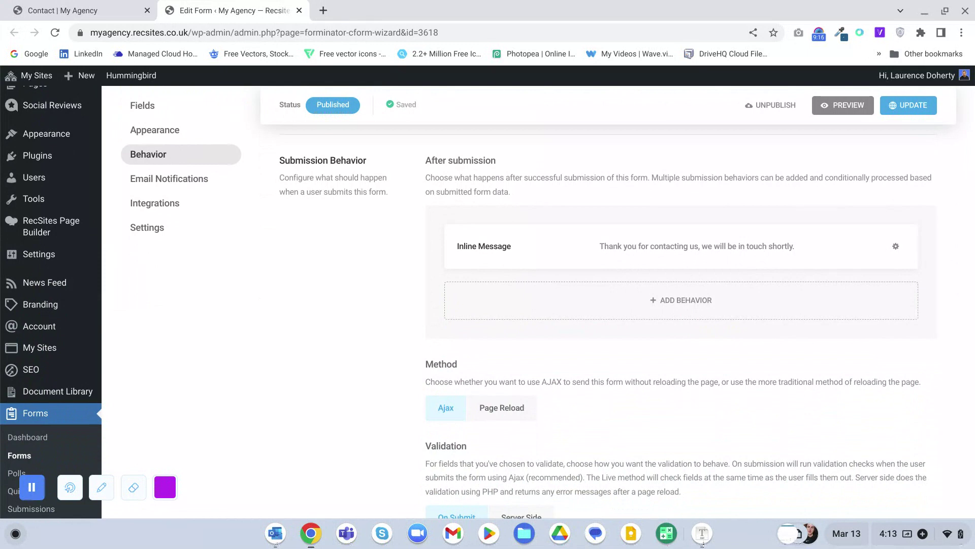
pyautogui.click(718, 298)
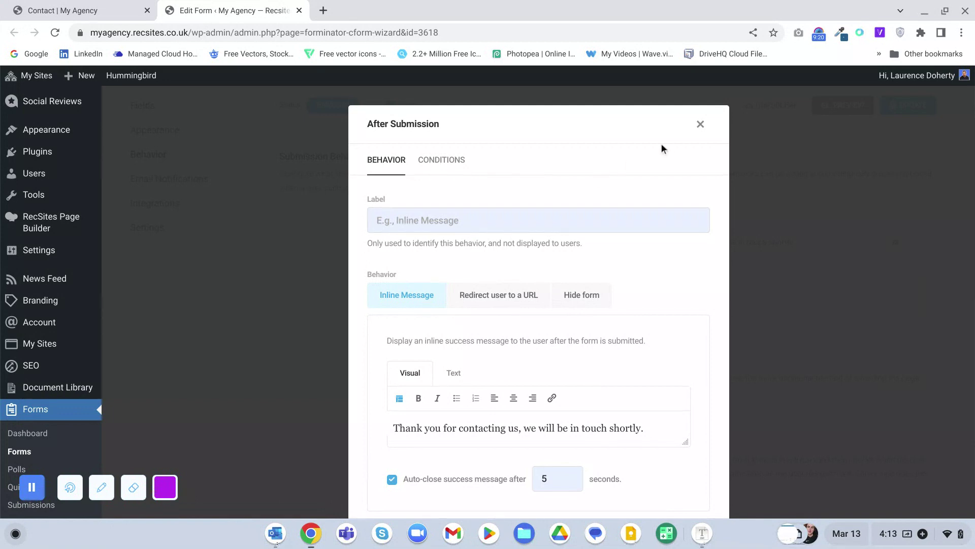
pyautogui.click(432, 160)
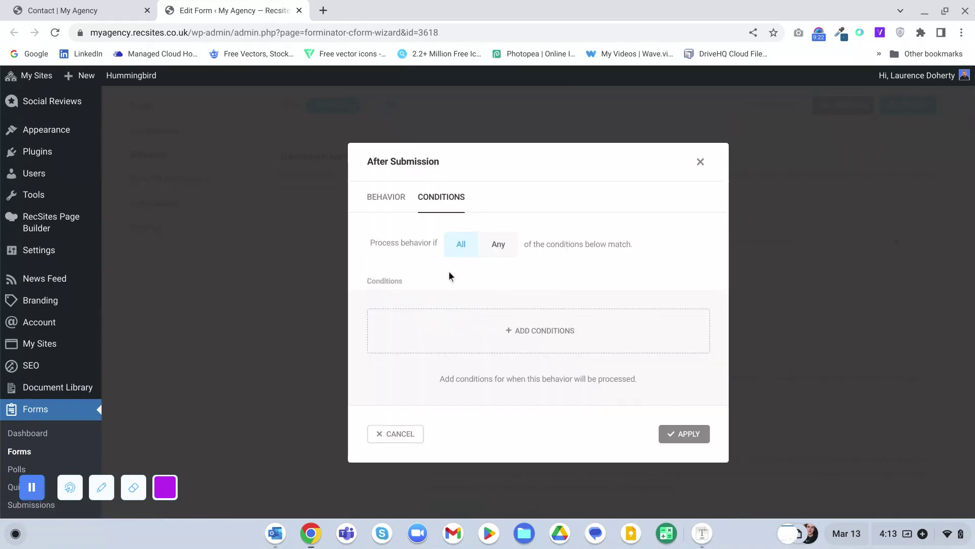
pyautogui.click(519, 329)
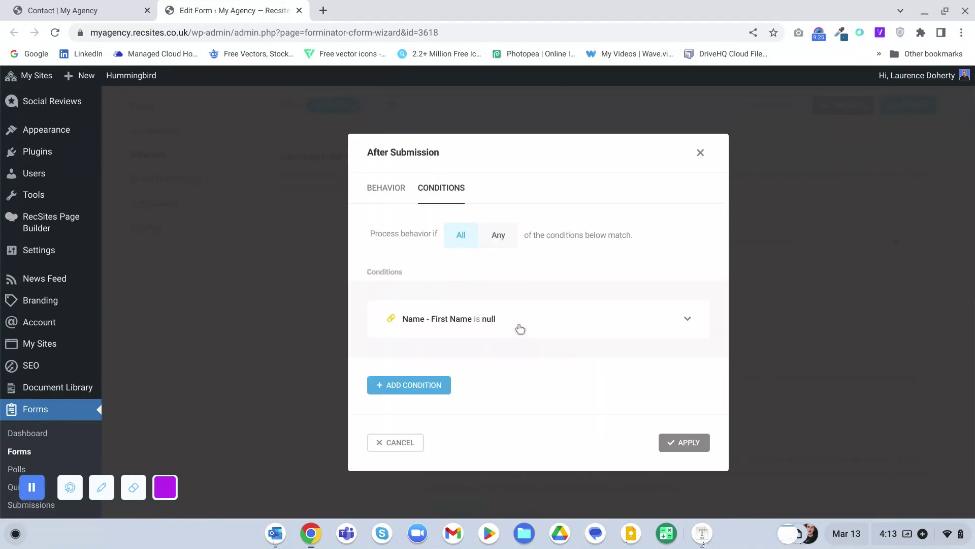
pyautogui.click(688, 321)
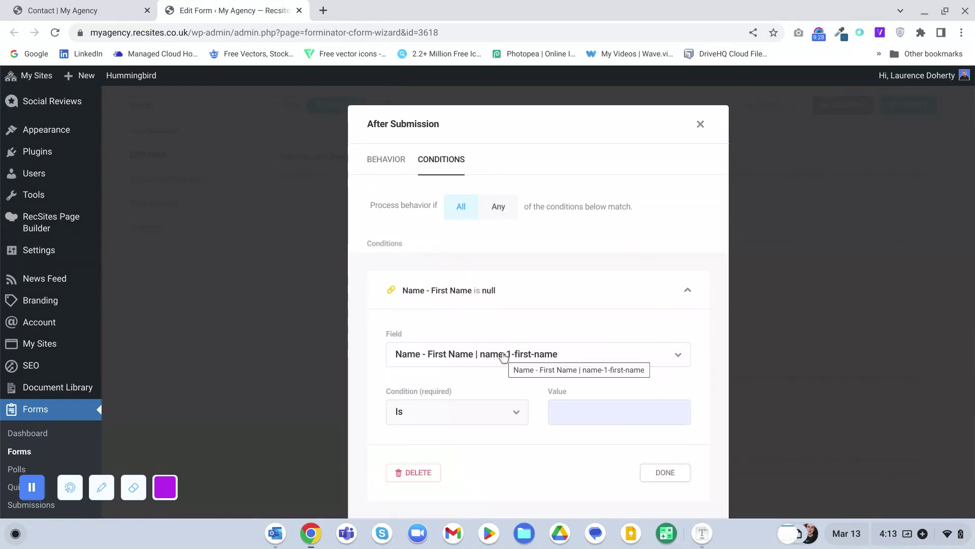
pyautogui.click(700, 124)
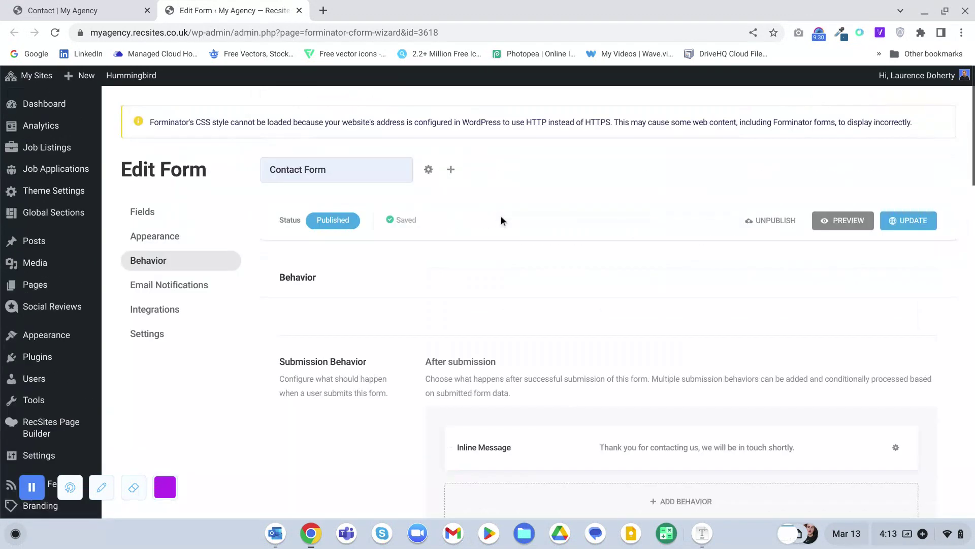
pyautogui.click(147, 212)
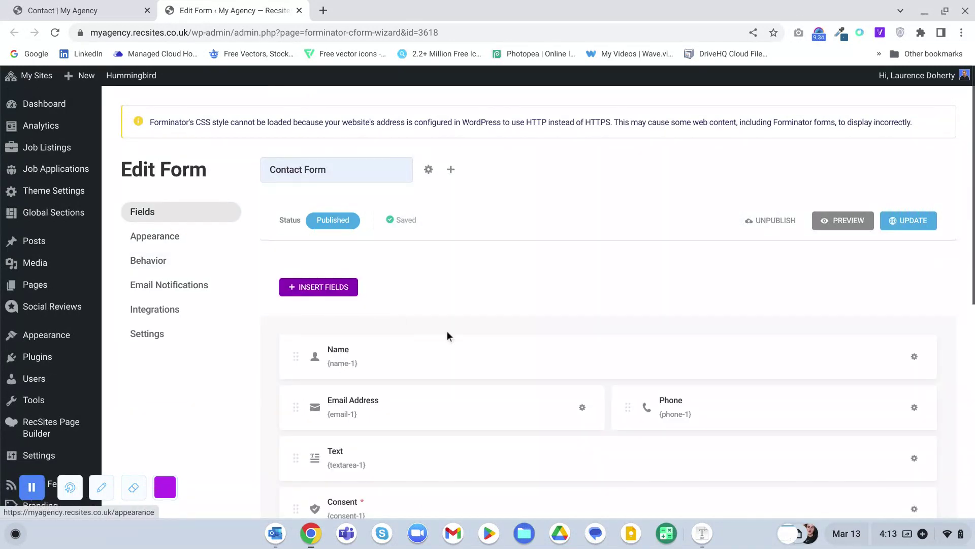
pyautogui.scroll(-2, 447, 336)
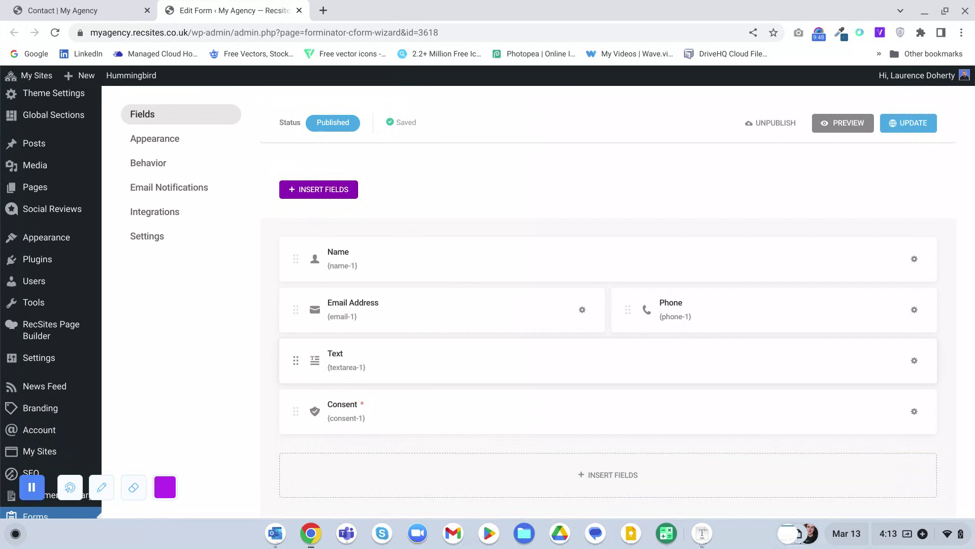
pyautogui.click(148, 163)
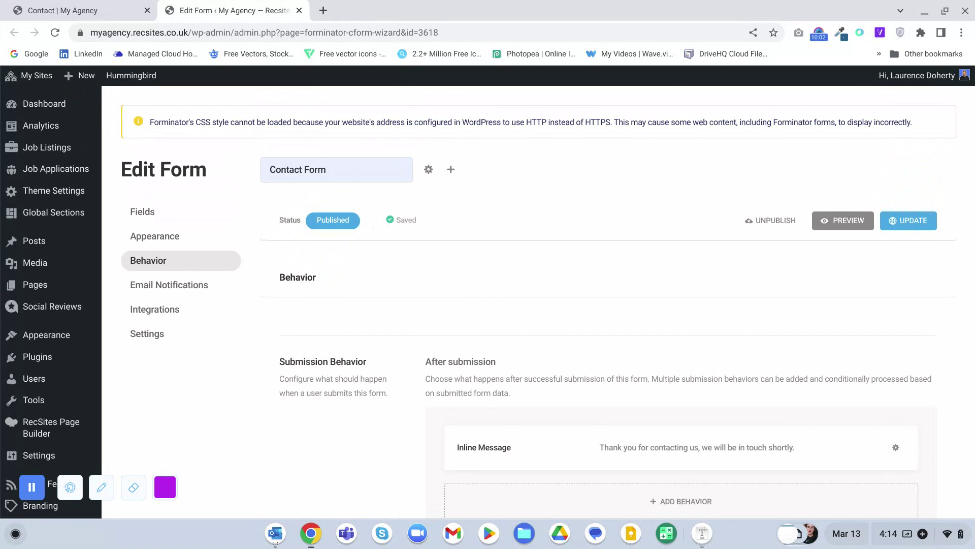
pyautogui.scroll(-6, 431, 311)
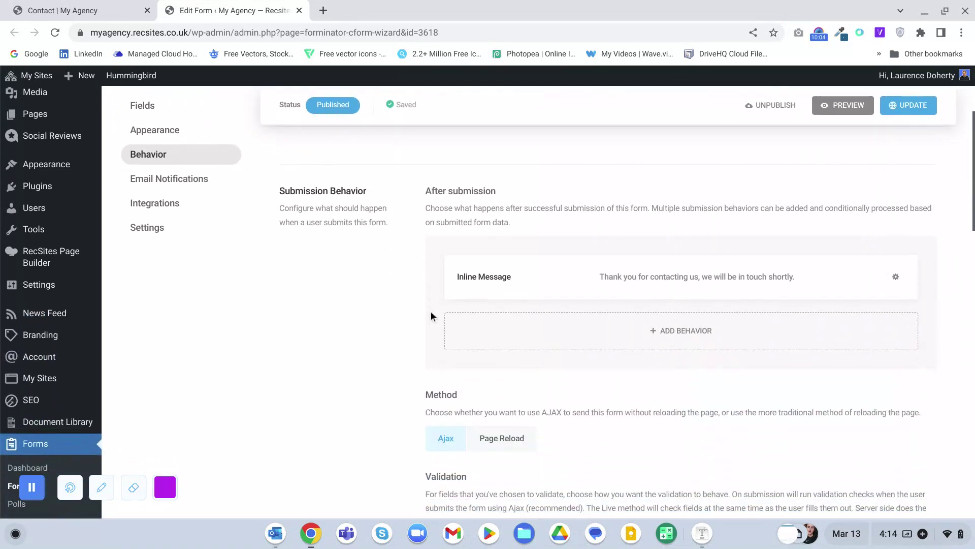
pyautogui.scroll(6, 430, 311)
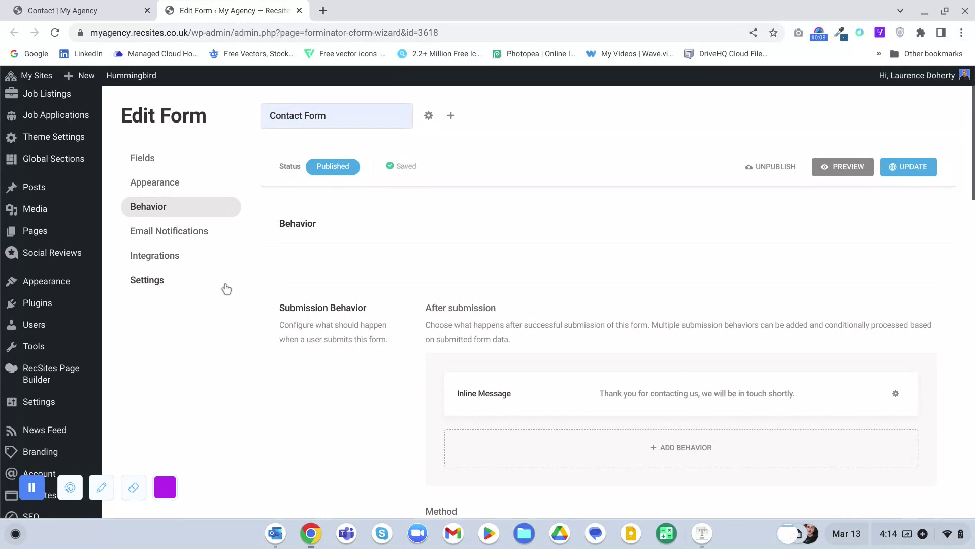
# - Edit the Admin Email notification and enlarge its message Body editor
pyautogui.click(176, 234)
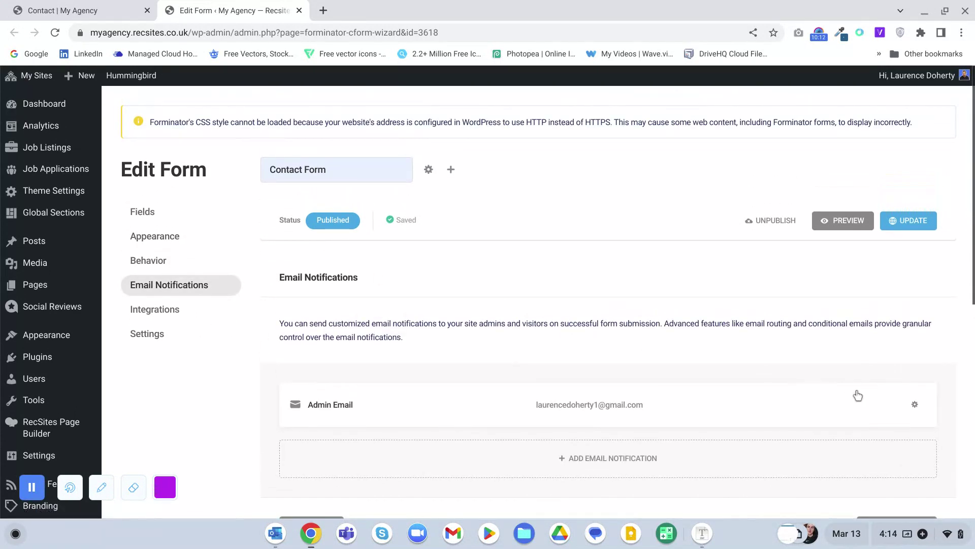
pyautogui.click(915, 406)
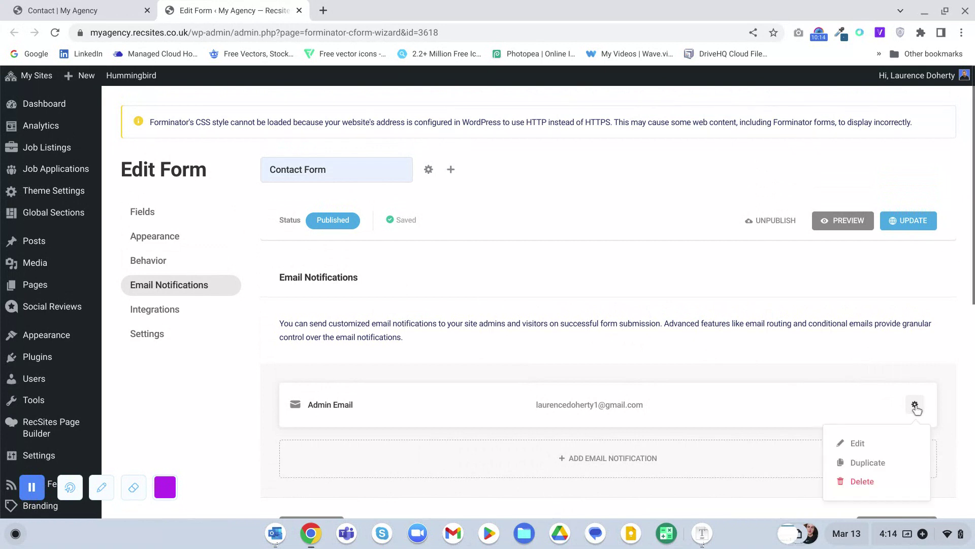
pyautogui.click(880, 445)
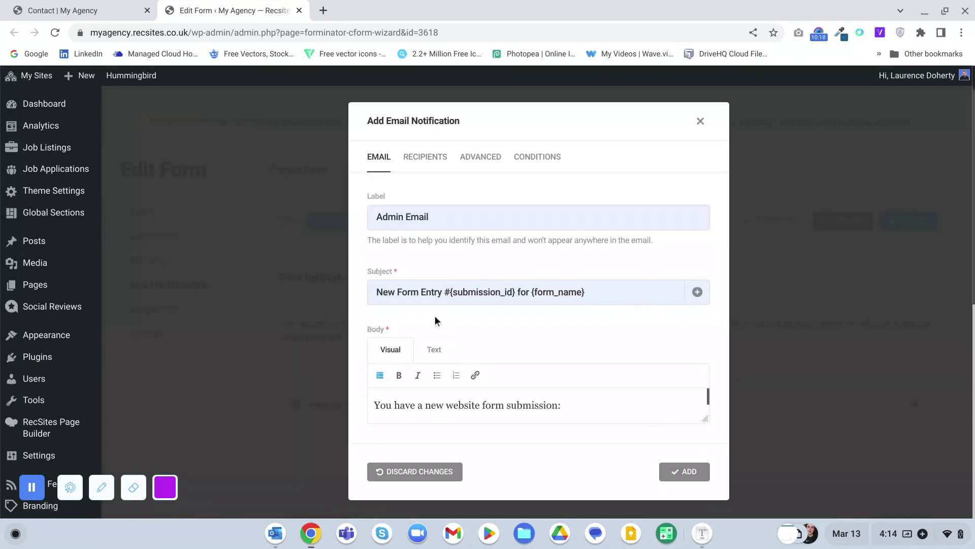
pyautogui.scroll(-2, 435, 315)
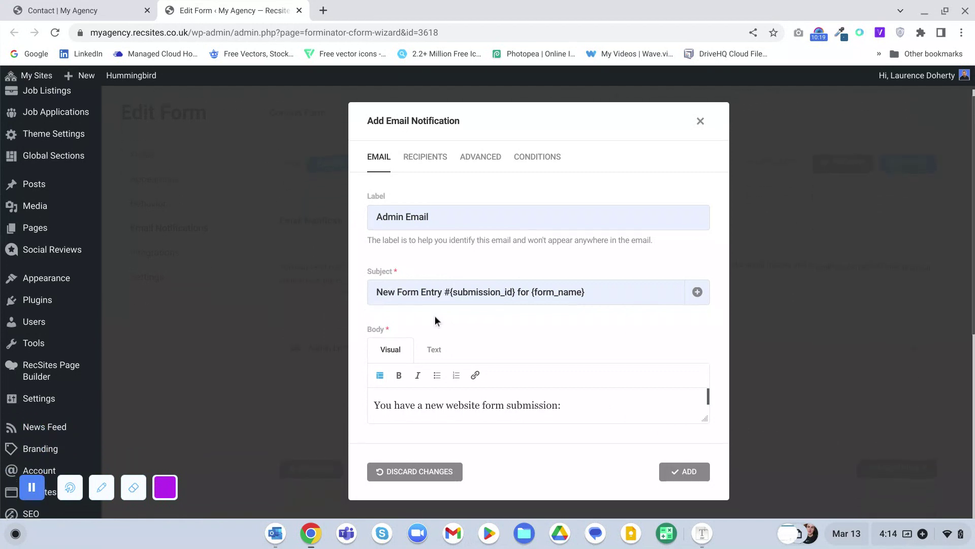
pyautogui.click(423, 159)
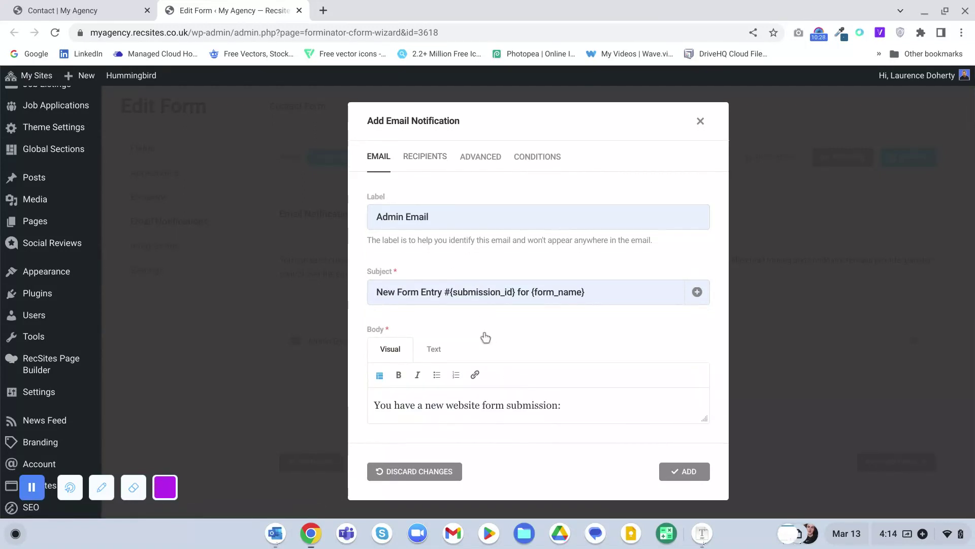
pyautogui.scroll(-2, 485, 338)
pyautogui.scroll(-1, 485, 338)
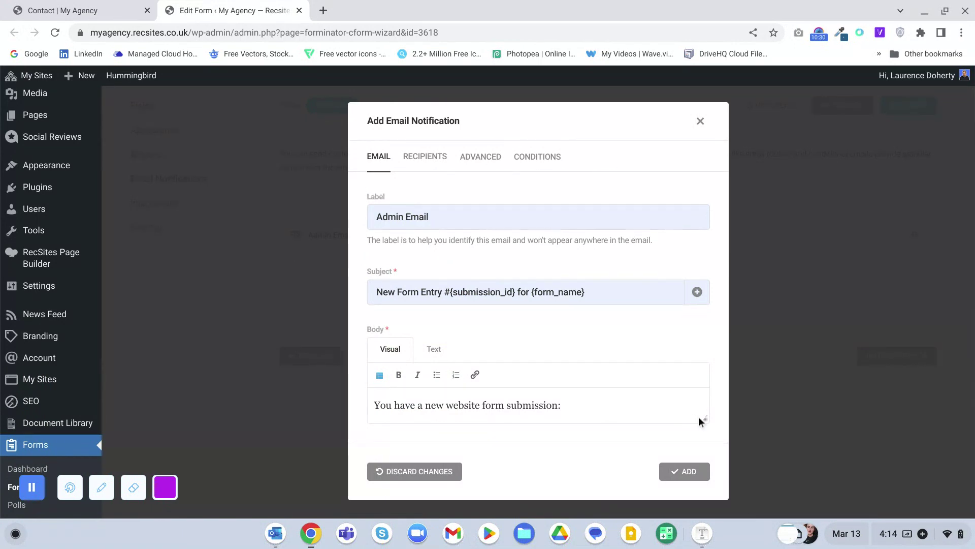
pyautogui.moveTo(706, 419); pyautogui.dragTo(706, 471)
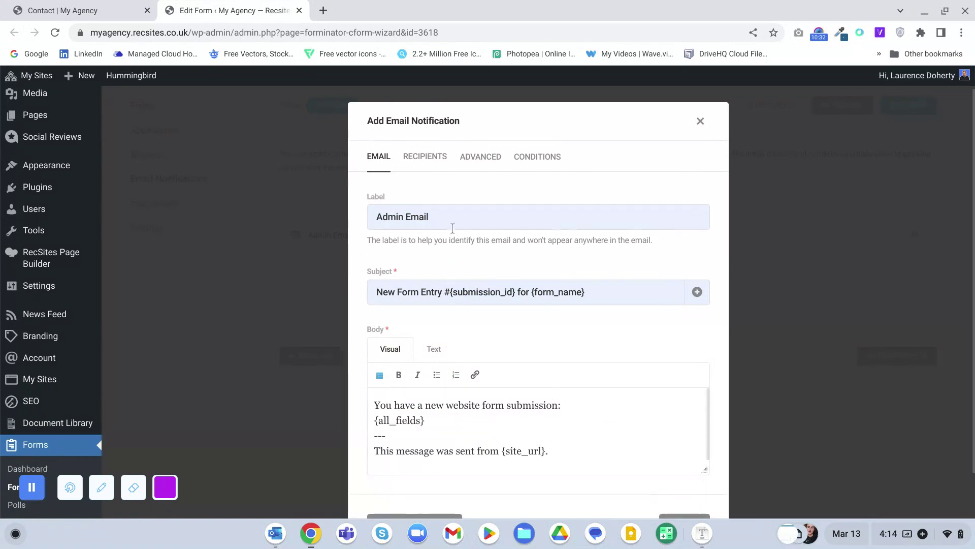
# - Switch the Admin Email recipients to Email Routing, then close the notification settings
pyautogui.click(425, 158)
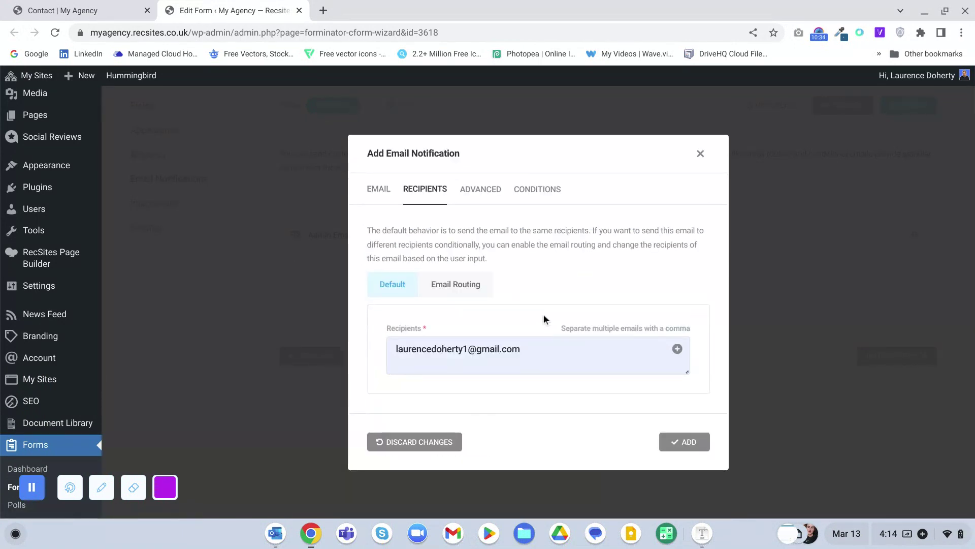
pyautogui.click(463, 294)
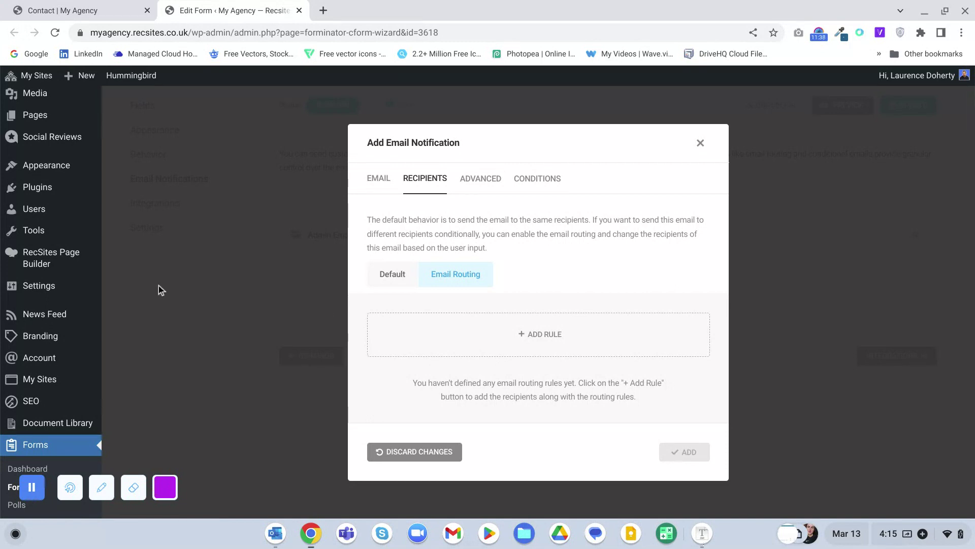
pyautogui.click(700, 143)
# - Go from the form's Integrations section to Forminator's site-wide Integrations page
pyautogui.click(157, 206)
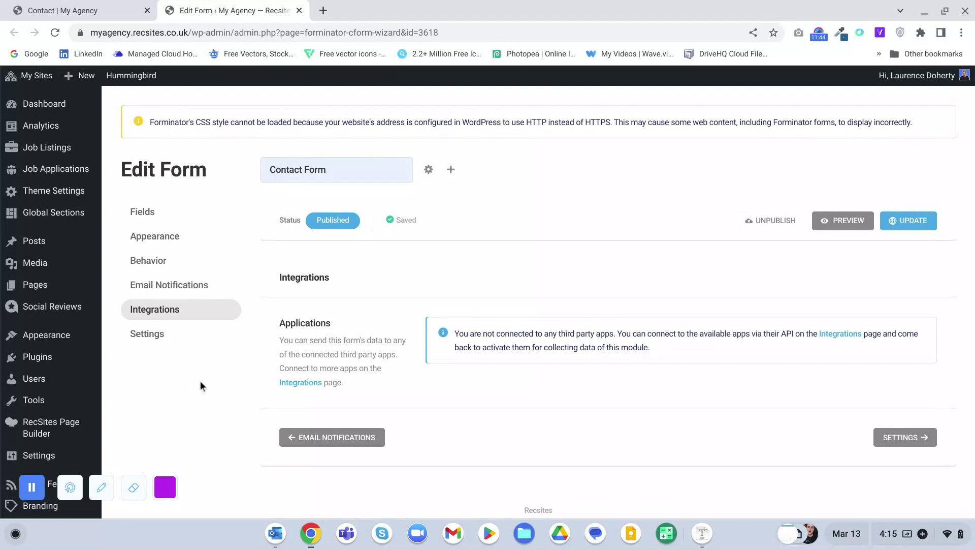
pyautogui.scroll(-8, 200, 386)
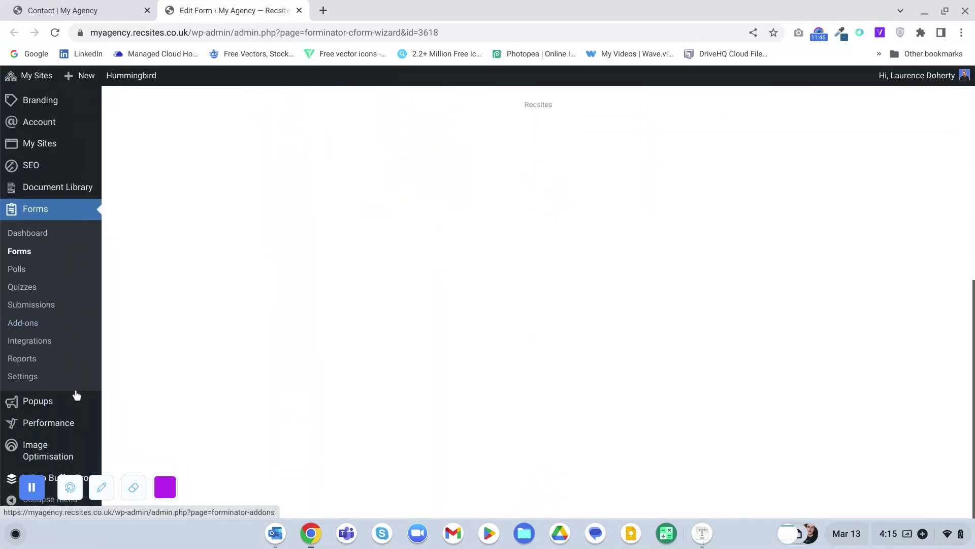
pyautogui.click(21, 345)
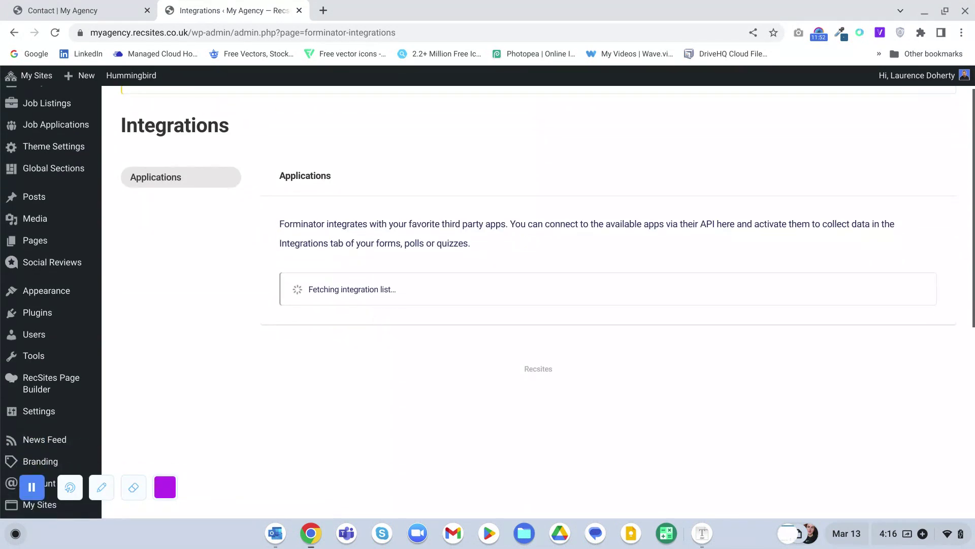
# - Browse the available apps such as Webhook, Mailchimp, Google Sheets, Slack and HubSpot
pyautogui.scroll(-4, 354, 315)
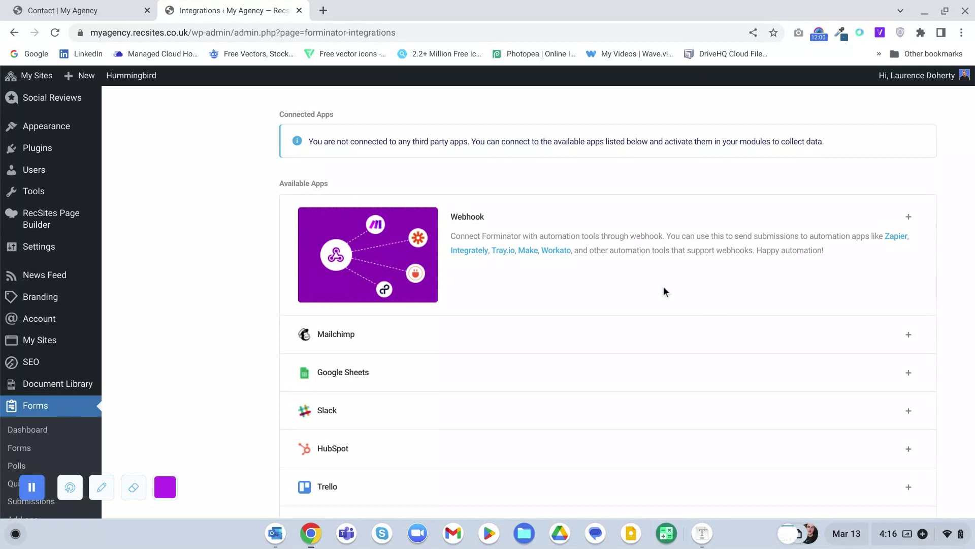
pyautogui.scroll(-2, 664, 291)
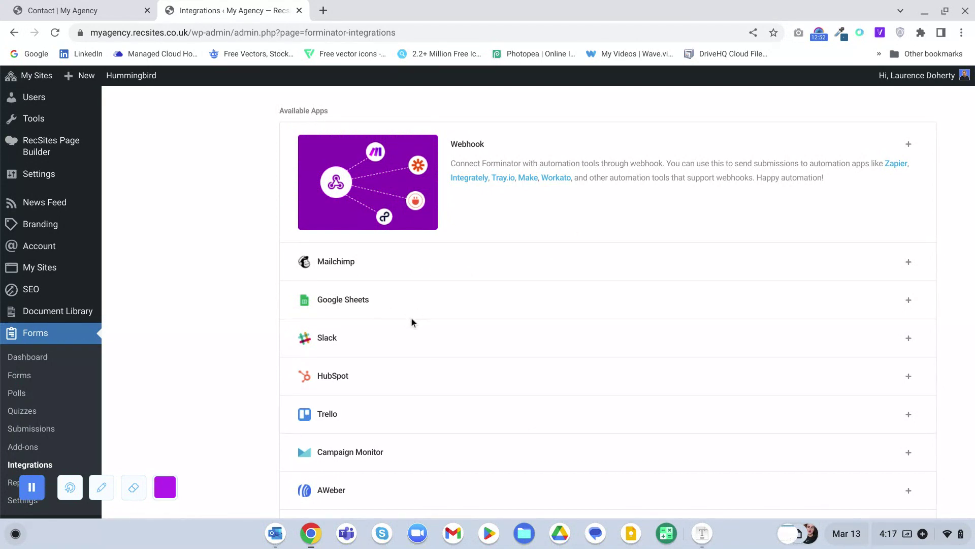
pyautogui.scroll(-2, 366, 337)
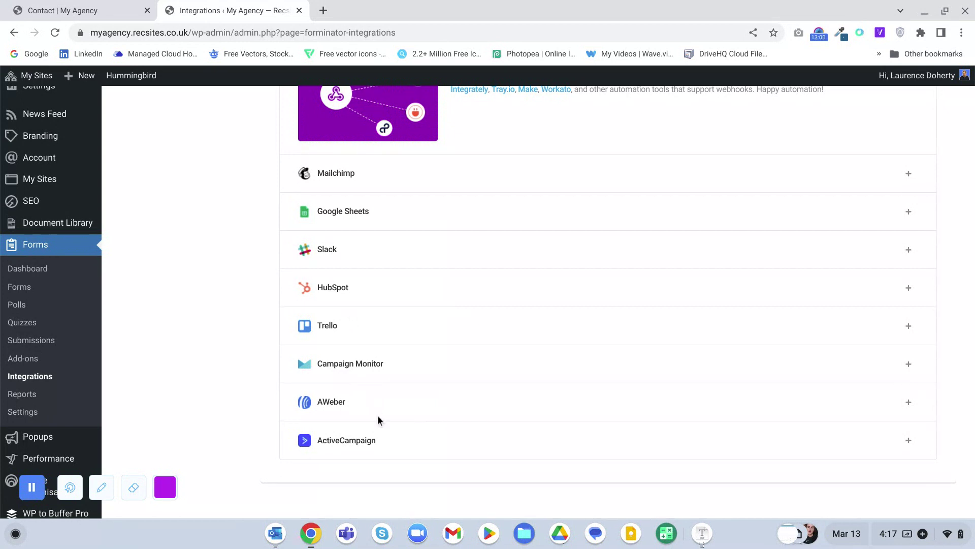
pyautogui.scroll(-1, 377, 416)
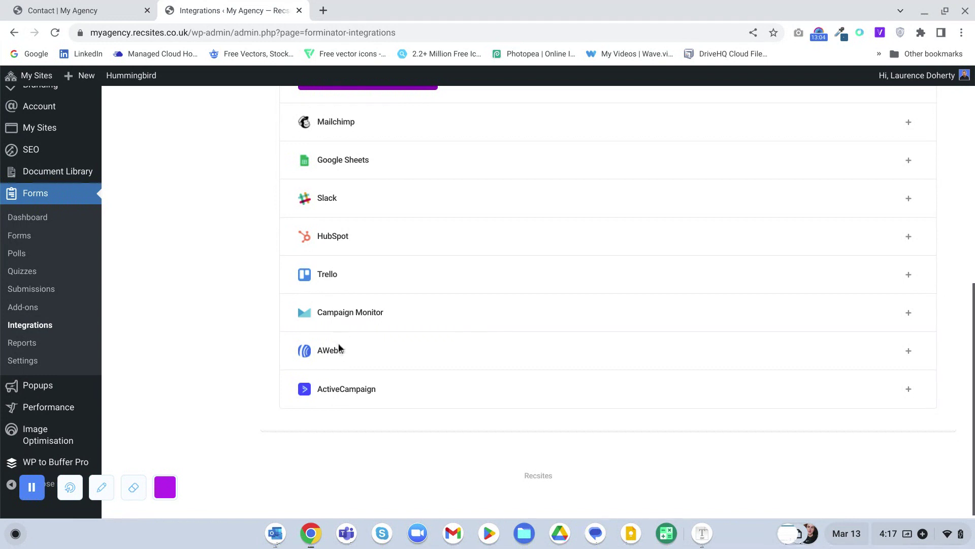
pyautogui.scroll(2, 350, 274)
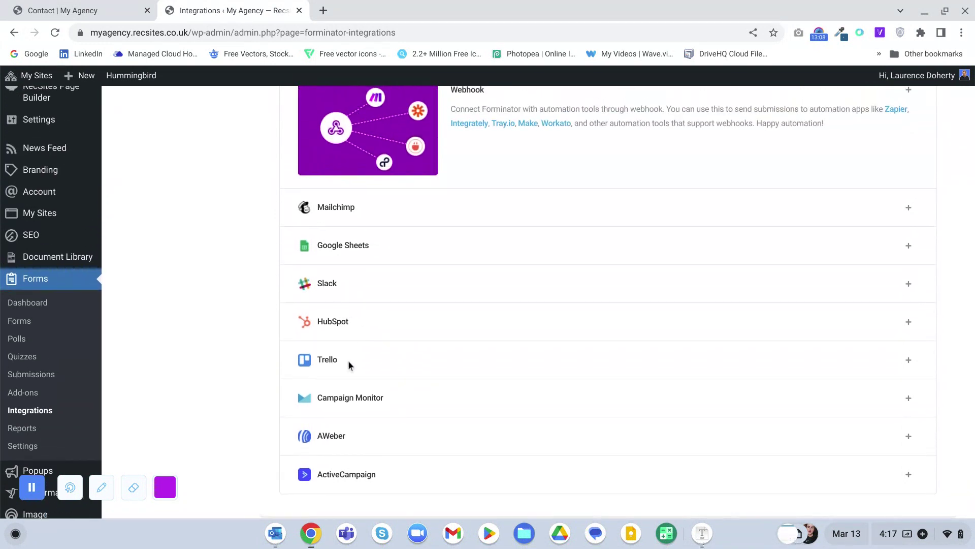
pyautogui.scroll(5, 488, 302)
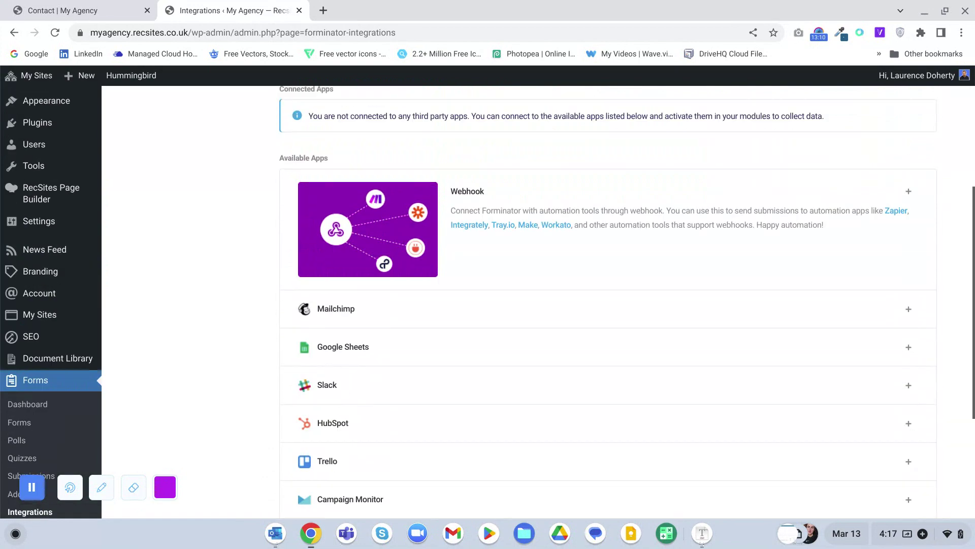
pyautogui.scroll(-3, 209, 223)
pyautogui.scroll(5, 209, 224)
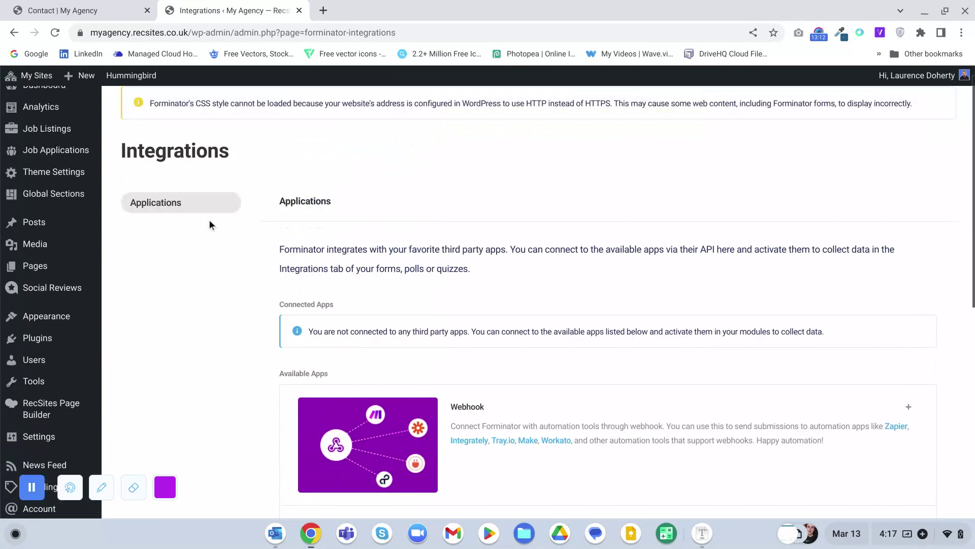
pyautogui.scroll(-5, 397, 284)
pyautogui.scroll(-3, 398, 282)
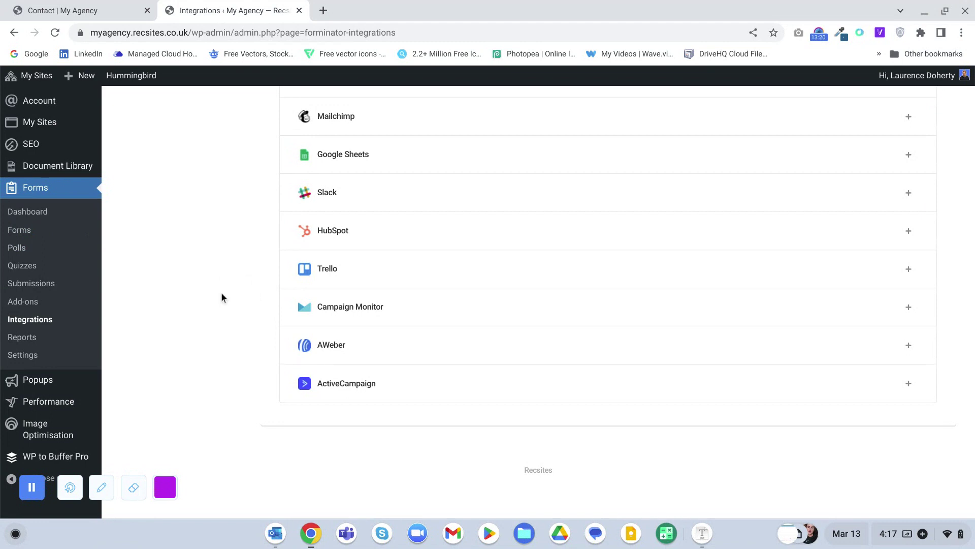
pyautogui.click(37, 338)
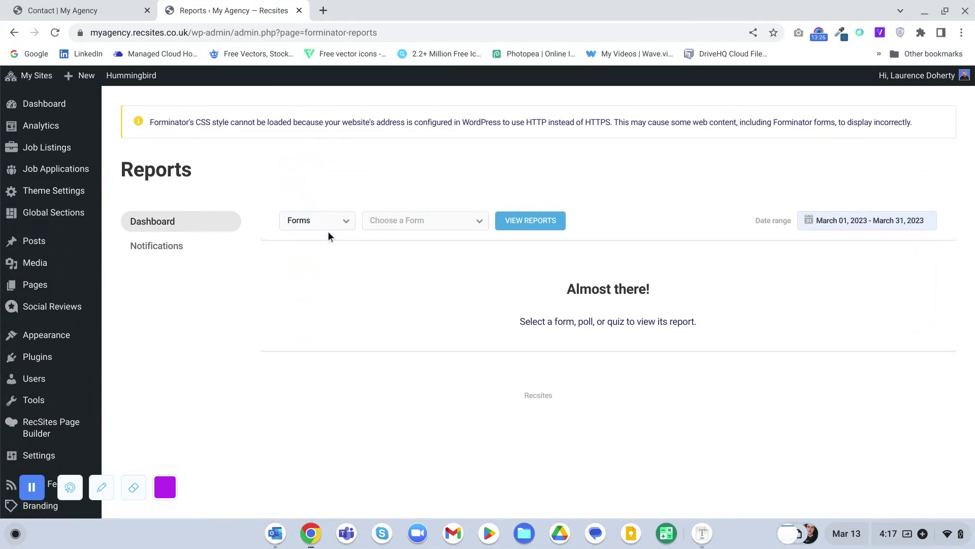
pyautogui.click(420, 223)
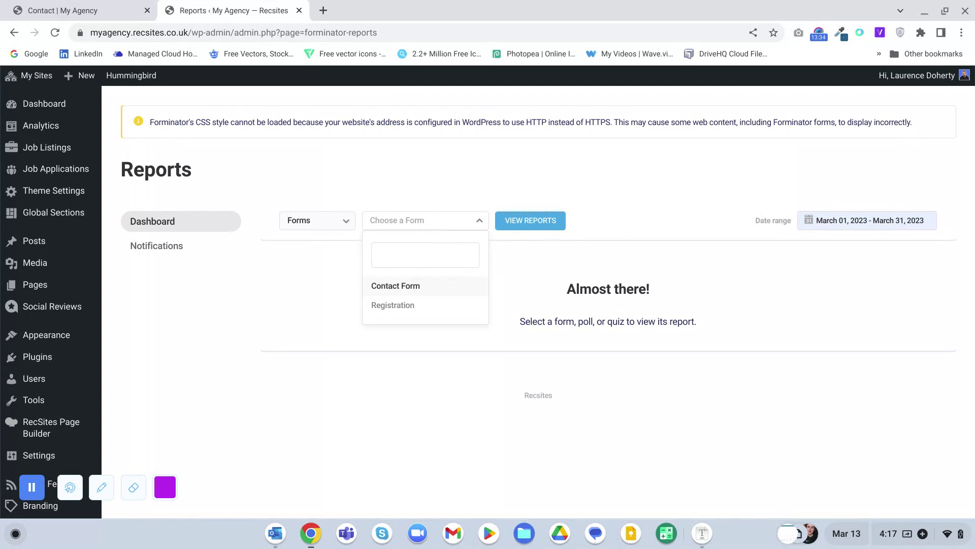
pyautogui.scroll(-5, 249, 320)
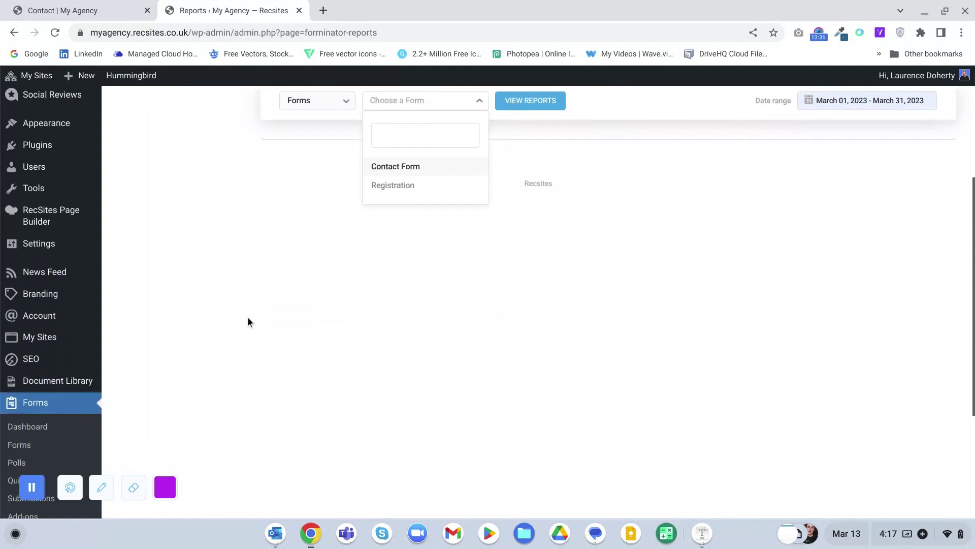
pyautogui.scroll(-1, 76, 386)
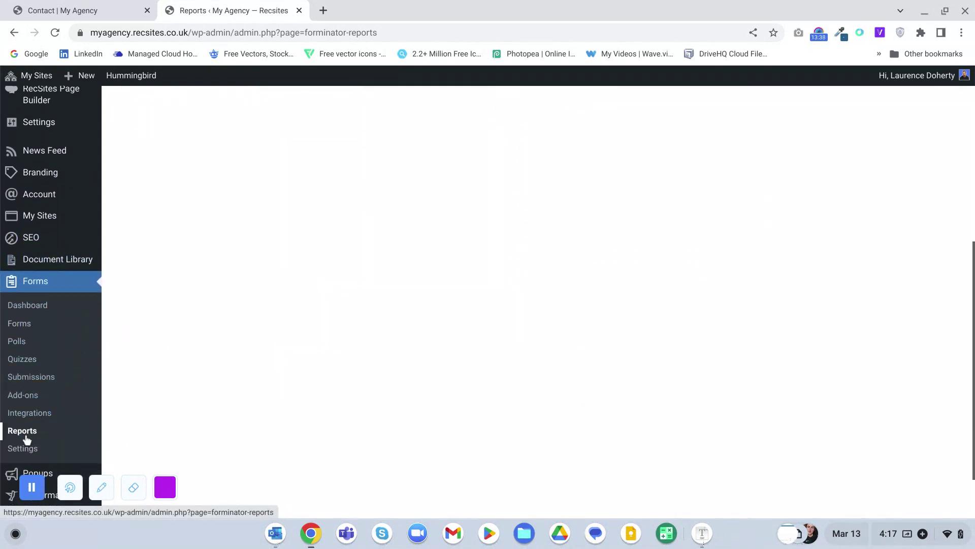
# - Check the empty Forminator Submissions page, then bring up the Forms list with both forms published
pyautogui.click(20, 376)
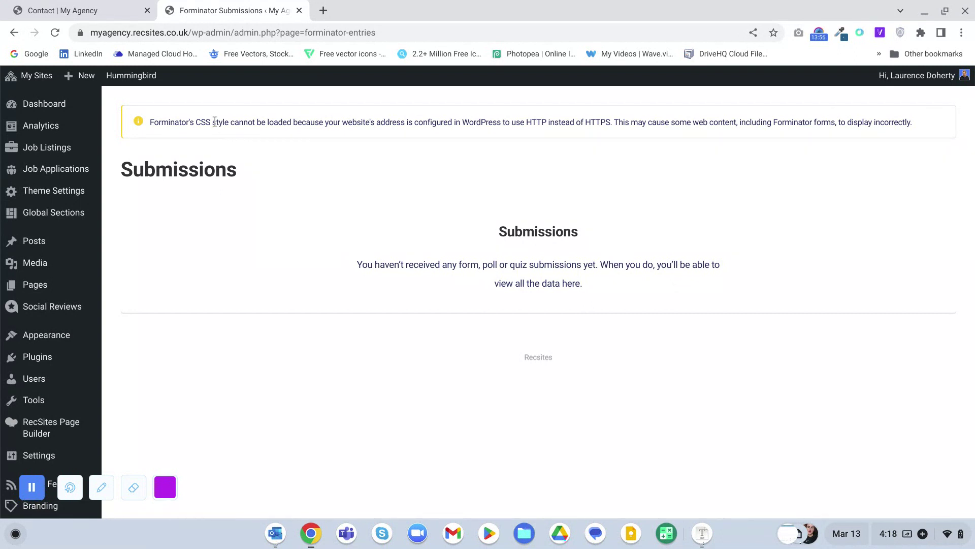
pyautogui.moveTo(82, 80)
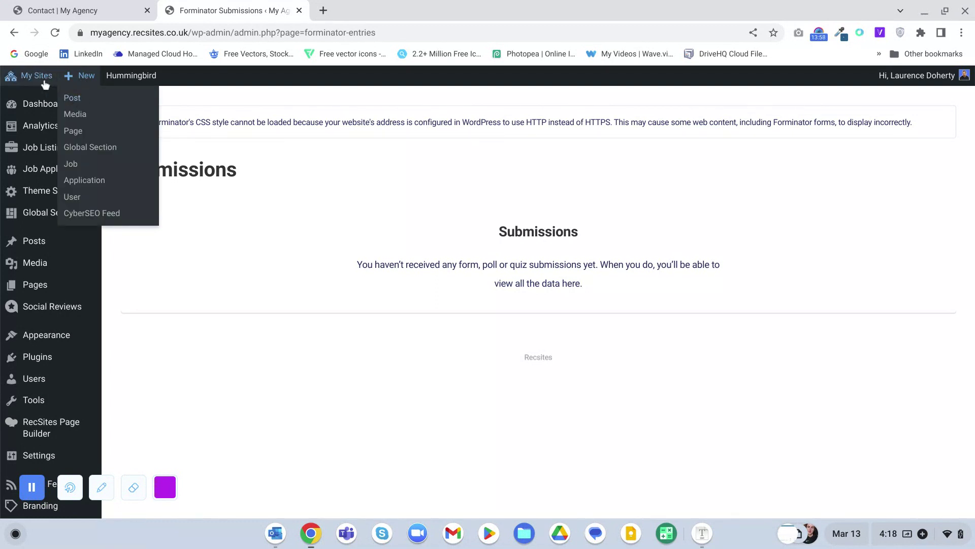
pyautogui.moveTo(47, 101)
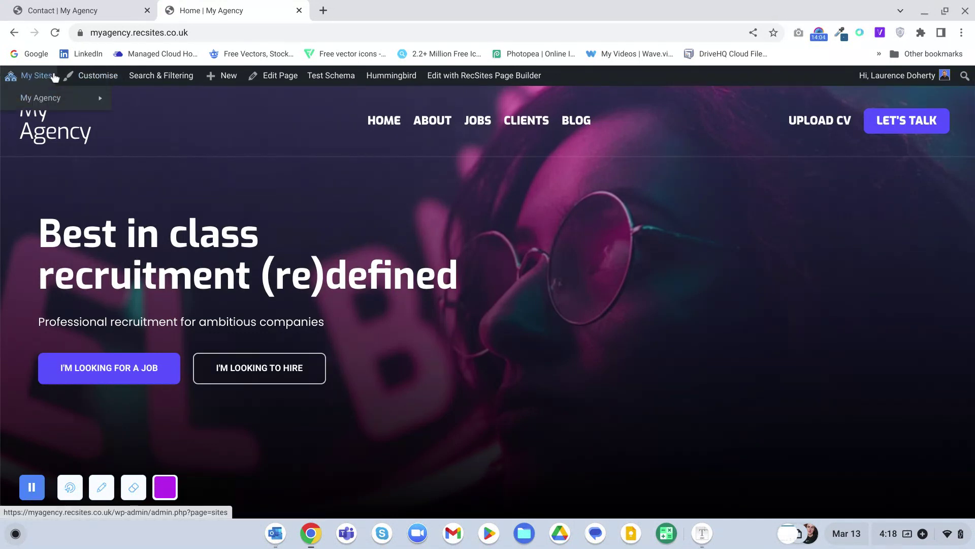
pyautogui.click(14, 33)
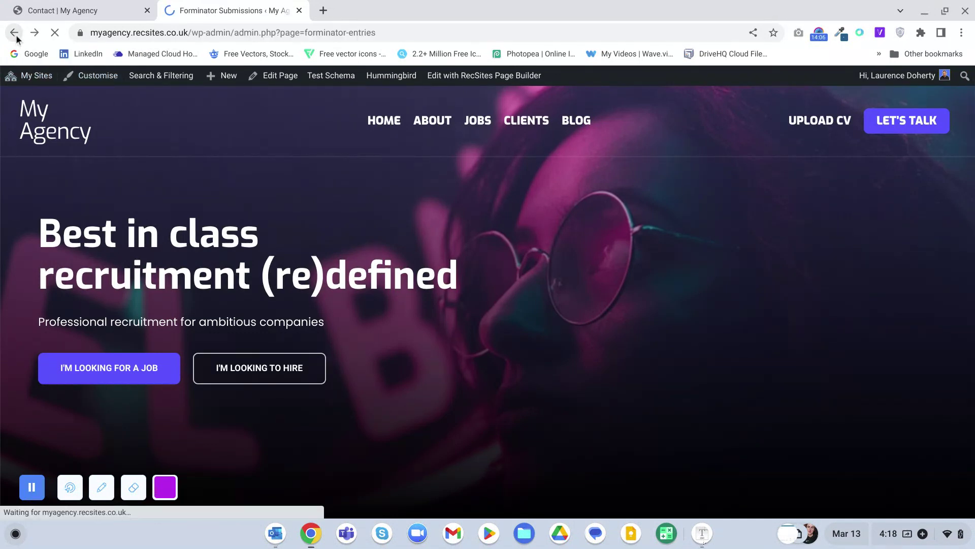
pyautogui.scroll(-8, 79, 218)
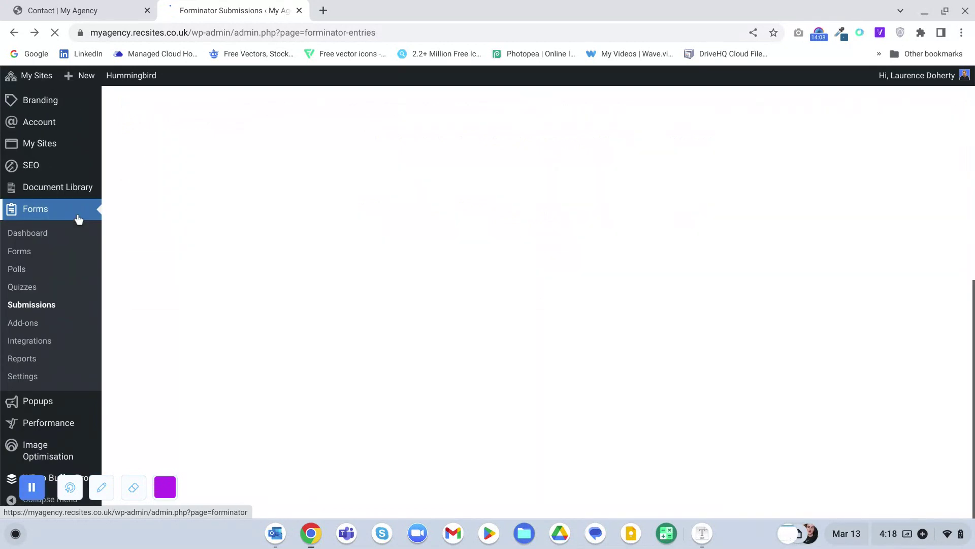
pyautogui.click(20, 252)
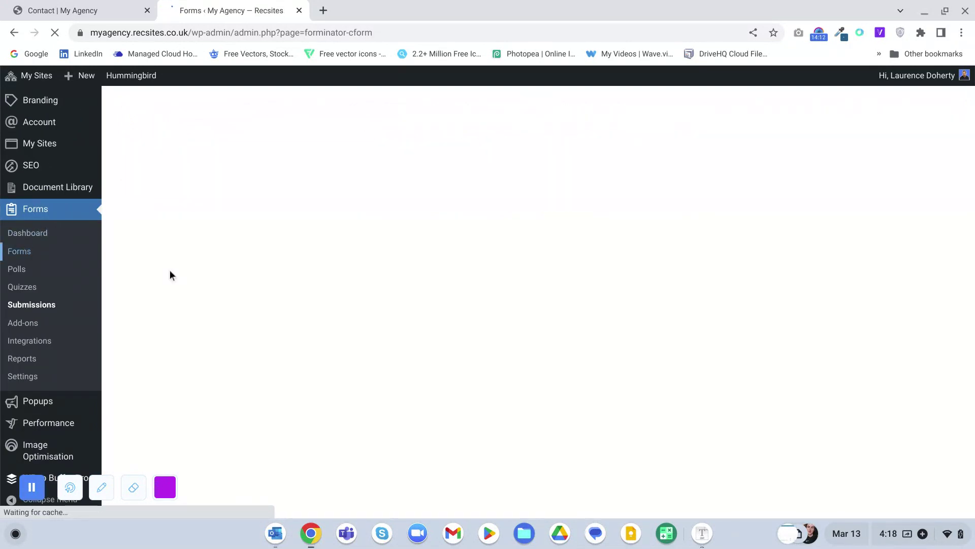
pyautogui.scroll(-4, 535, 284)
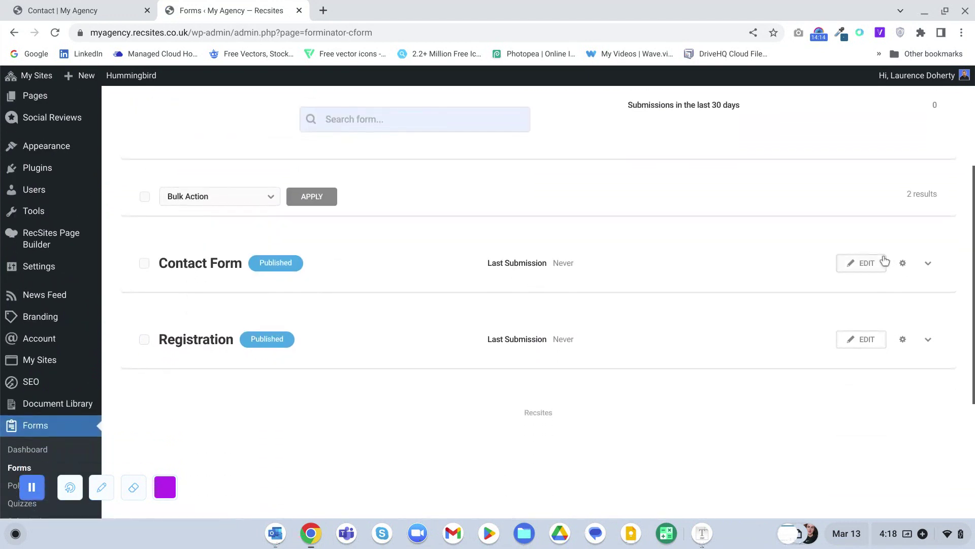
# - Edit the Contact Form and switch its Appearance Colors to Custom
pyautogui.click(863, 265)
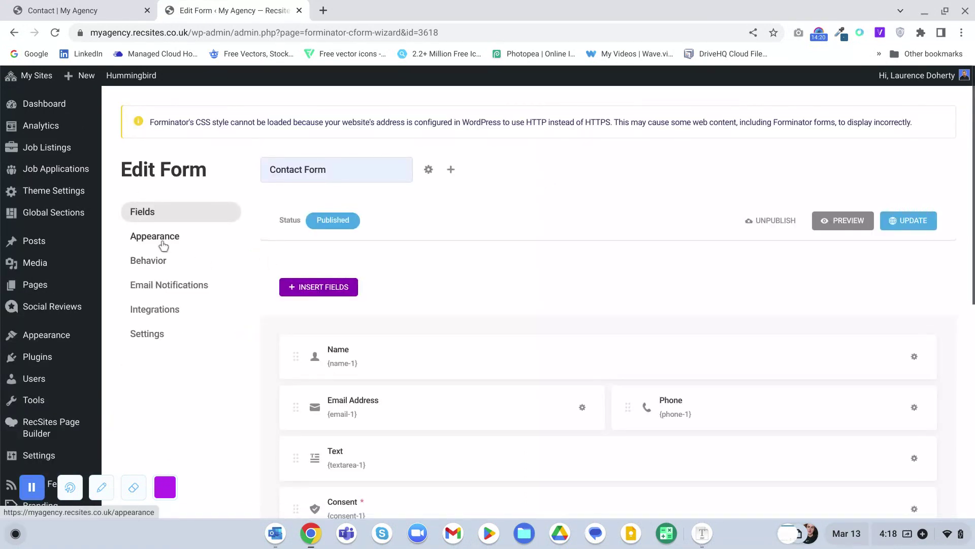
pyautogui.click(163, 245)
pyautogui.scroll(-6, 407, 254)
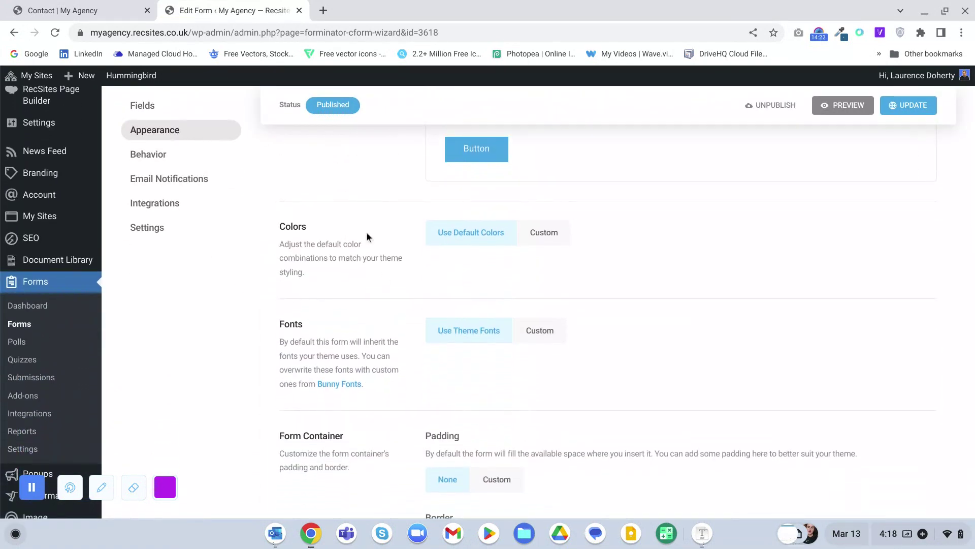
pyautogui.click(558, 233)
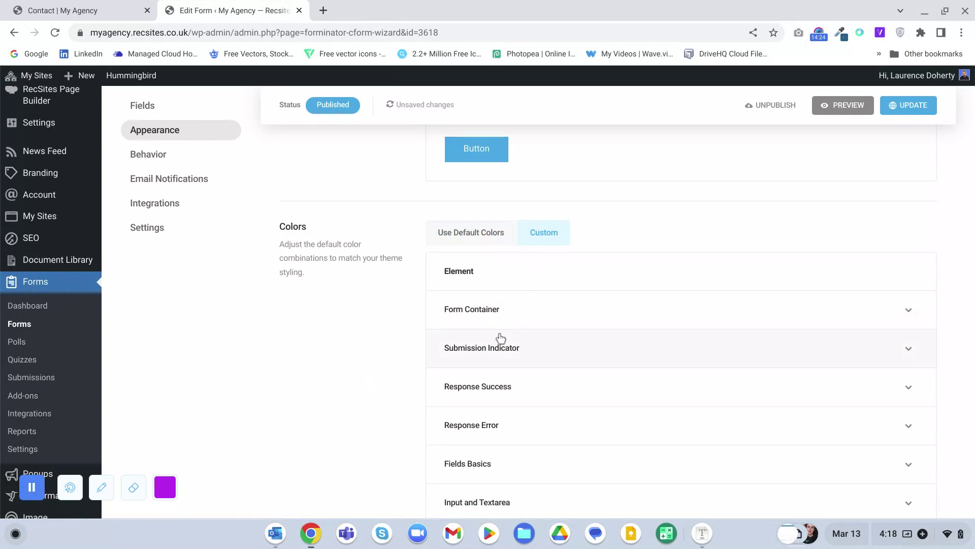
# - Review the Submit Button's default, hover and focus colour settings
pyautogui.scroll(-5, 500, 338)
pyautogui.click(492, 304)
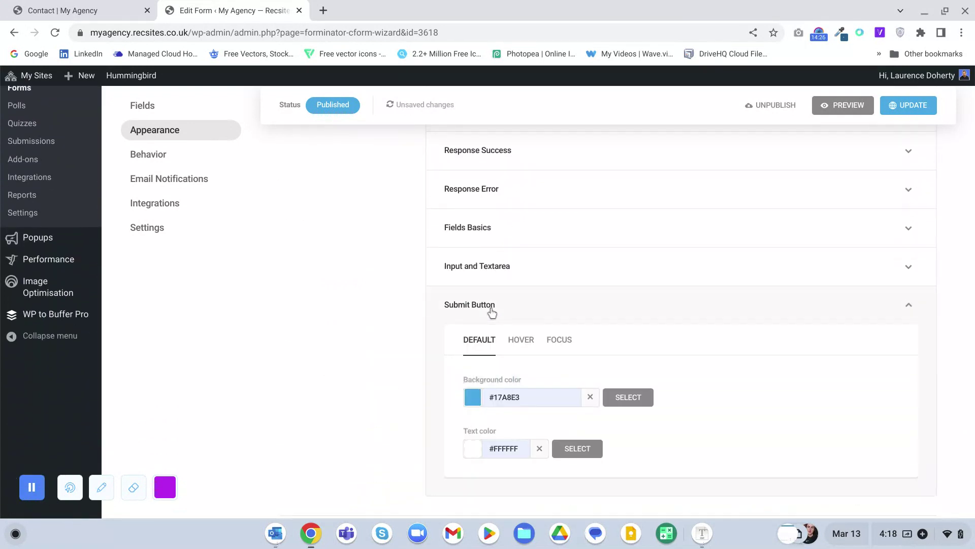
pyautogui.scroll(-4, 515, 188)
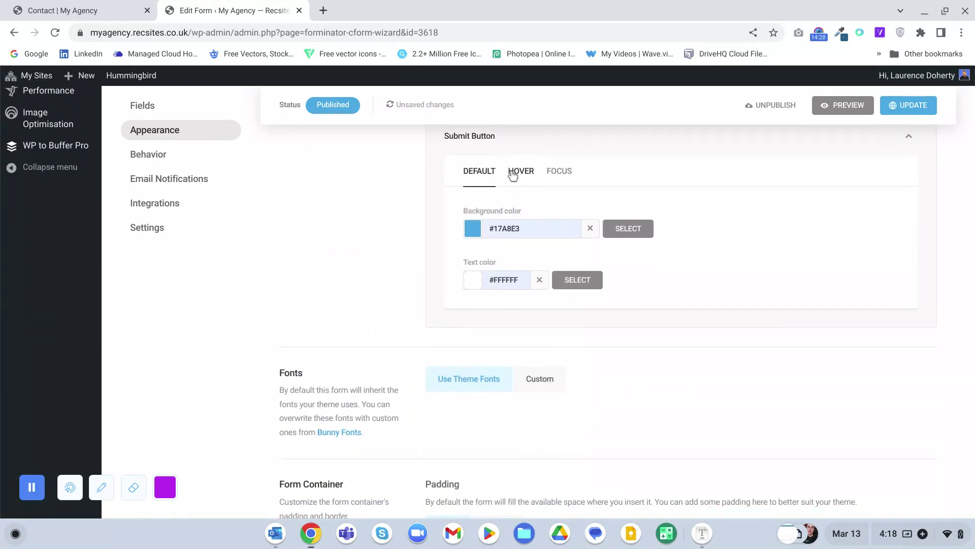
pyautogui.click(520, 172)
pyautogui.click(554, 175)
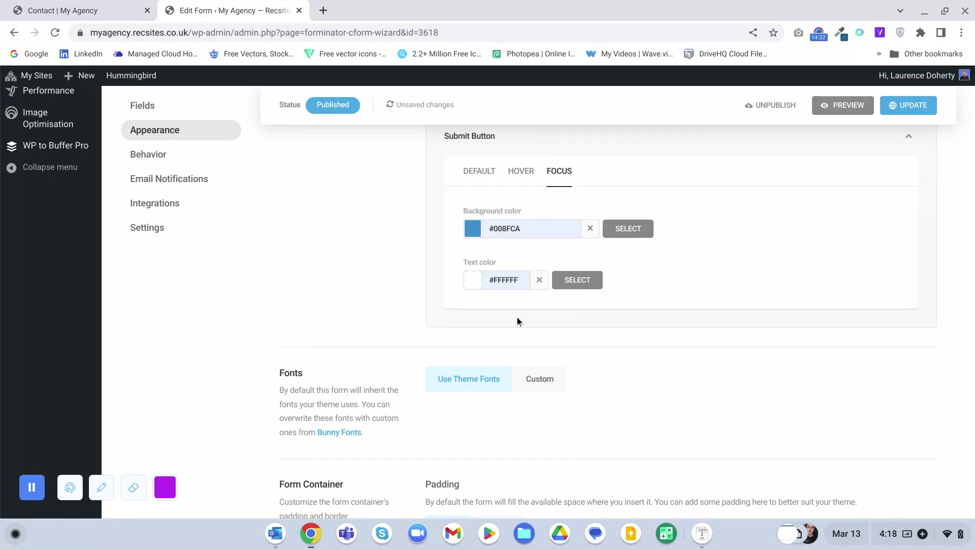
pyautogui.scroll(-3, 429, 286)
# - Set Fonts to Custom and toggle Custom CSS on and back off
pyautogui.click(534, 251)
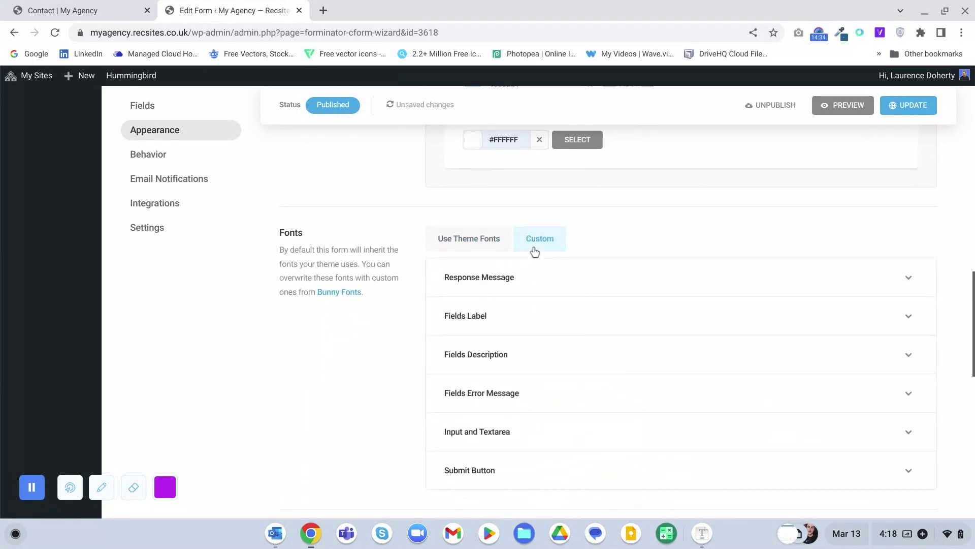
pyautogui.scroll(-8, 370, 283)
pyautogui.scroll(2, 412, 243)
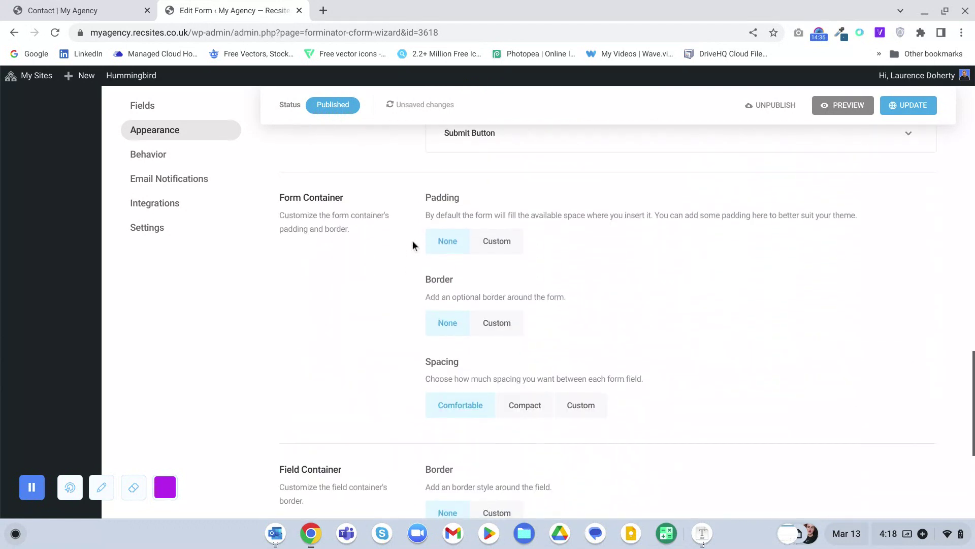
pyautogui.scroll(-3, 496, 247)
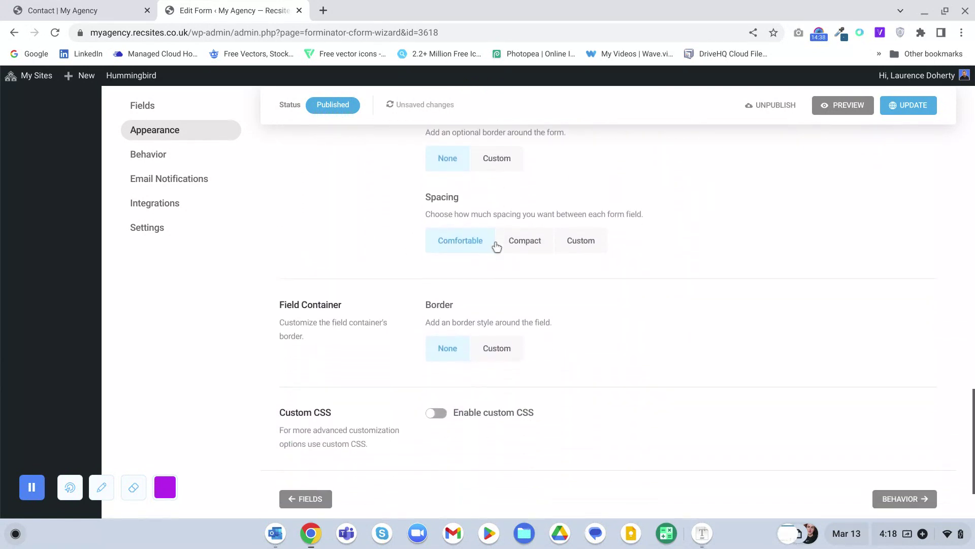
pyautogui.scroll(-2, 496, 247)
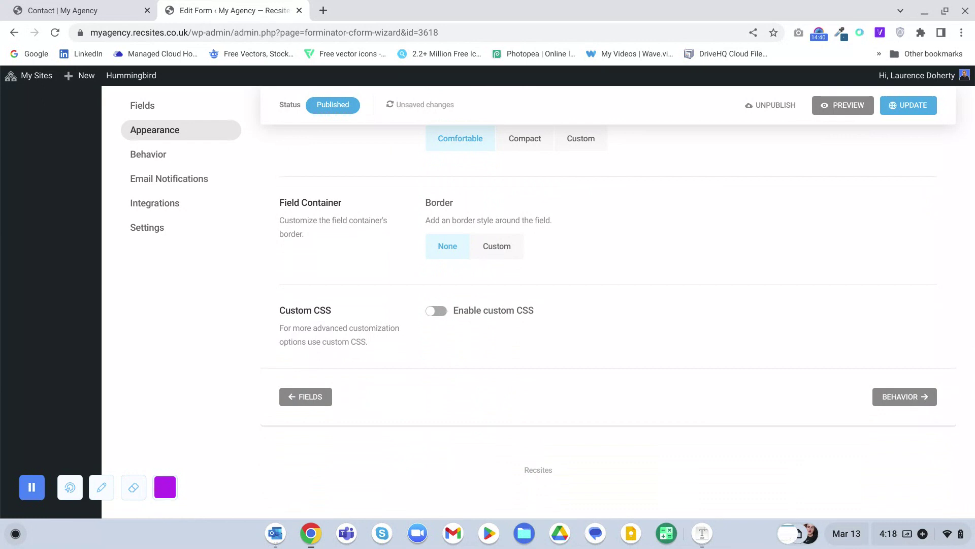
pyautogui.click(432, 312)
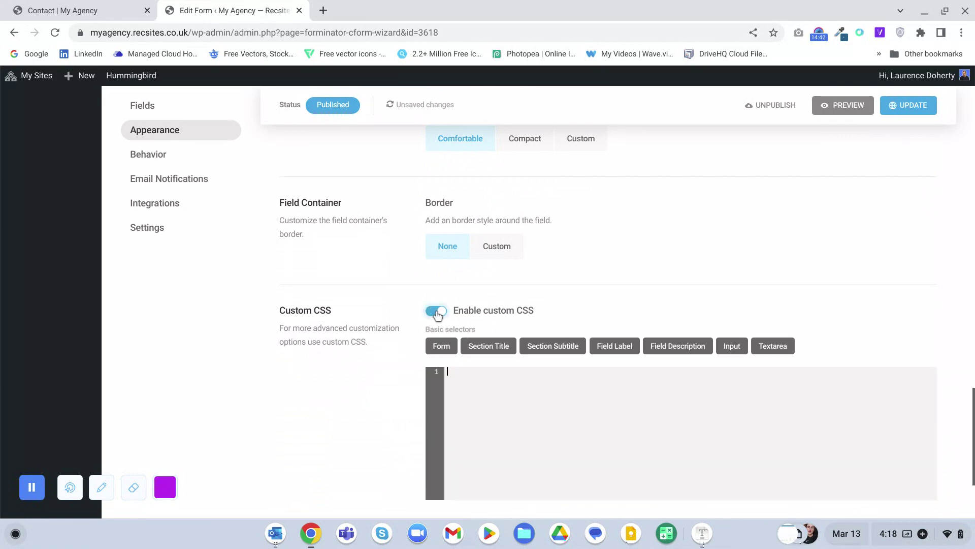
pyautogui.click(433, 311)
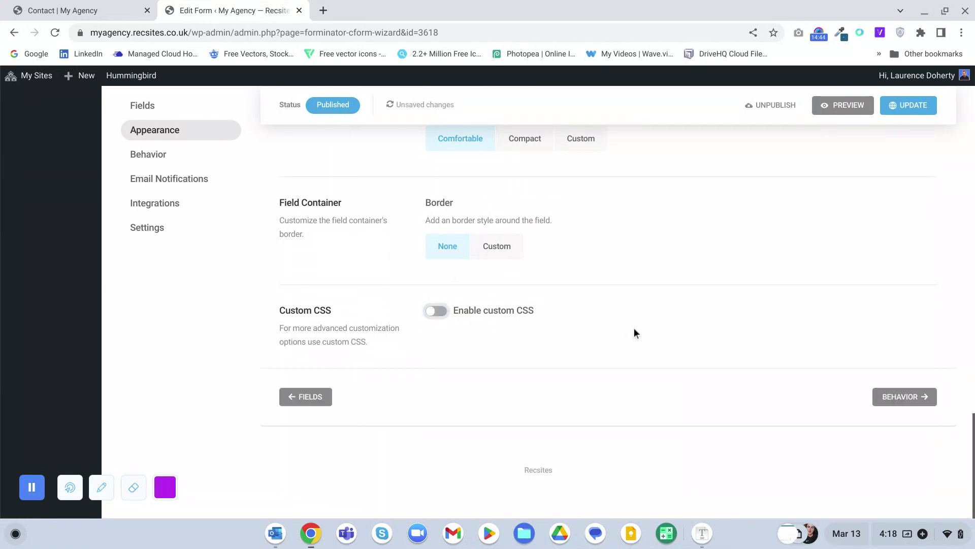
pyautogui.scroll(15, 634, 333)
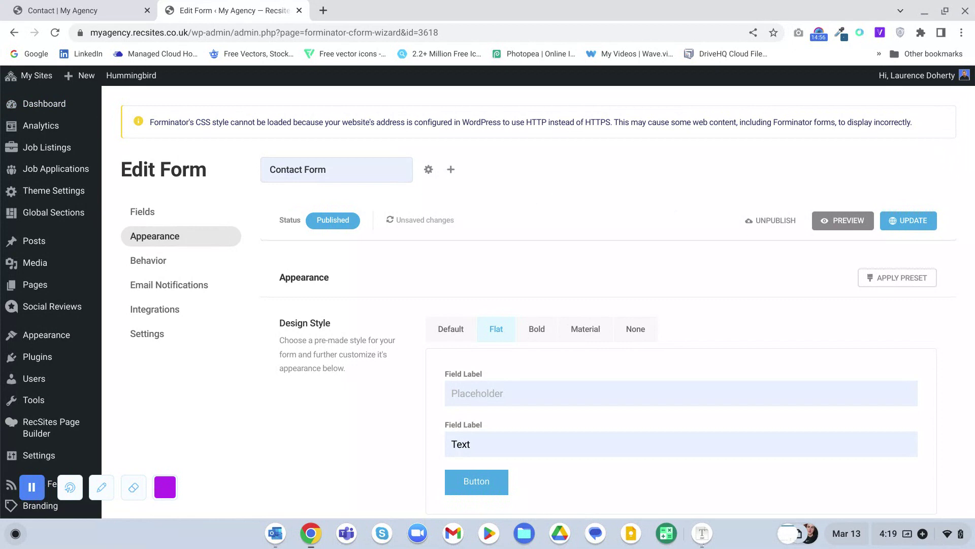
# - Leave the form editor for the live My Agency Contact page and launch RecSites Page Builder on it
pyautogui.moveTo(35, 73)
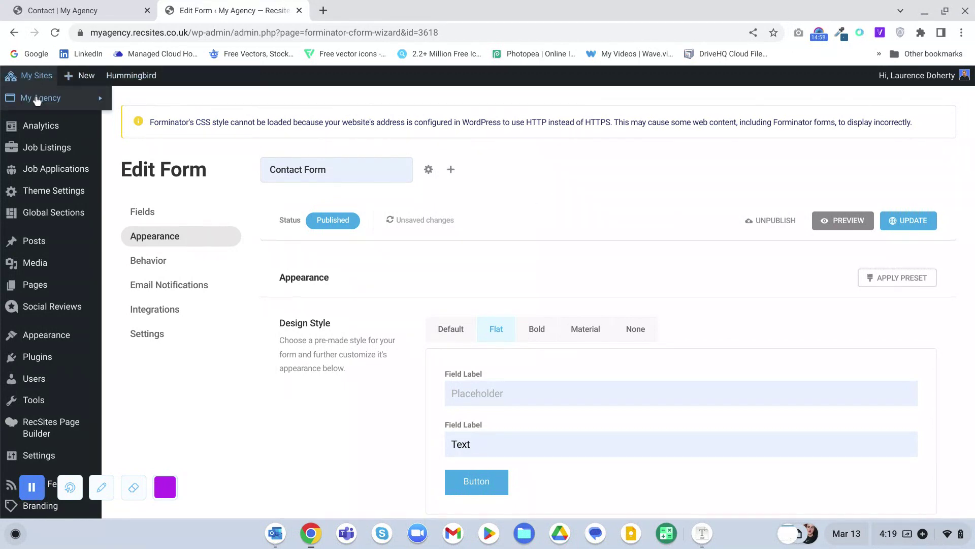
pyautogui.click(138, 132)
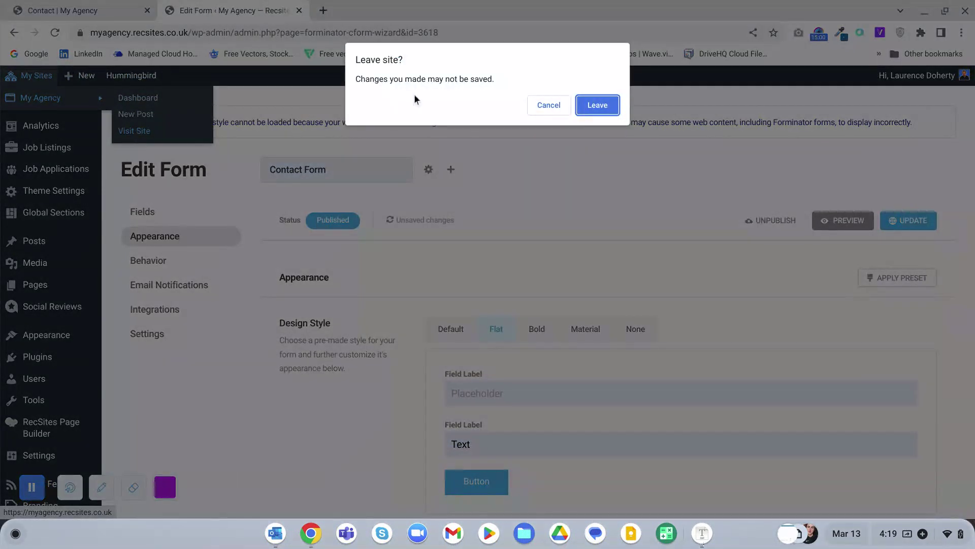
pyautogui.click(582, 107)
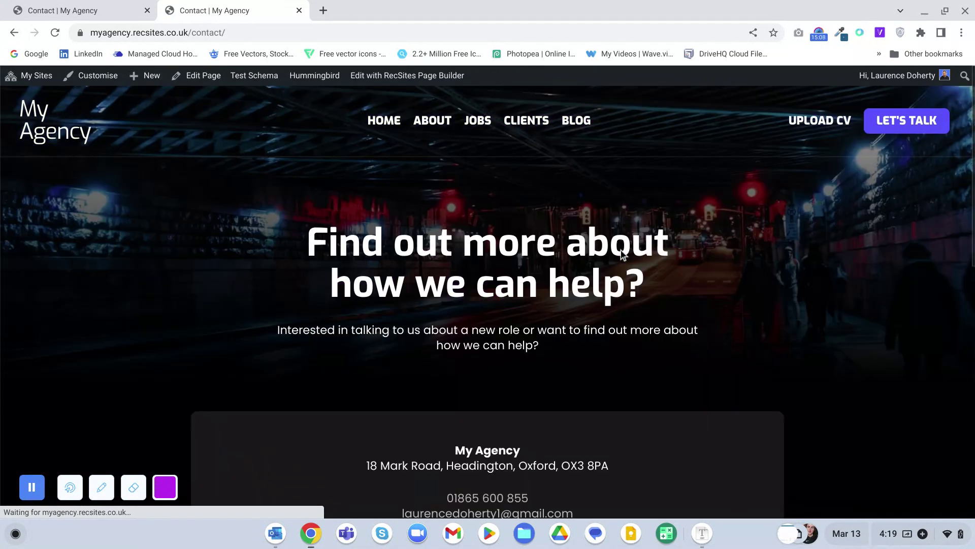
pyautogui.scroll(-3, 621, 251)
pyautogui.scroll(-2, 623, 254)
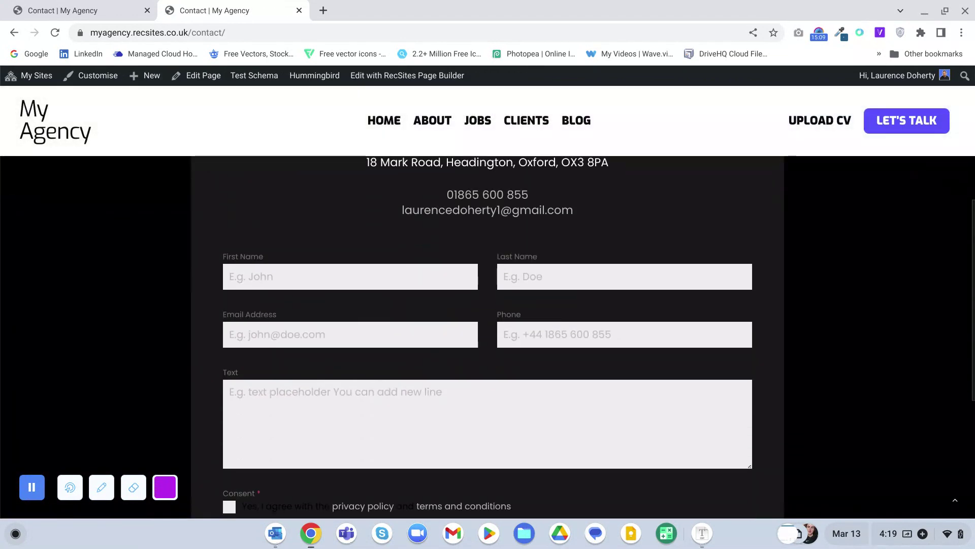
pyautogui.click(392, 80)
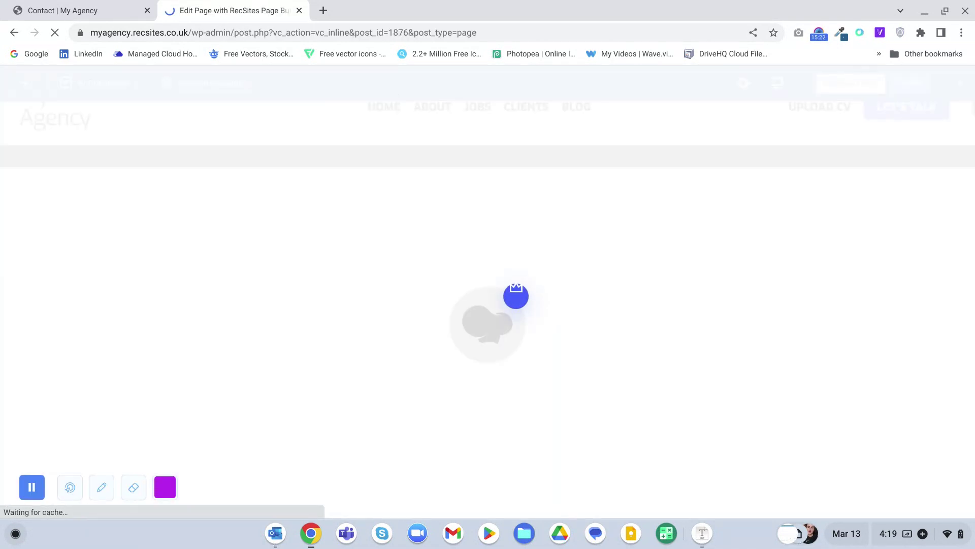
# - Add an empty row beneath the embedded contact form
pyautogui.scroll(-5, 487, 305)
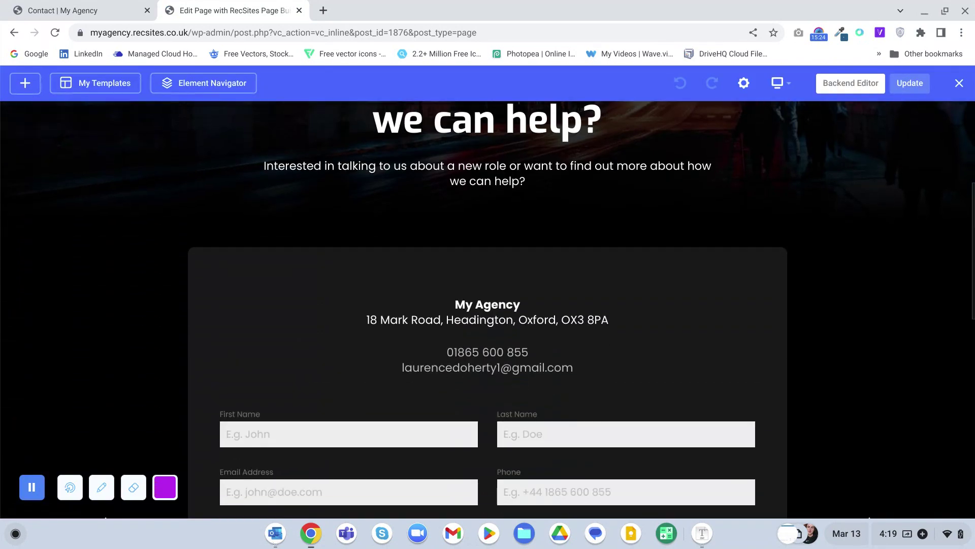
pyautogui.scroll(-5, 527, 357)
pyautogui.scroll(-4, 527, 358)
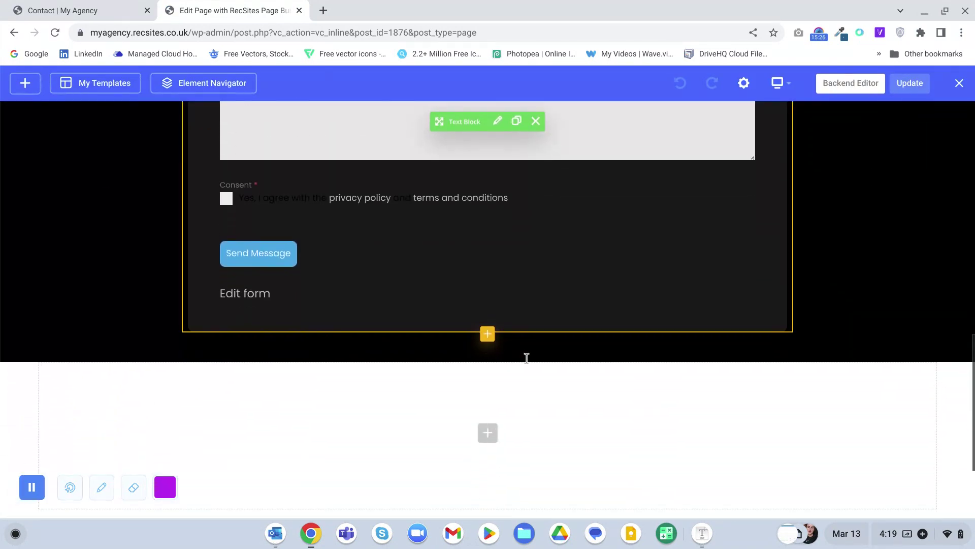
pyautogui.click(487, 329)
pyautogui.click(153, 274)
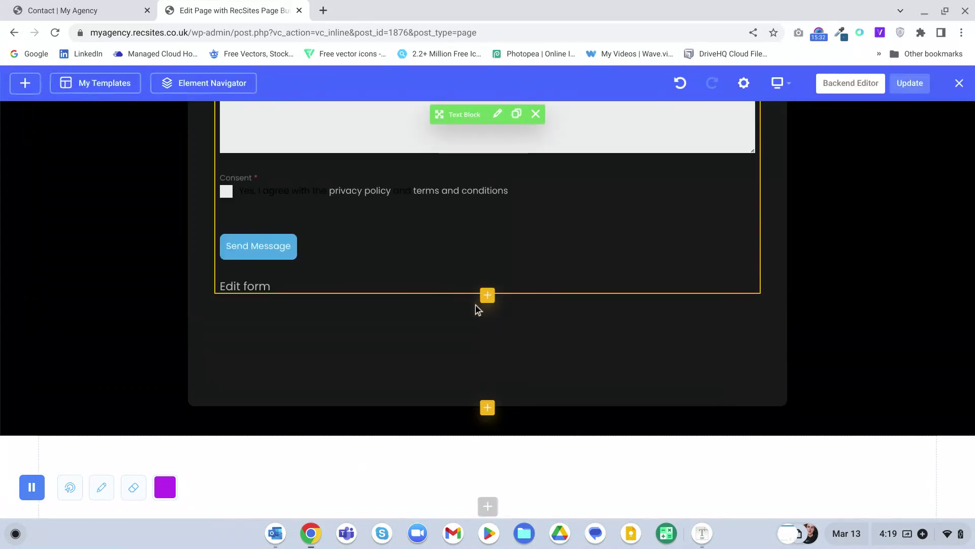
# - Drag the Text Block and the form's Inner Column into the row below the address details
pyautogui.scroll(8, 485, 335)
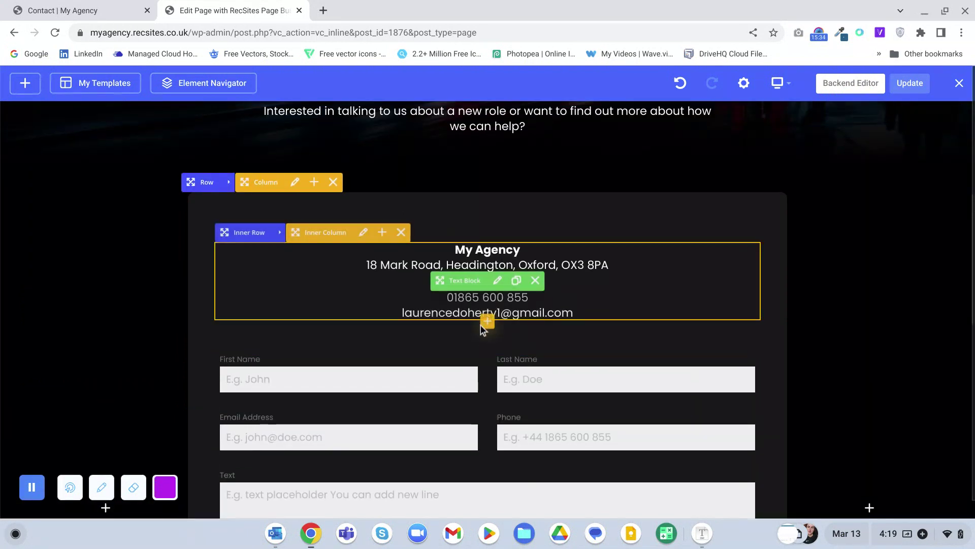
pyautogui.scroll(-3, 487, 416)
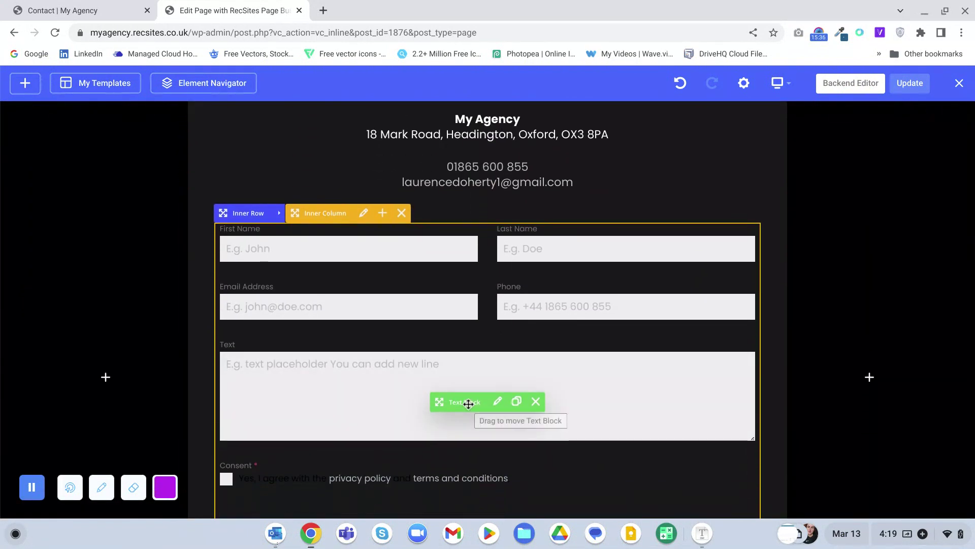
pyautogui.moveTo(468, 403); pyautogui.dragTo(495, 154)
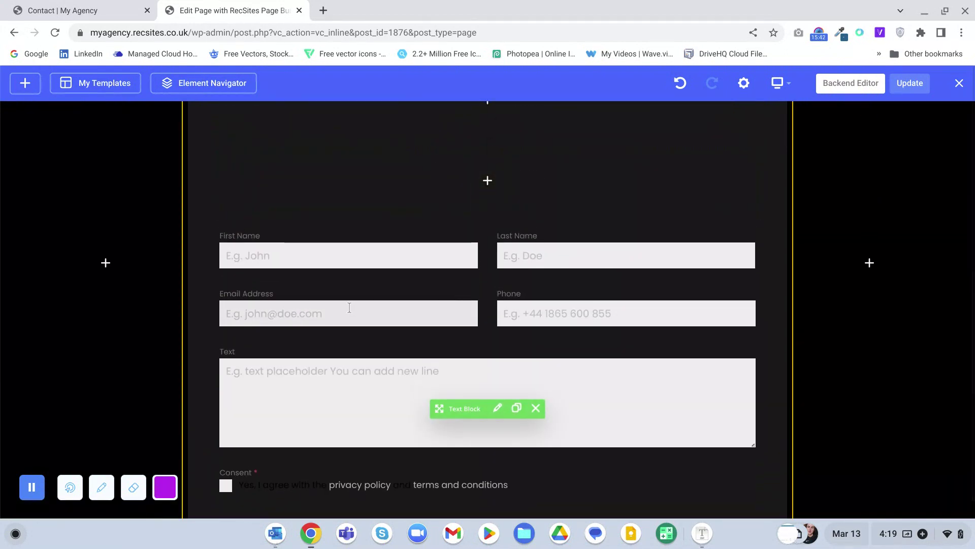
pyautogui.scroll(3, 350, 308)
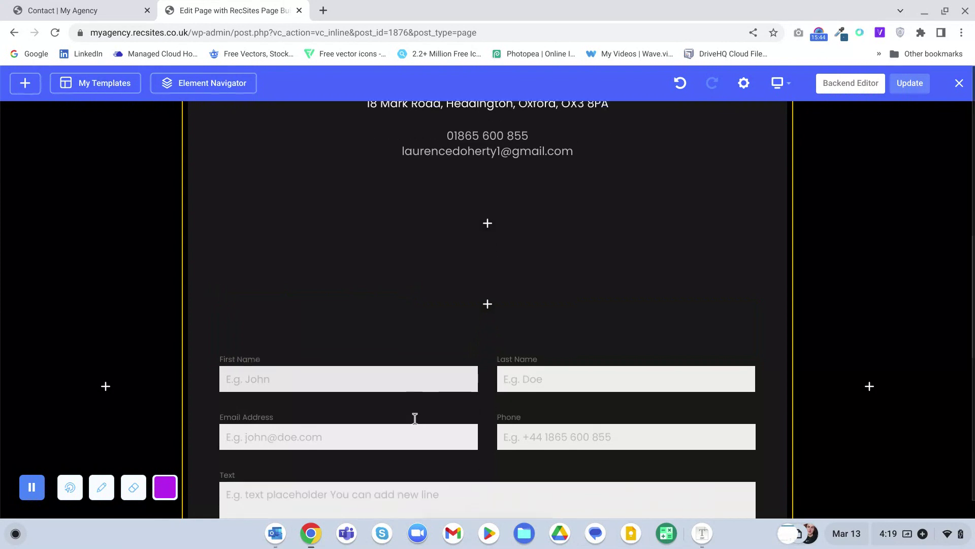
pyautogui.scroll(-1, 415, 417)
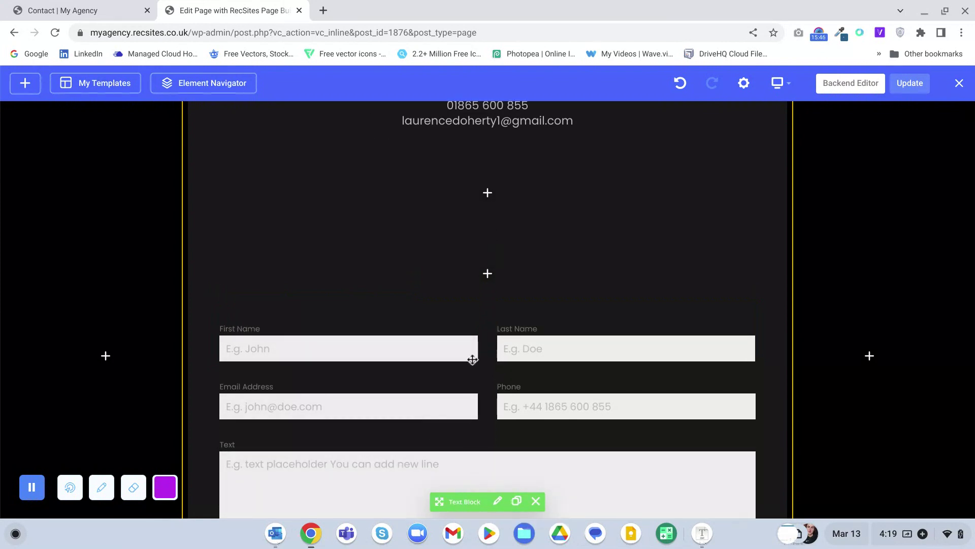
pyautogui.moveTo(472, 360); pyautogui.dragTo(480, 244)
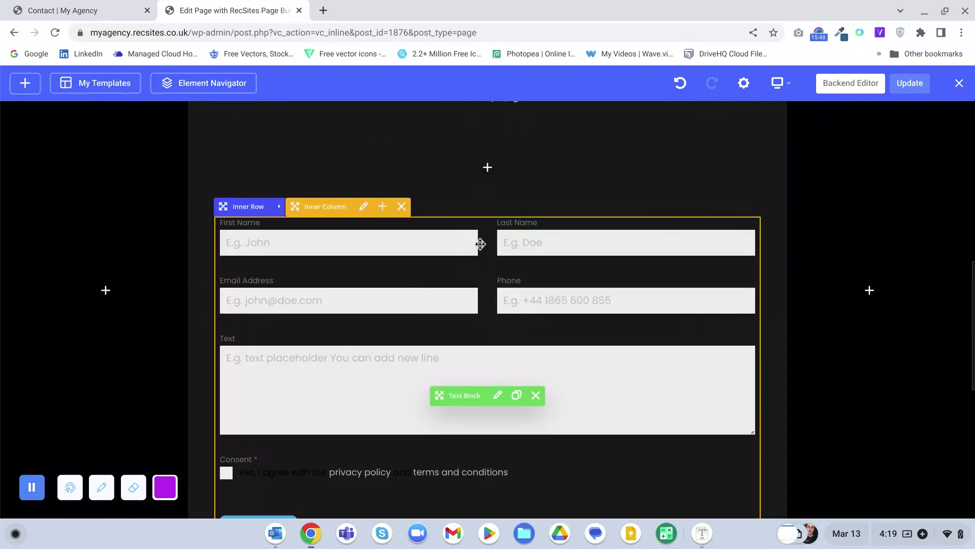
pyautogui.scroll(5, 330, 266)
pyautogui.scroll(-2, 330, 266)
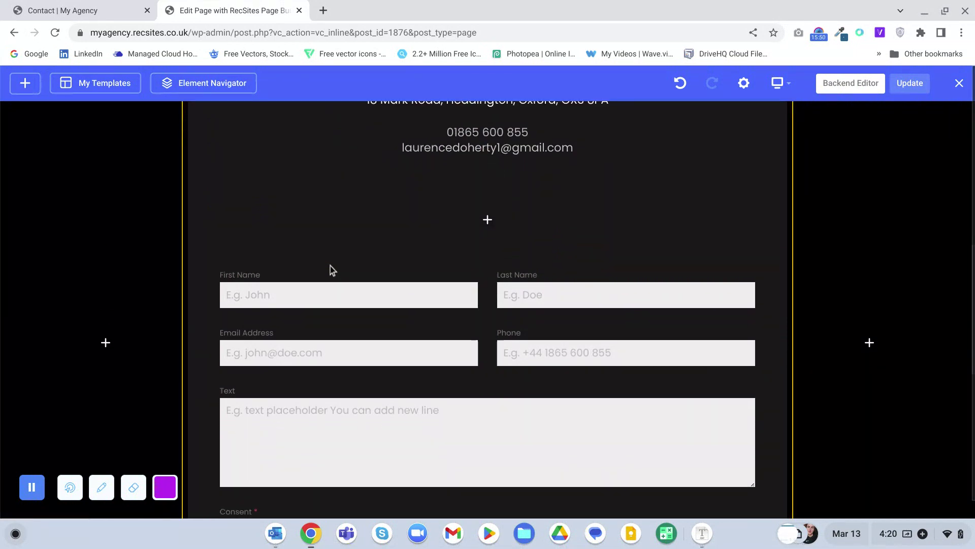
# - Set the Inner Column's Background Color to #000000 and save the settings
pyautogui.click(362, 259)
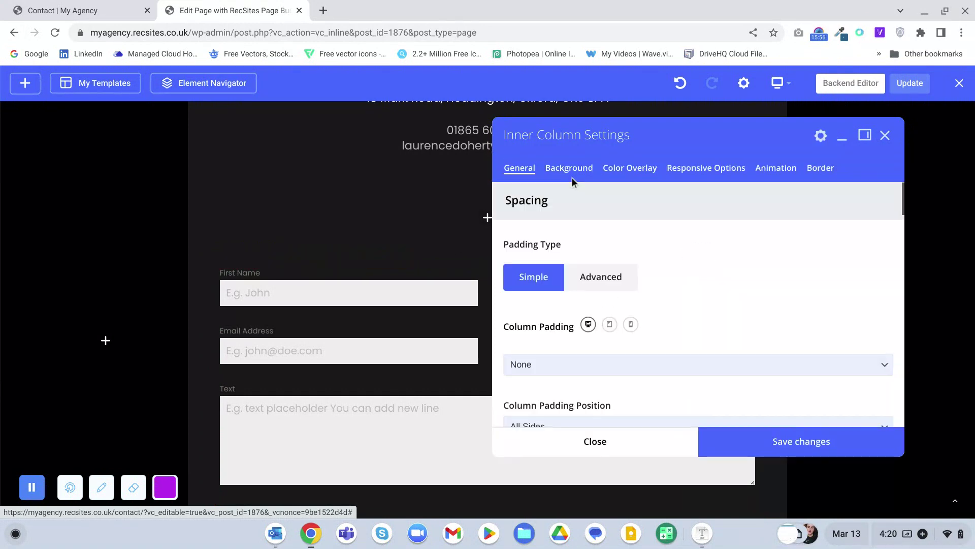
pyautogui.click(562, 171)
pyautogui.click(558, 242)
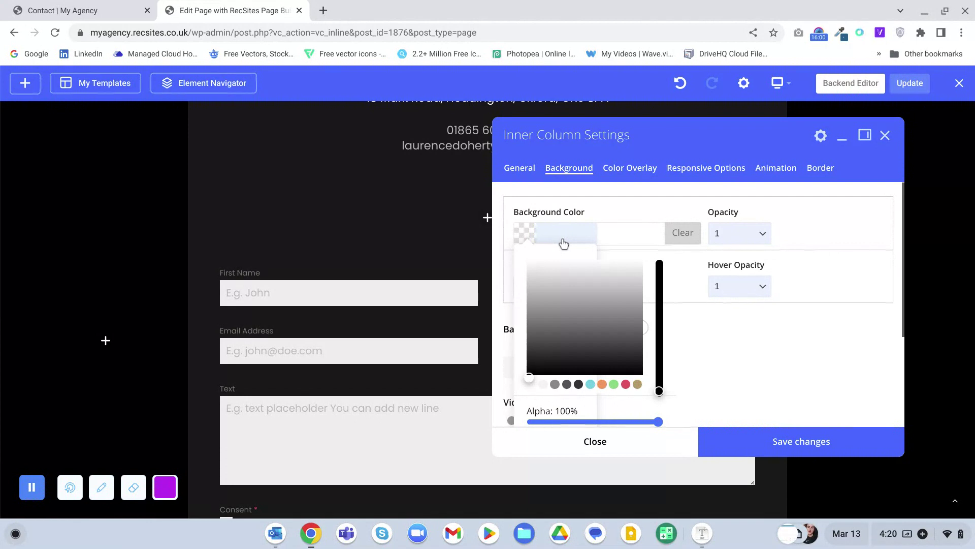
pyautogui.write('000000')
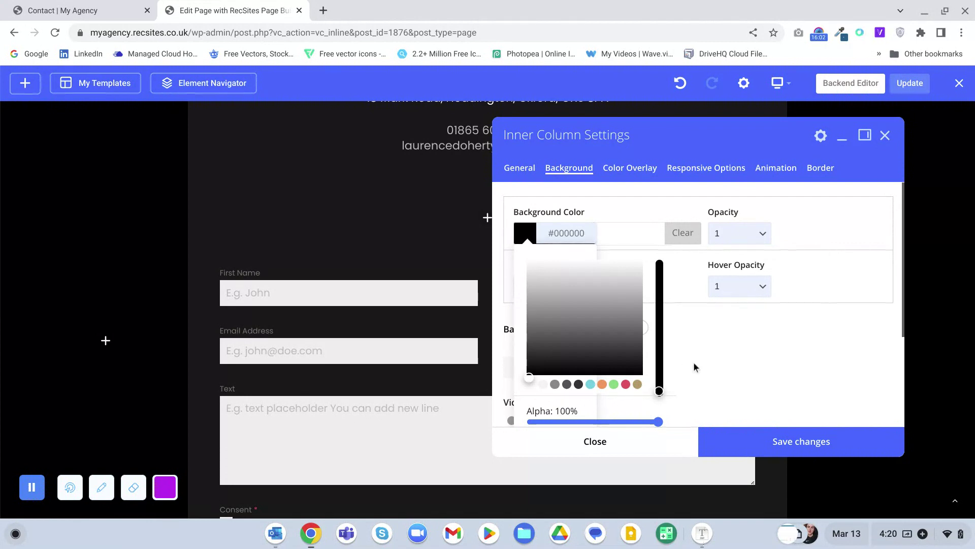
pyautogui.click(750, 441)
pyautogui.click(675, 451)
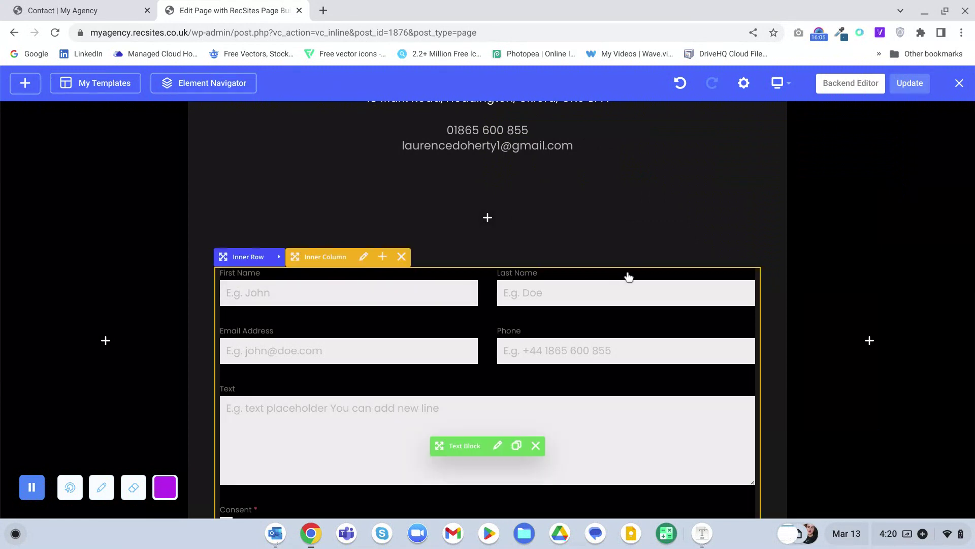
pyautogui.scroll(-2, 629, 277)
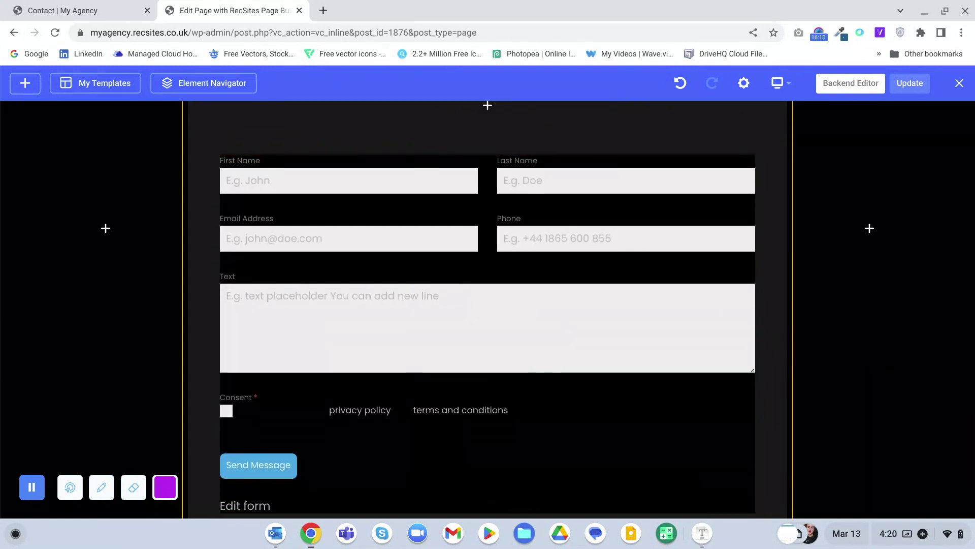
pyautogui.scroll(2, 355, 227)
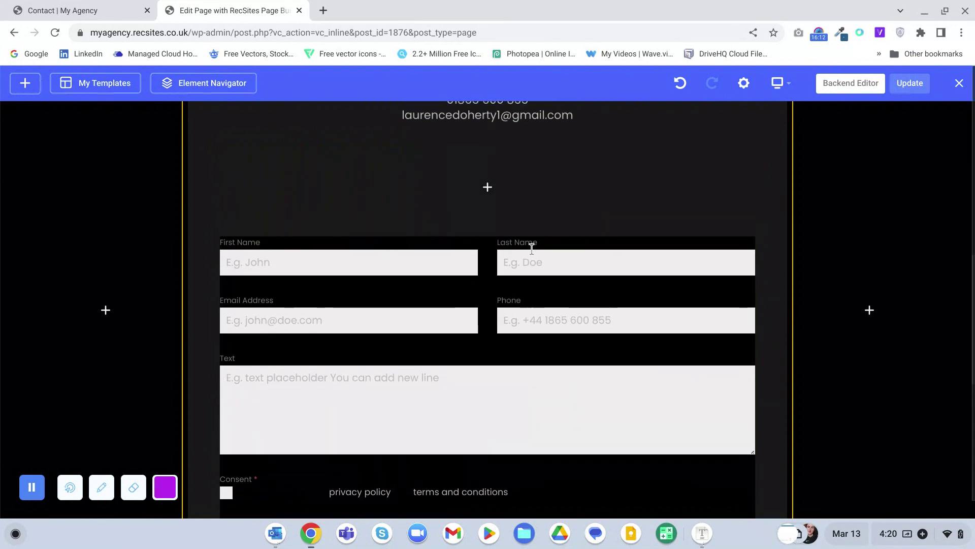
# - Set the Inner Column's General padding to 3% and save
pyautogui.click(364, 226)
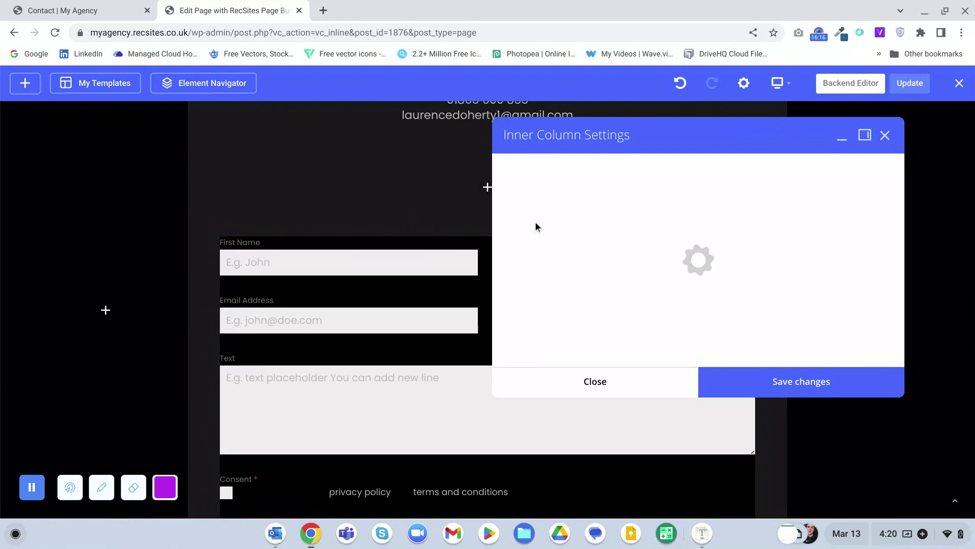
pyautogui.click(552, 168)
pyautogui.click(523, 169)
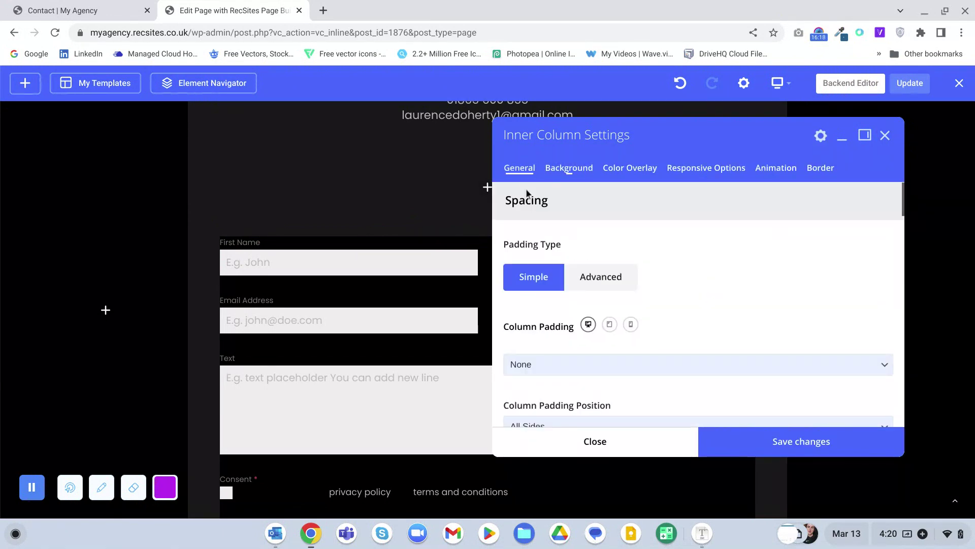
pyautogui.scroll(-2, 535, 297)
pyautogui.click(566, 287)
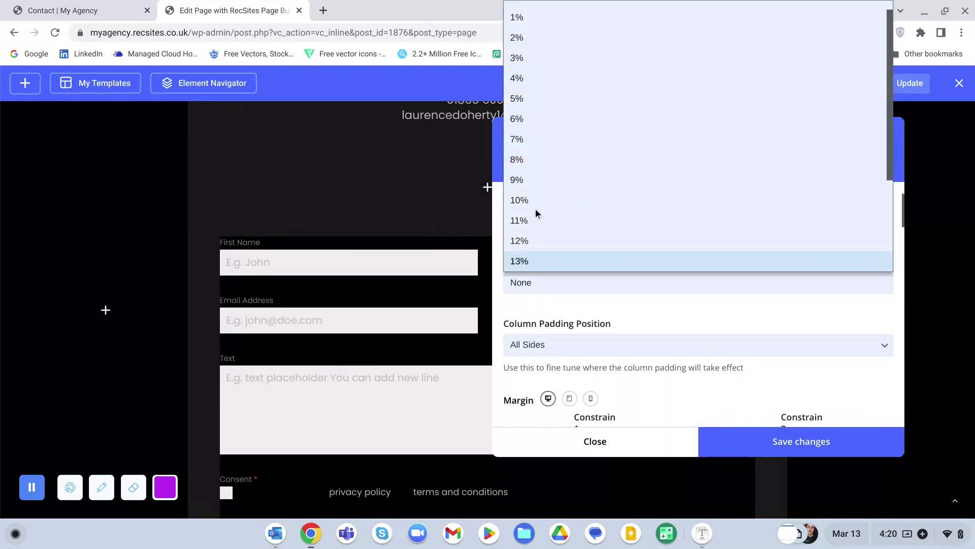
pyautogui.click(541, 65)
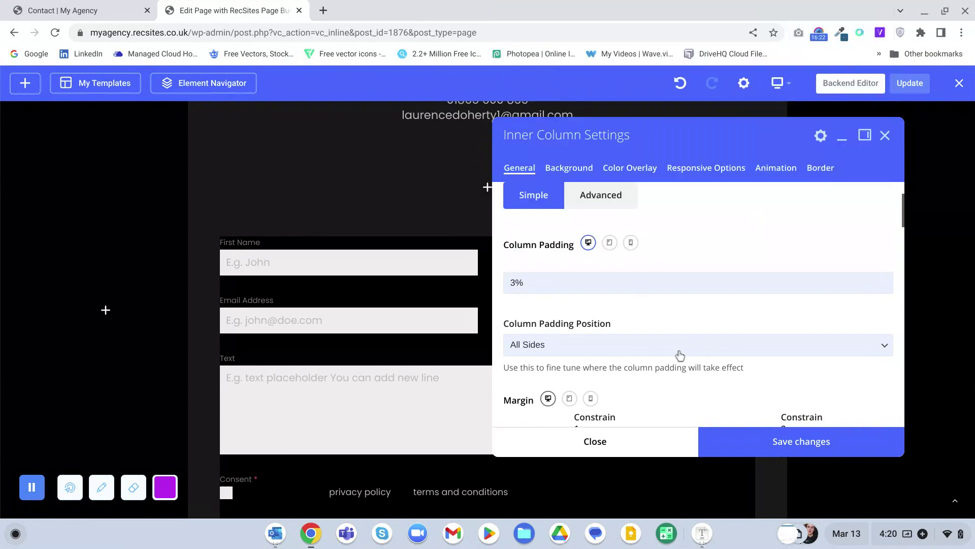
pyautogui.click(736, 452)
pyautogui.click(672, 445)
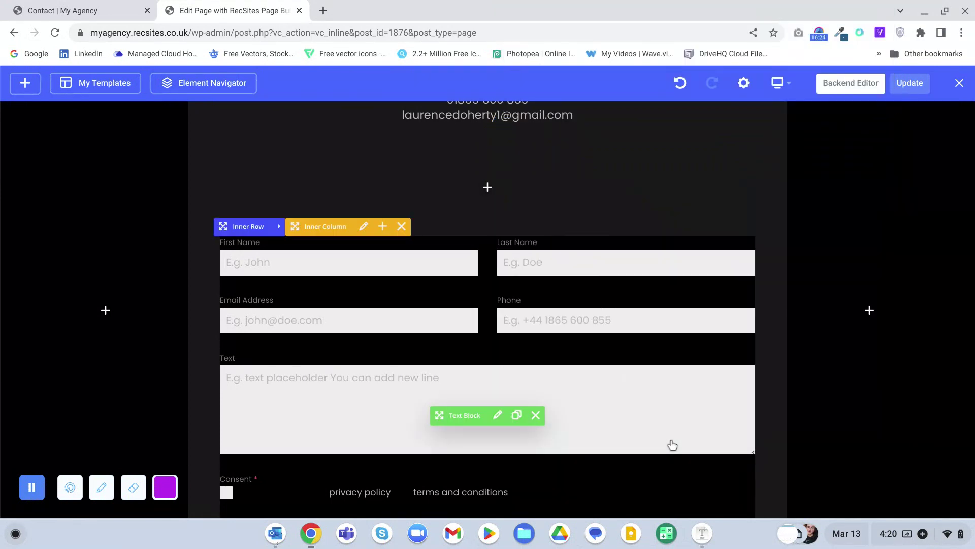
pyautogui.scroll(-2, 833, 436)
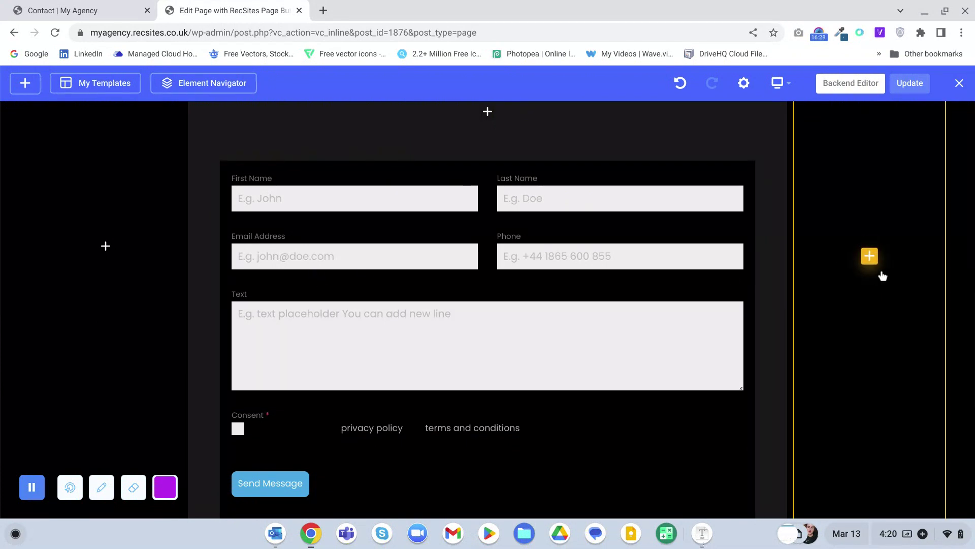
# - Give the Inner Column a 10px border radius and Small Depth box shadow, then save
pyautogui.click(361, 151)
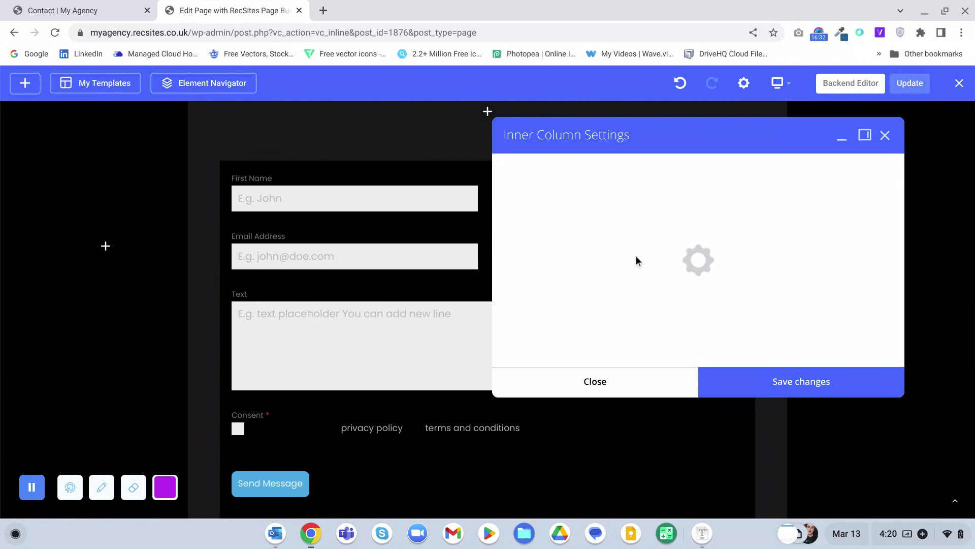
pyautogui.scroll(-10, 614, 276)
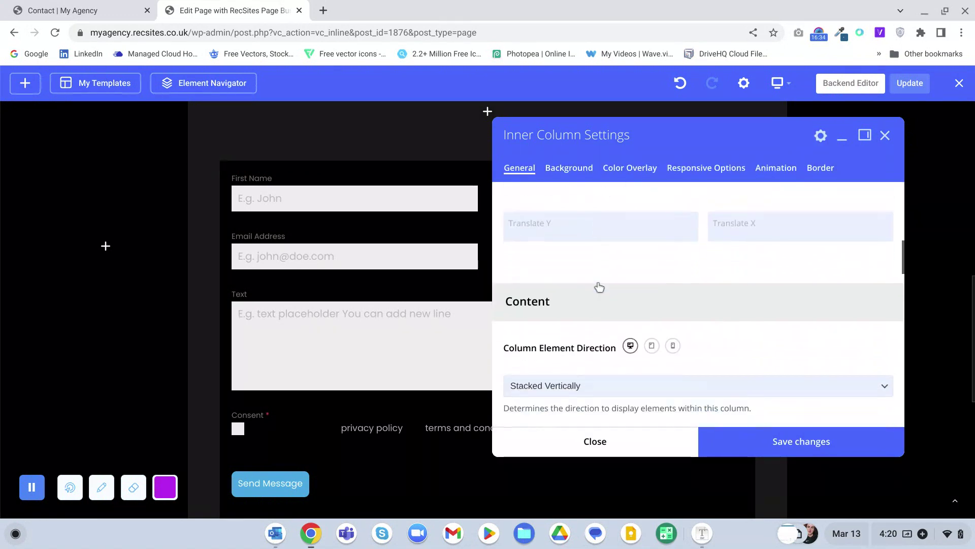
pyautogui.scroll(-10, 599, 287)
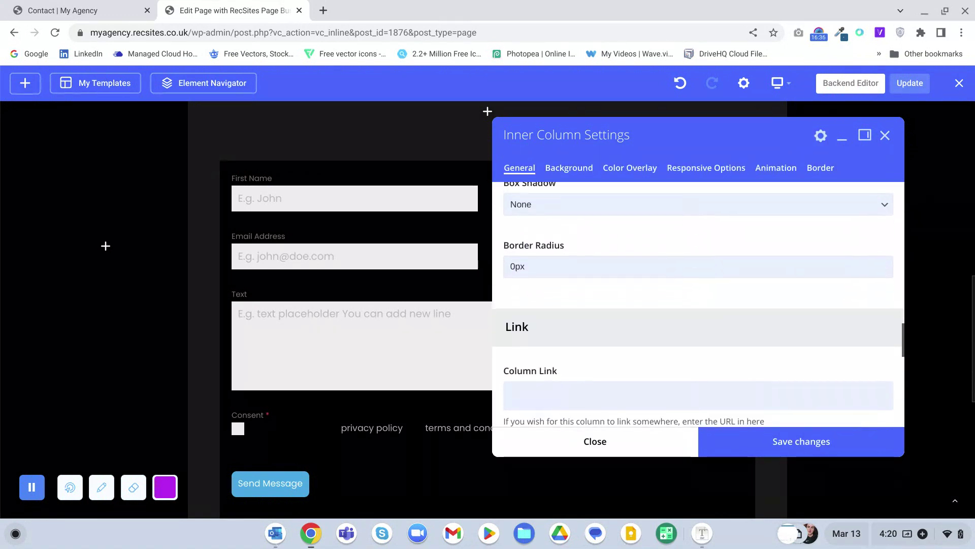
pyautogui.click(551, 264)
pyautogui.click(542, 338)
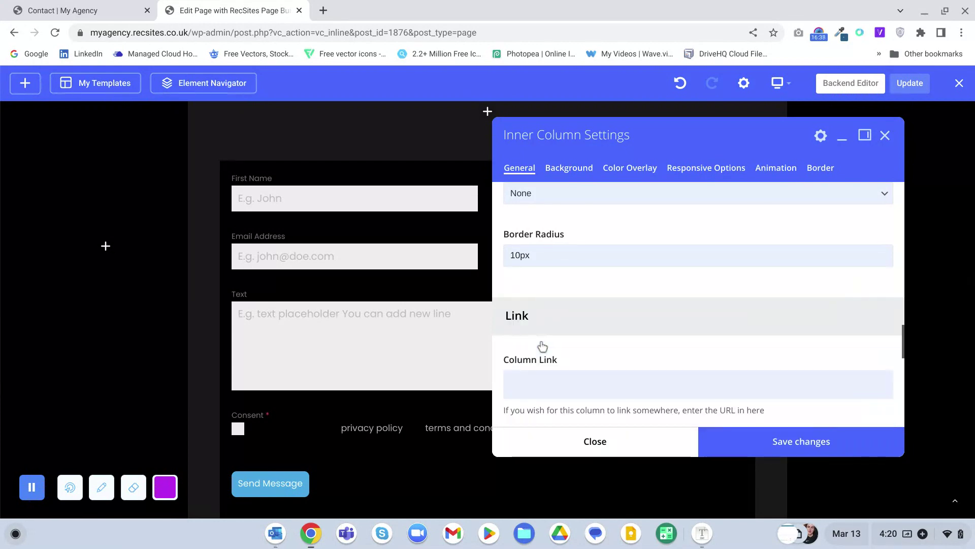
pyautogui.click(535, 192)
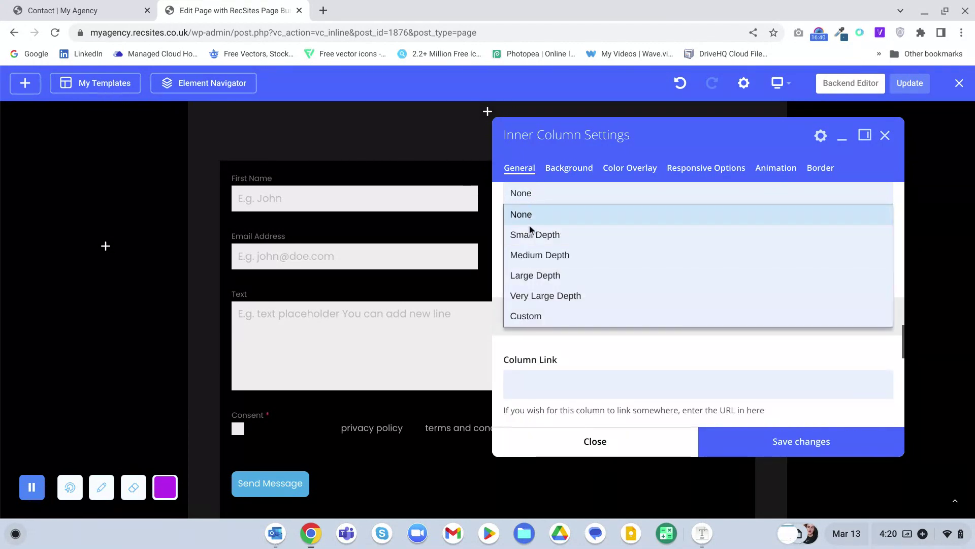
pyautogui.click(530, 227)
pyautogui.click(724, 442)
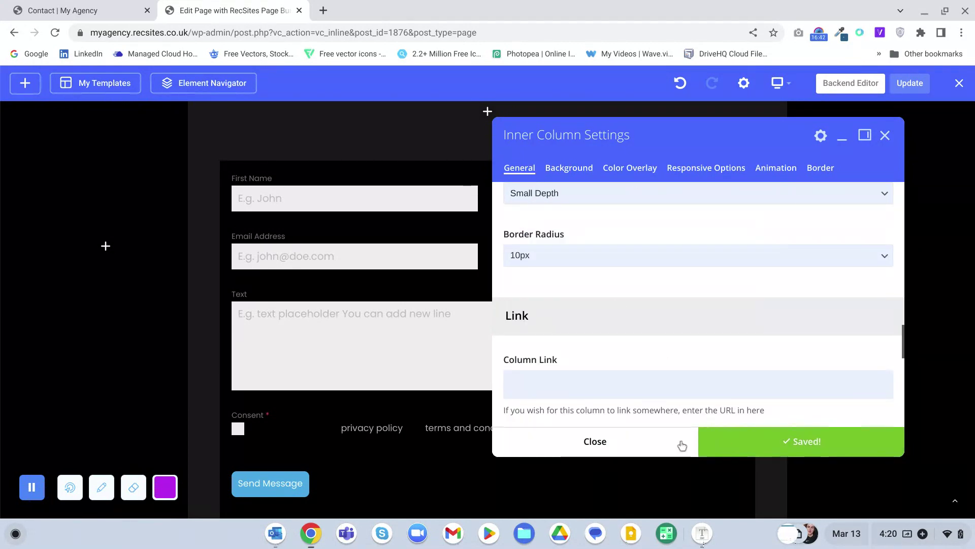
pyautogui.click(661, 442)
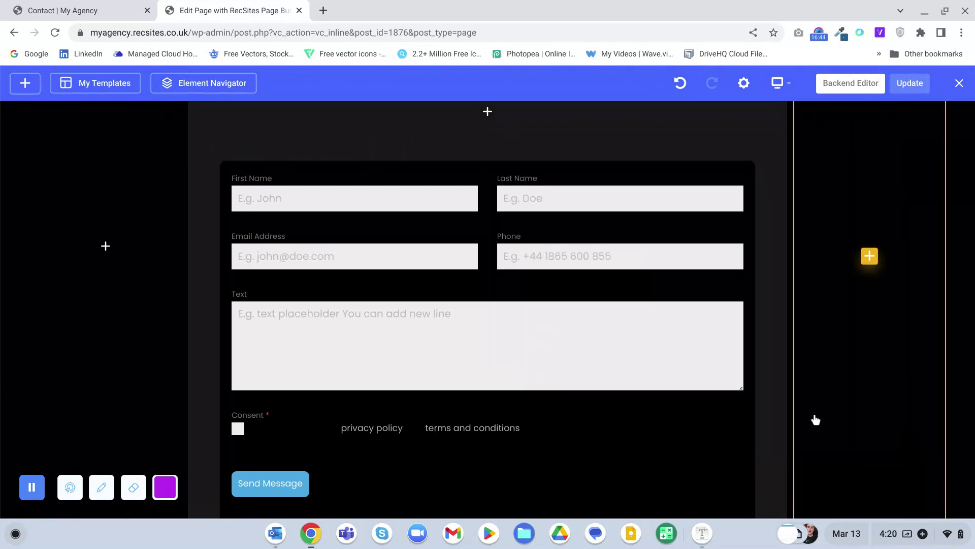
pyautogui.moveTo(731, 194)
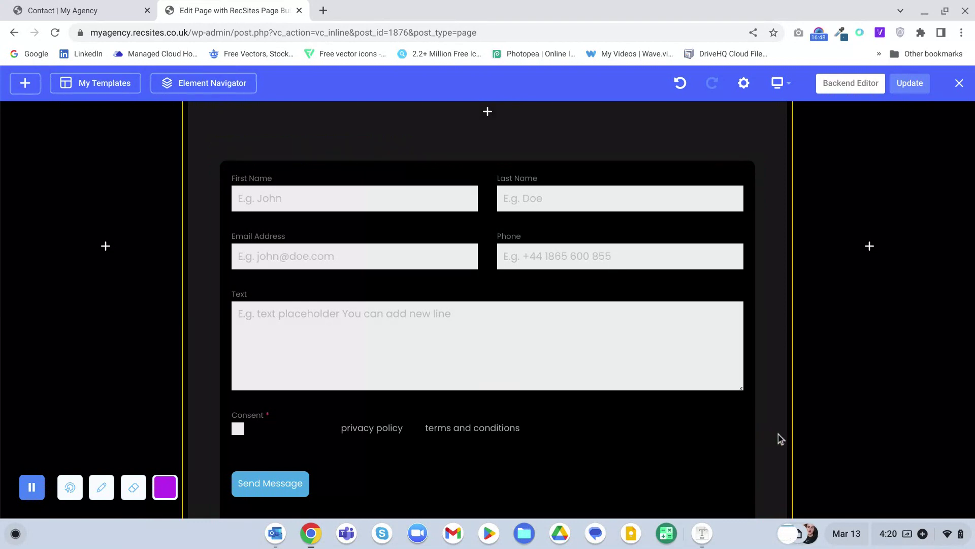
pyautogui.scroll(-3, 788, 433)
pyautogui.scroll(10, 787, 431)
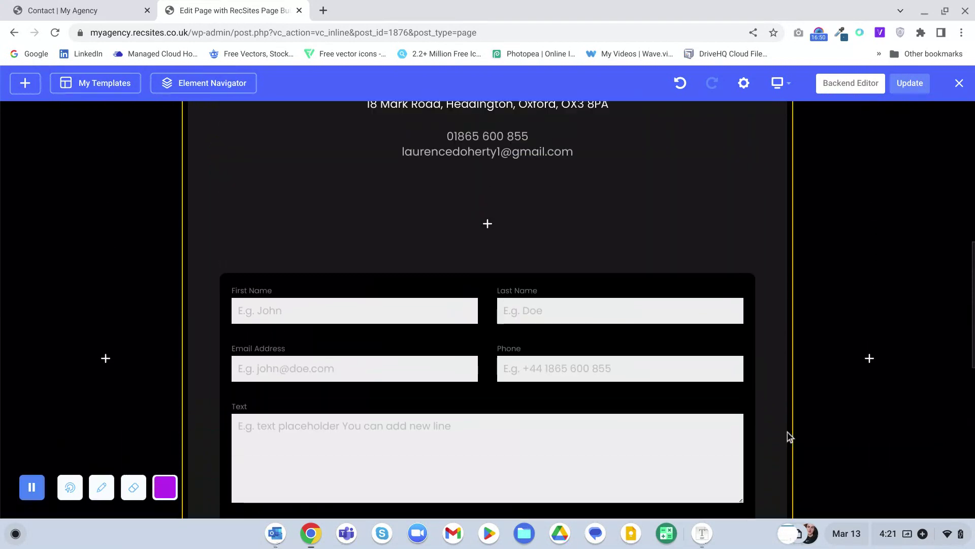
pyautogui.scroll(3, 788, 432)
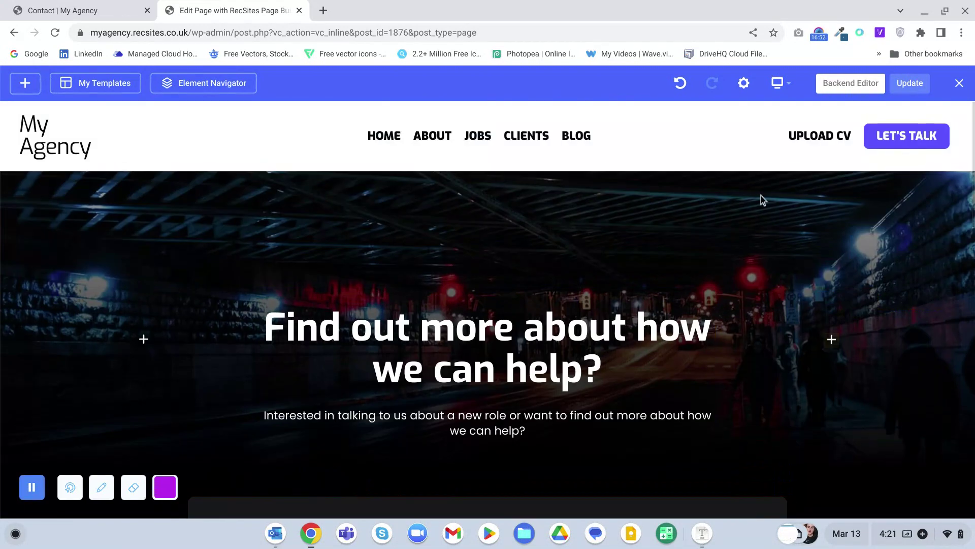